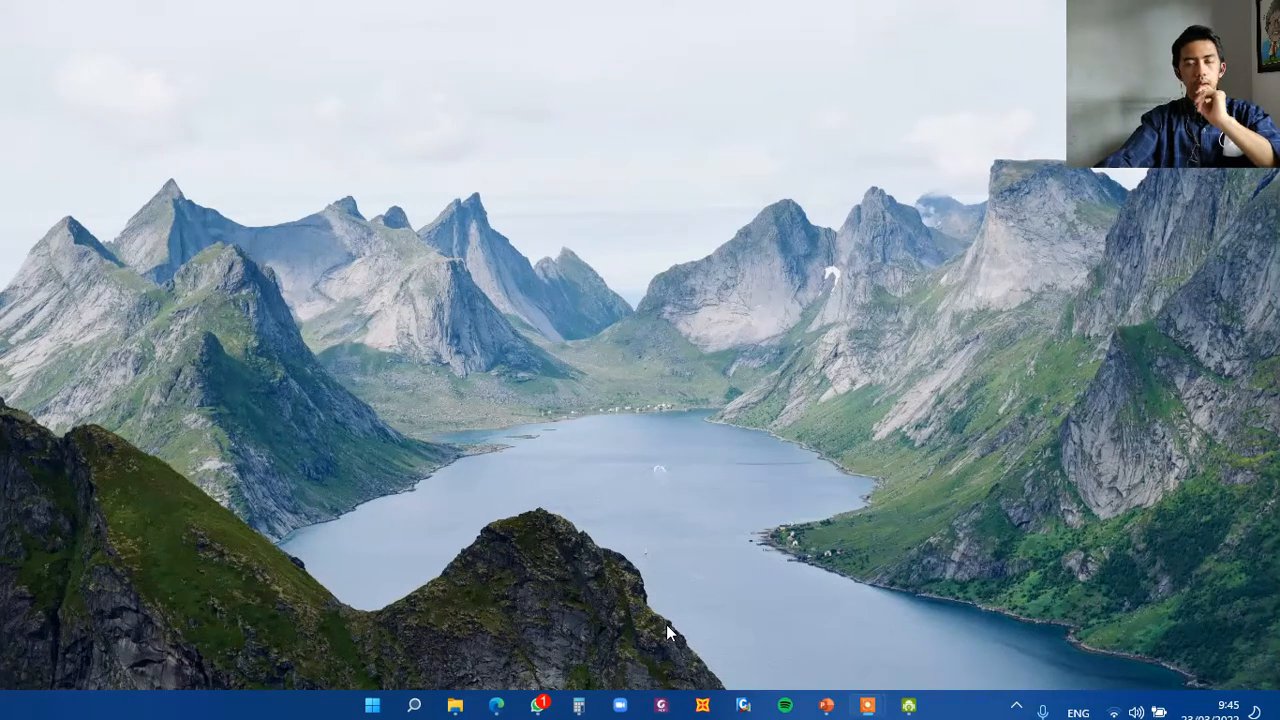
# - Launch SAP2000 22 and maximize its window
pyautogui.click(372, 706)
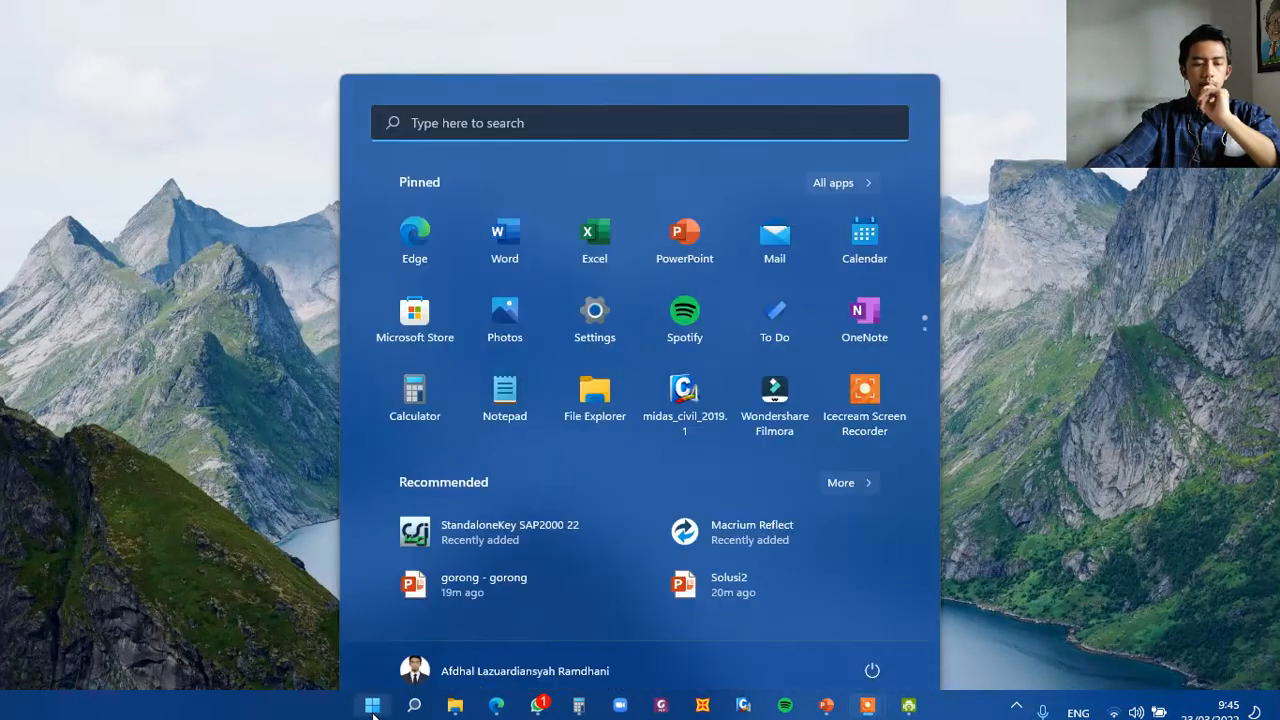
pyautogui.scroll(-1, 768, 378)
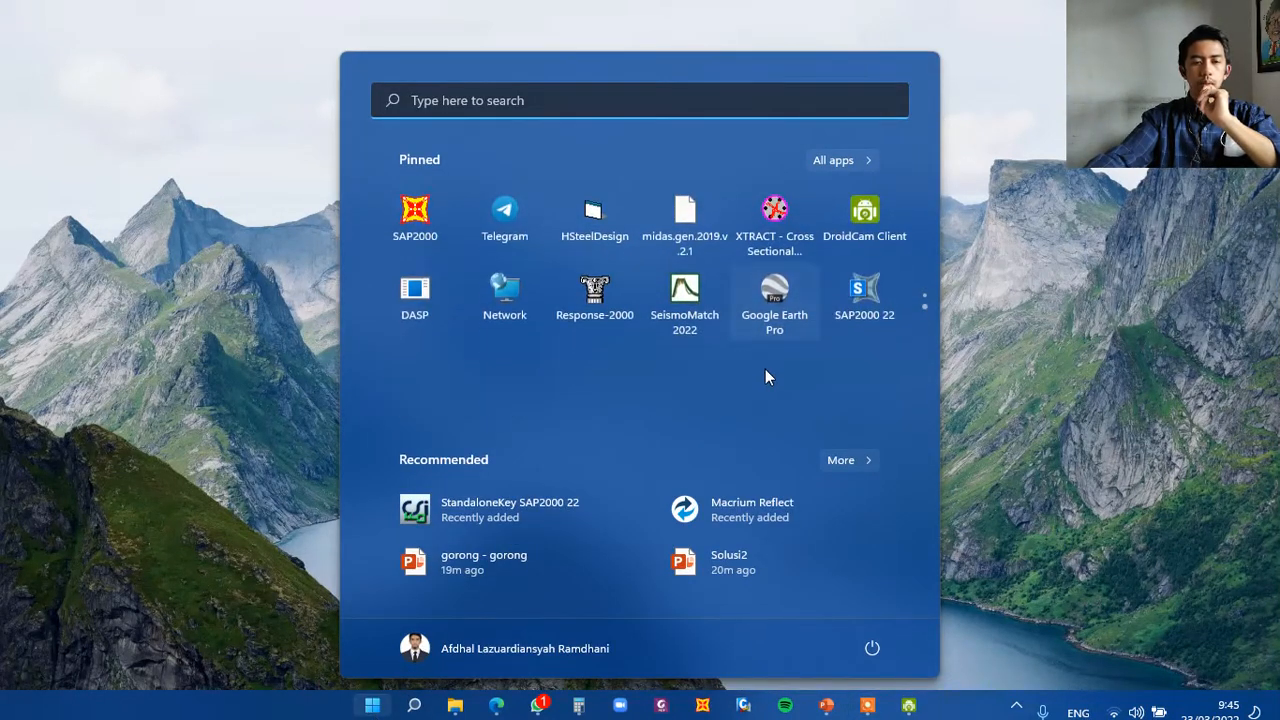
pyautogui.click(863, 304)
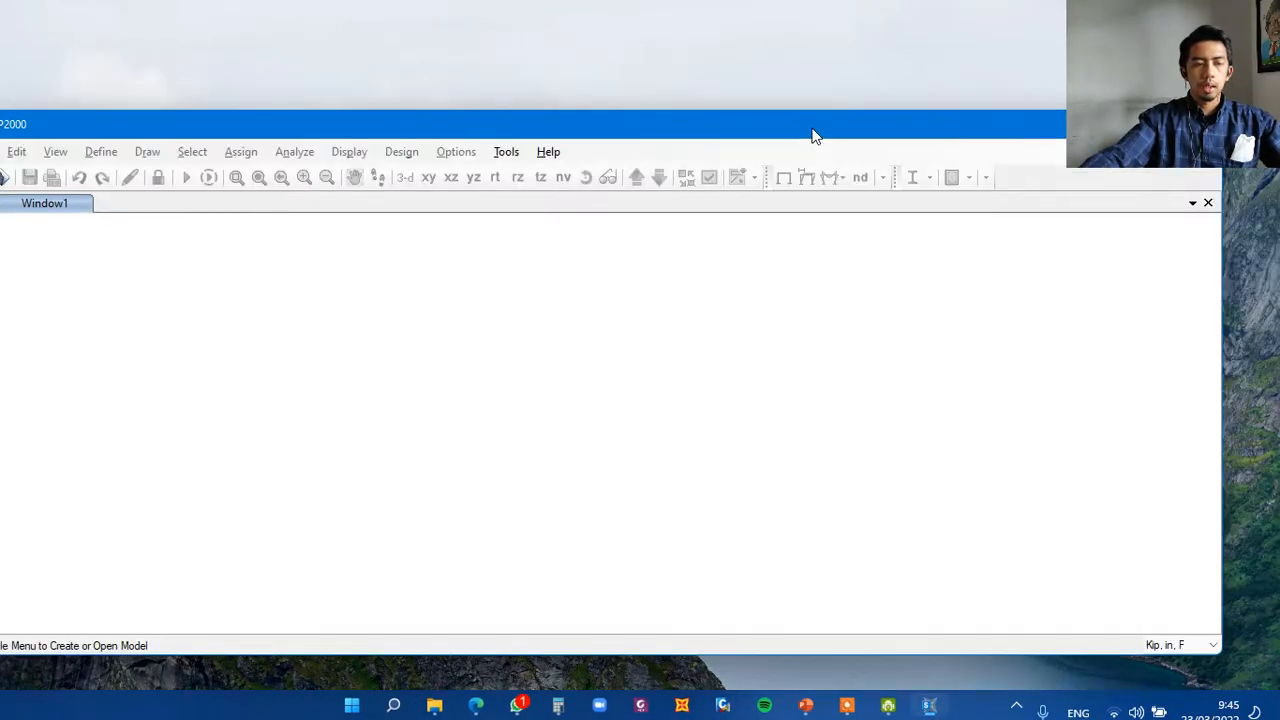
pyautogui.moveTo(903, 129); pyautogui.dragTo(725, 195)
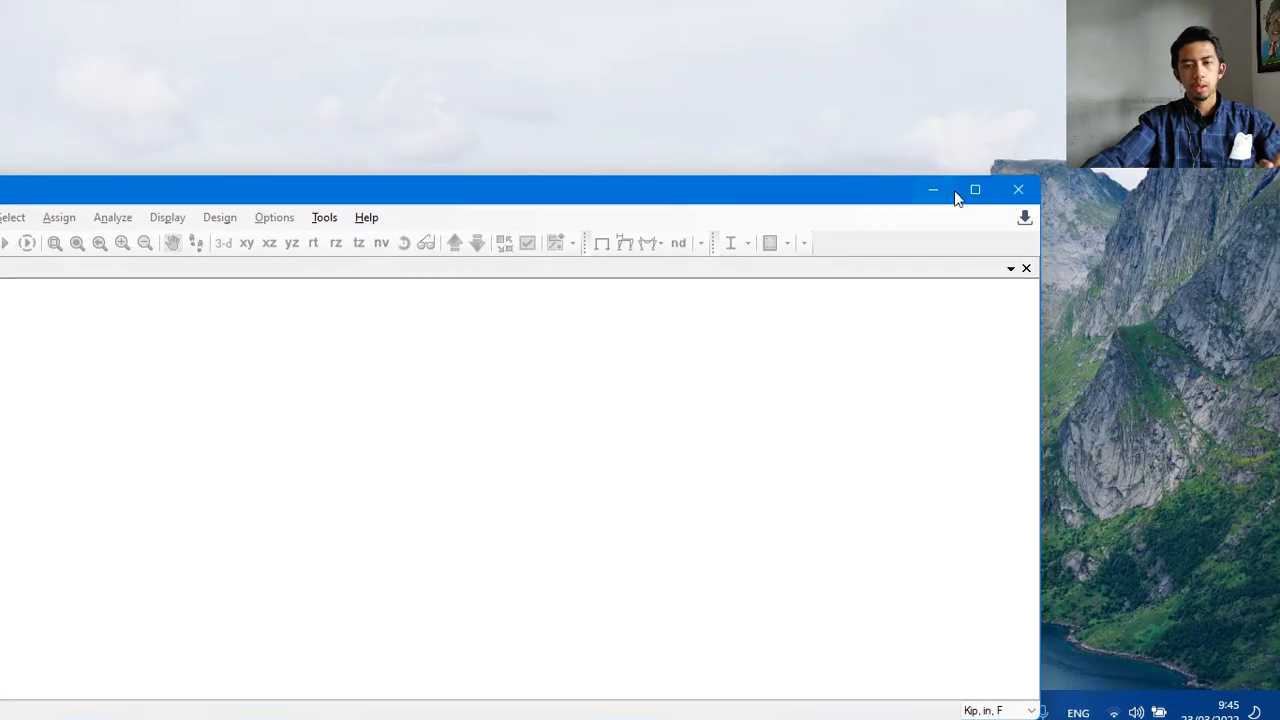
pyautogui.click(968, 186)
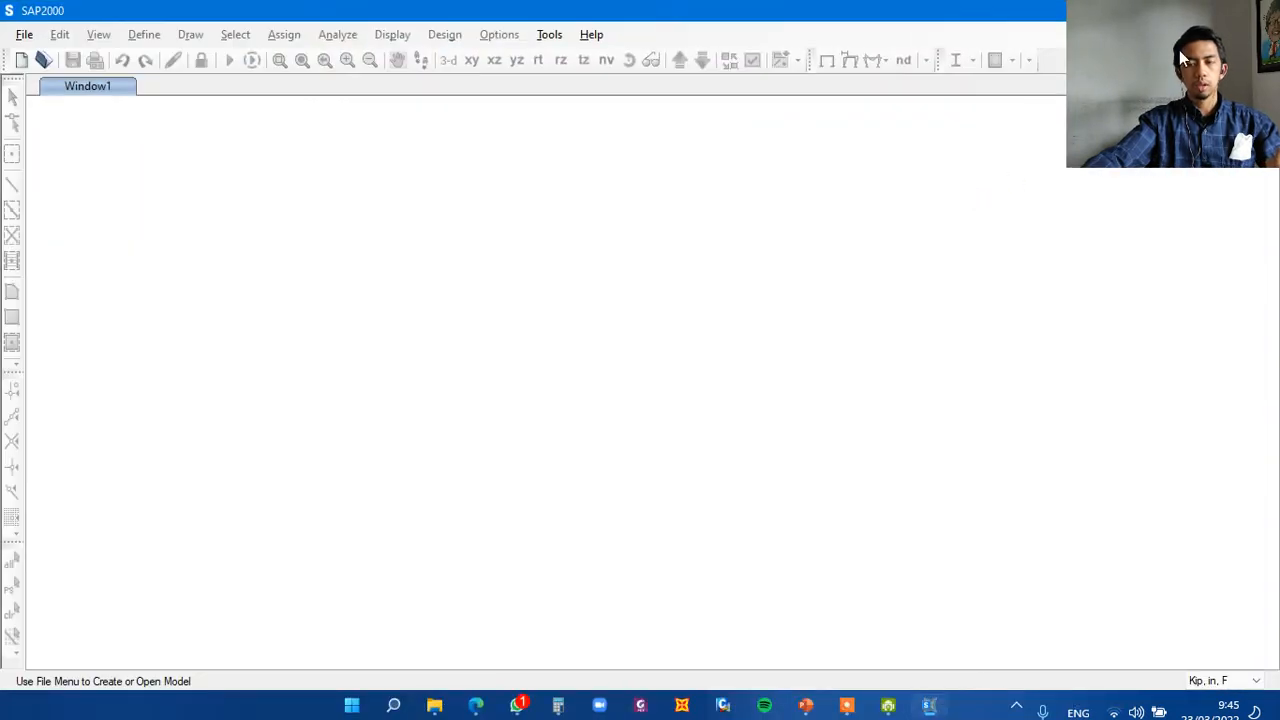
pyautogui.moveTo(1179, 50); pyautogui.dragTo(1165, 161)
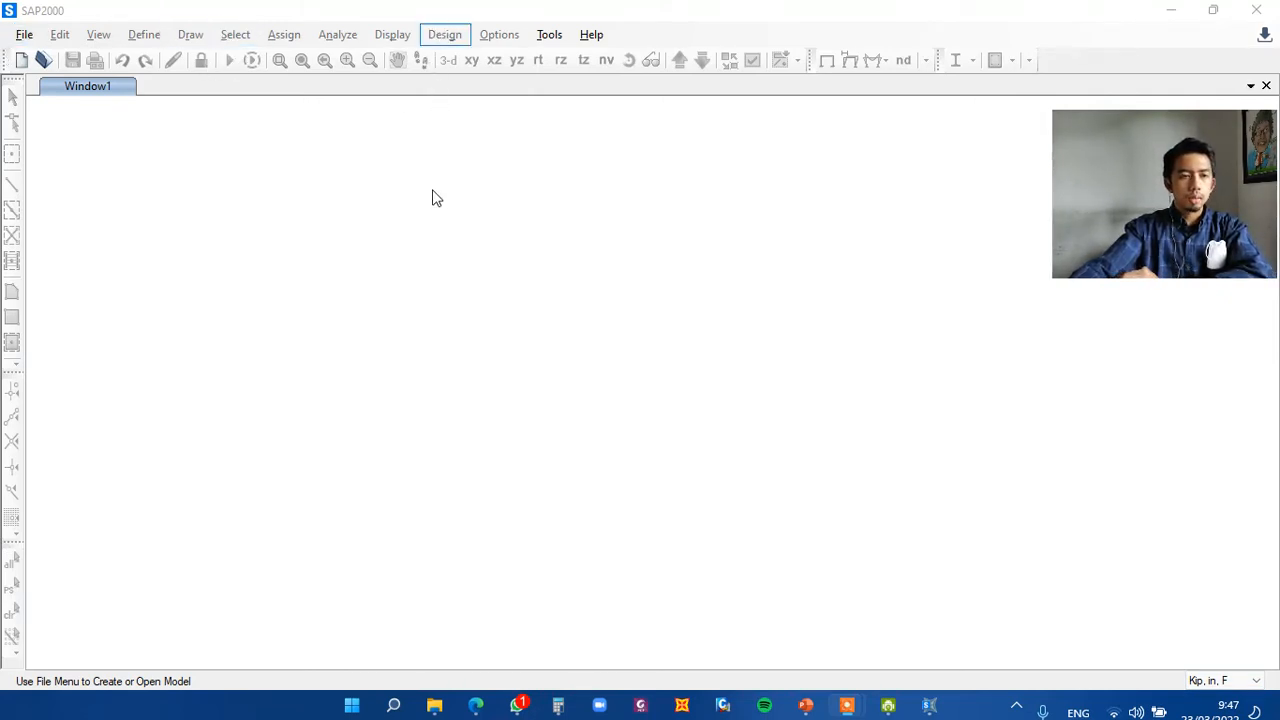
# - View the existing model files in the SAP2000 TERBARU folder and leave without opening one
pyautogui.click(24, 36)
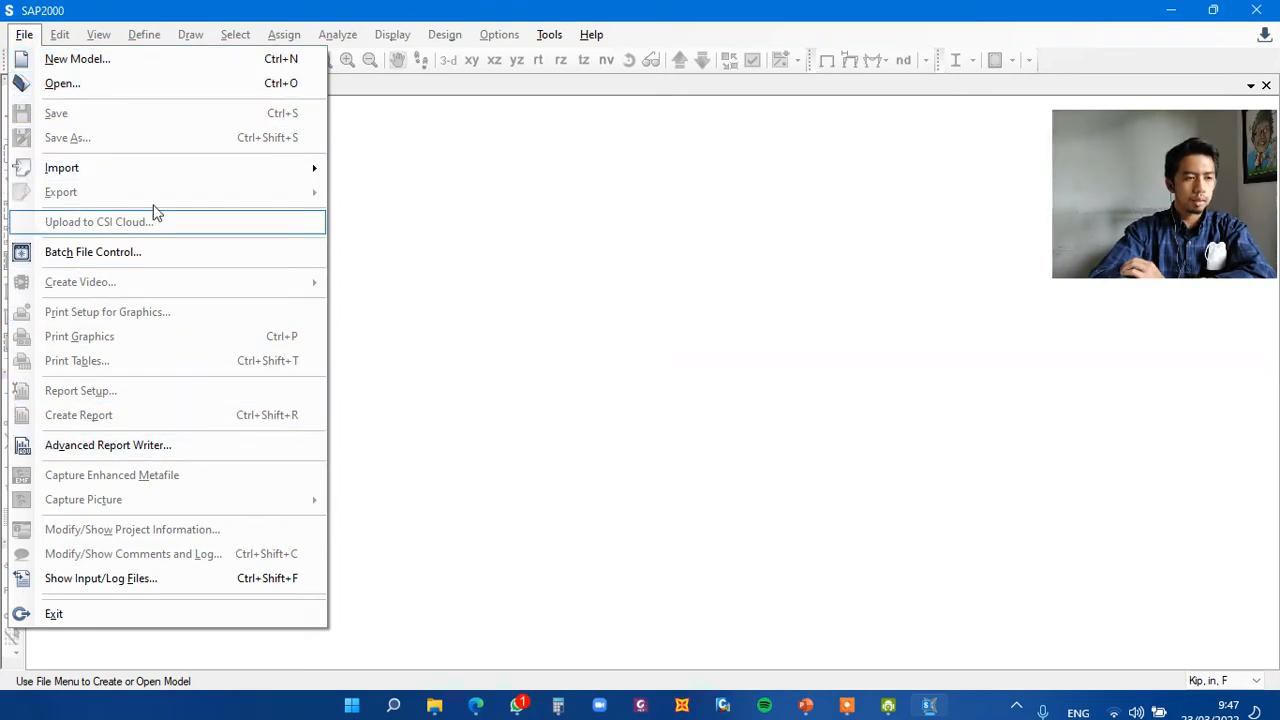
pyautogui.click(120, 58)
pyautogui.click(24, 34)
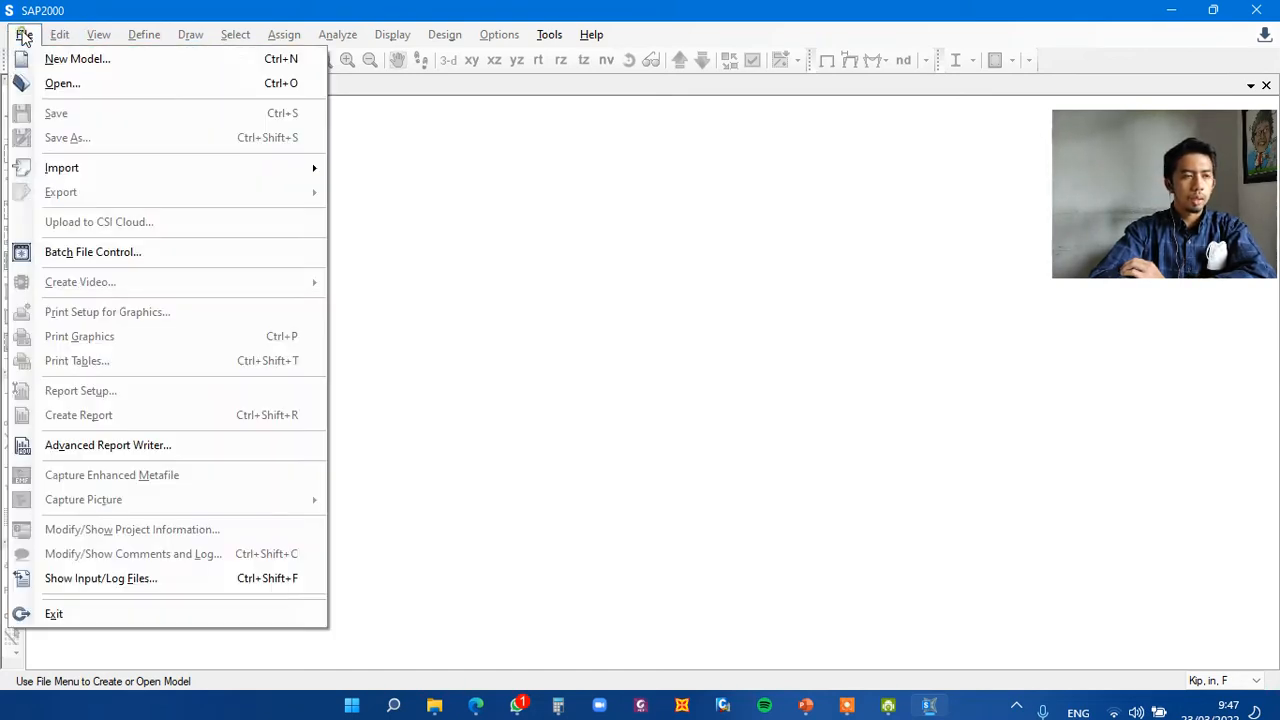
pyautogui.click(117, 84)
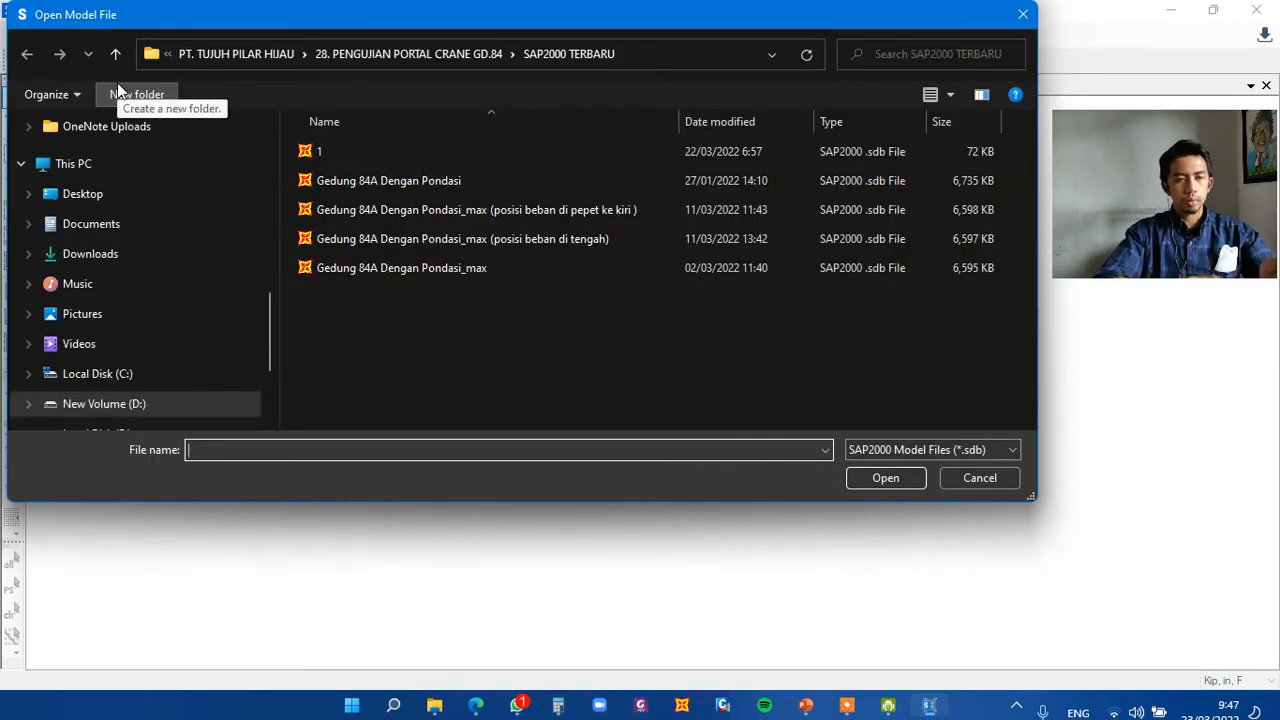
pyautogui.moveTo(499, 17); pyautogui.dragTo(593, 83)
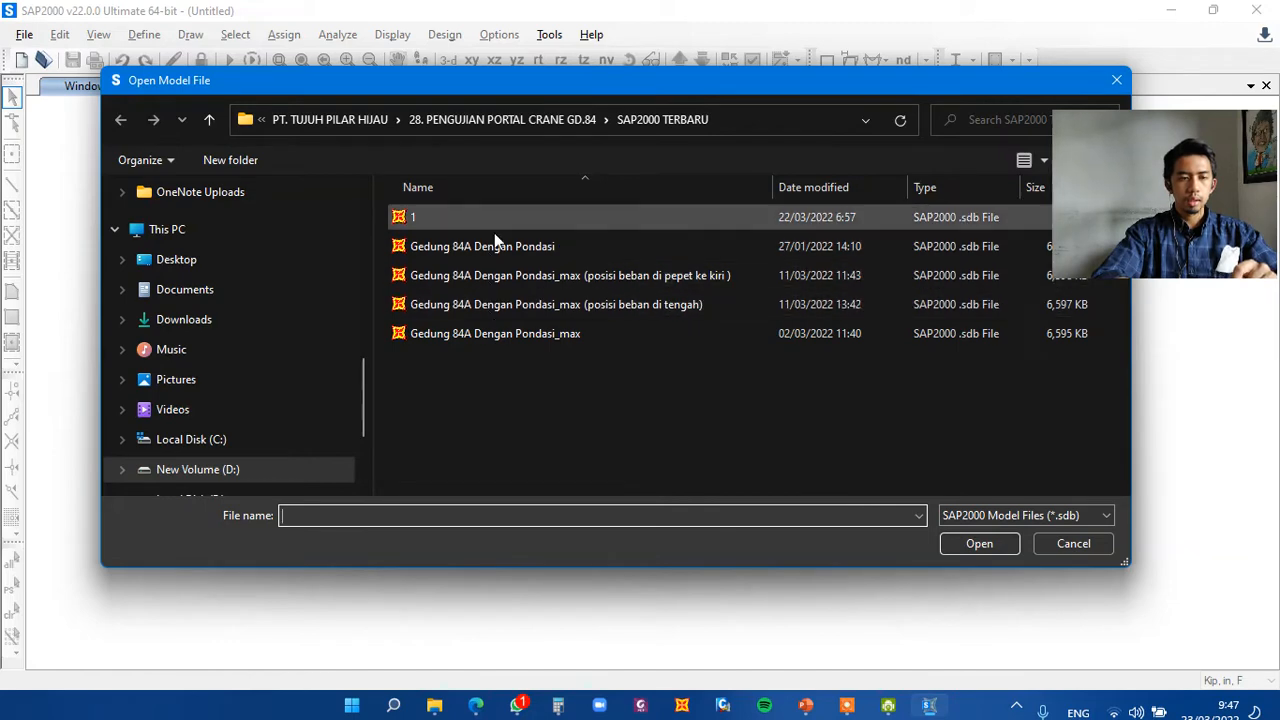
pyautogui.click(1072, 542)
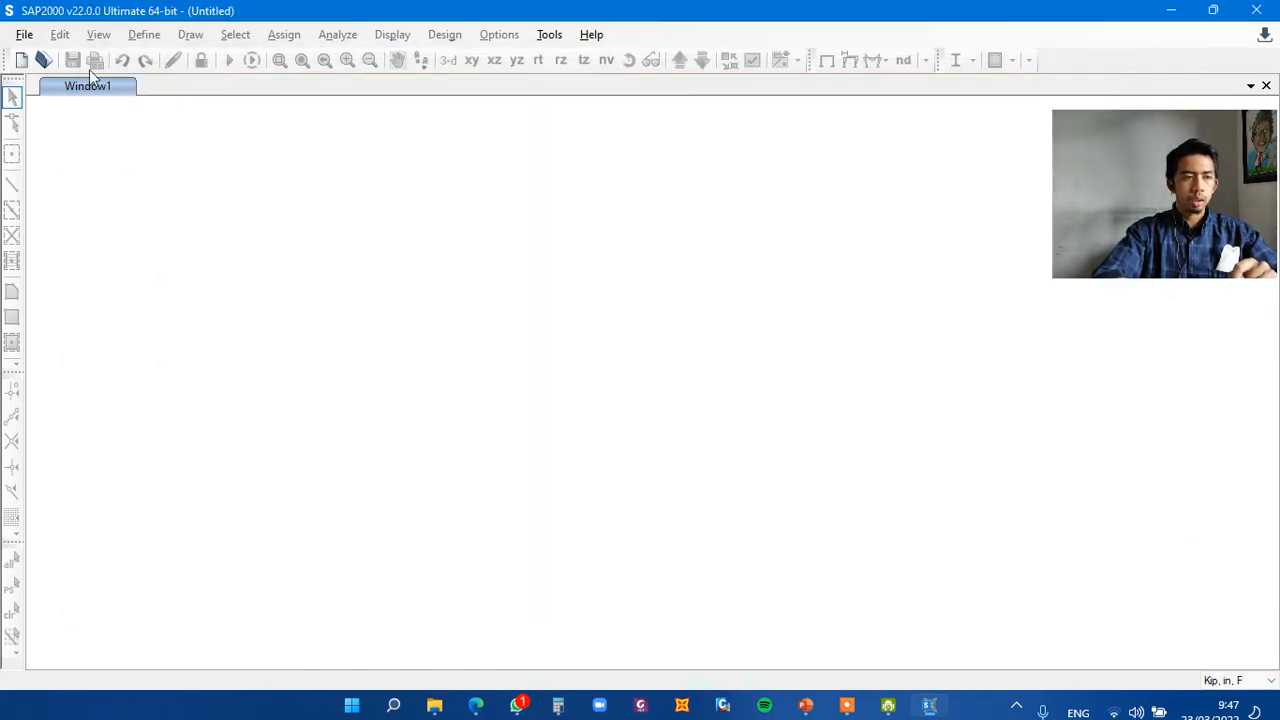
pyautogui.click(22, 35)
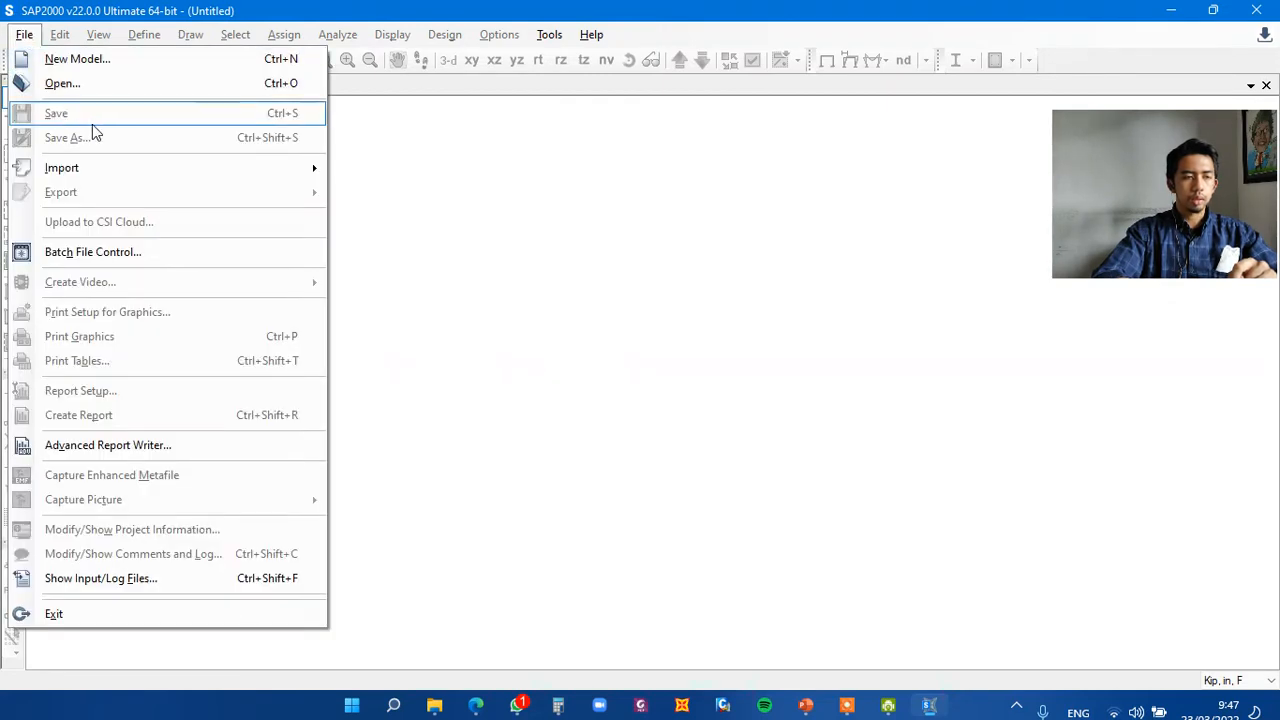
pyautogui.moveTo(151, 170)
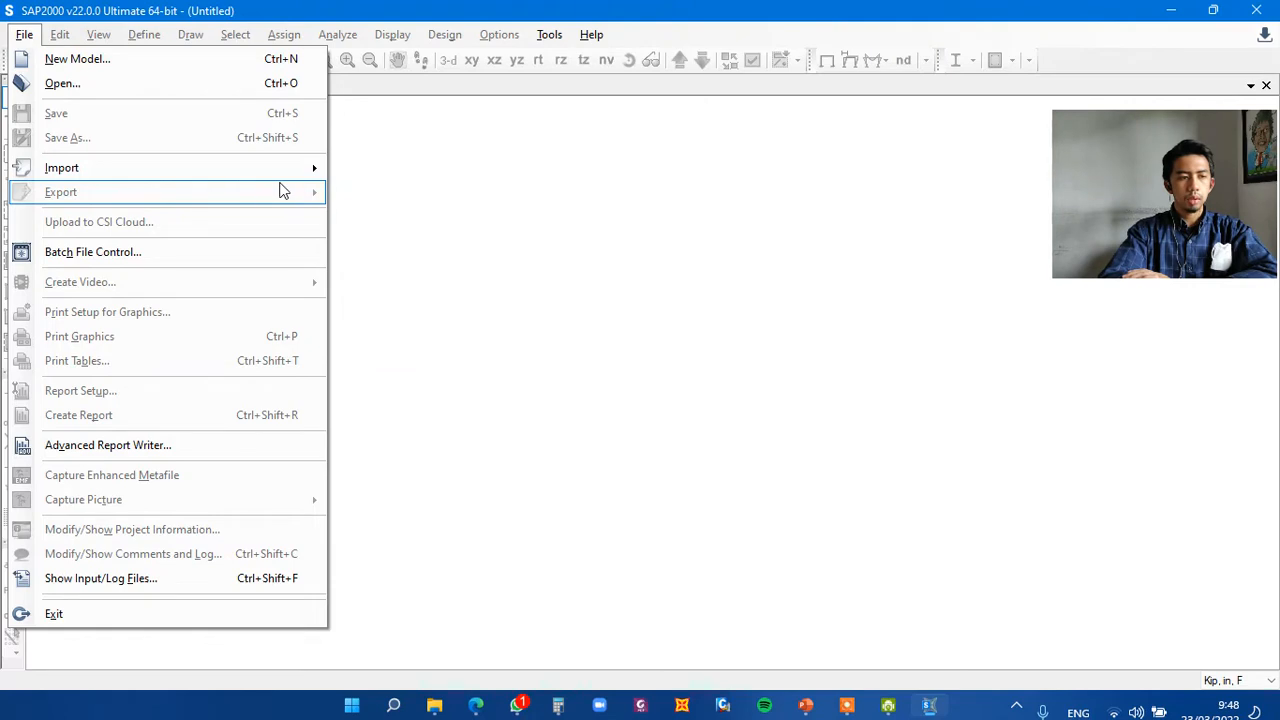
pyautogui.click(200, 8)
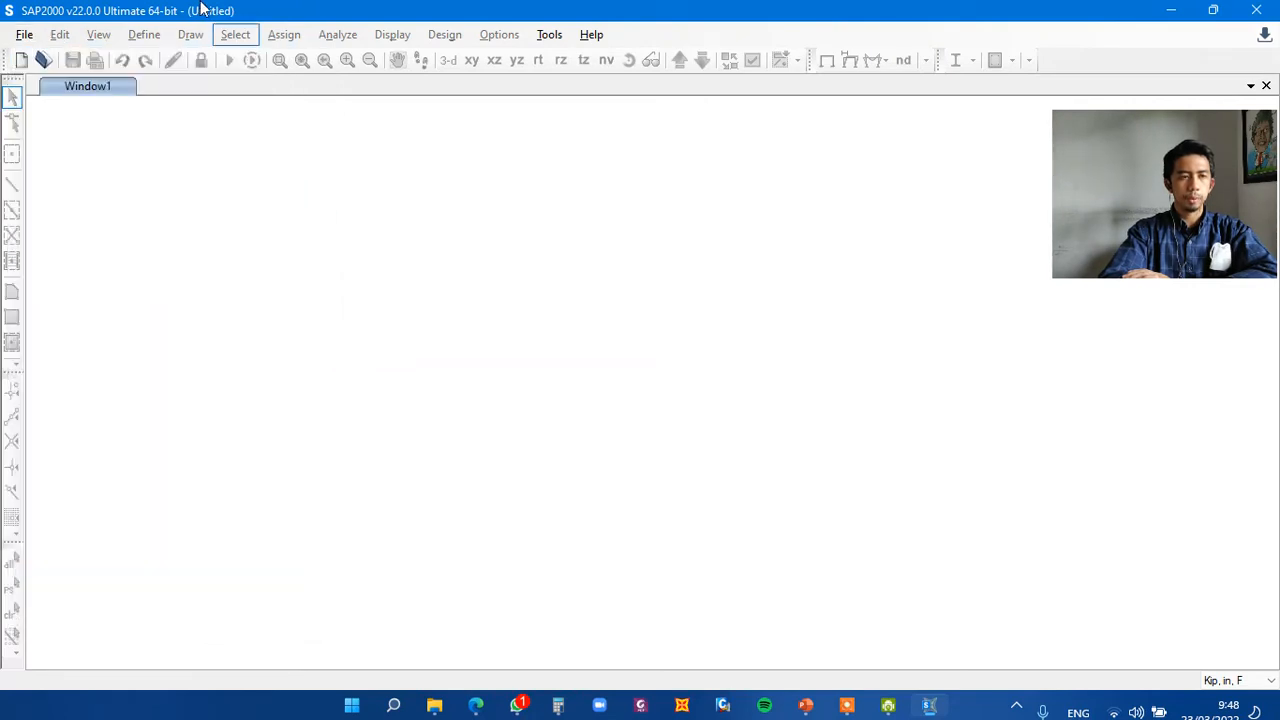
# - Start a new model so that the initialization settings and templates are available
pyautogui.click(24, 34)
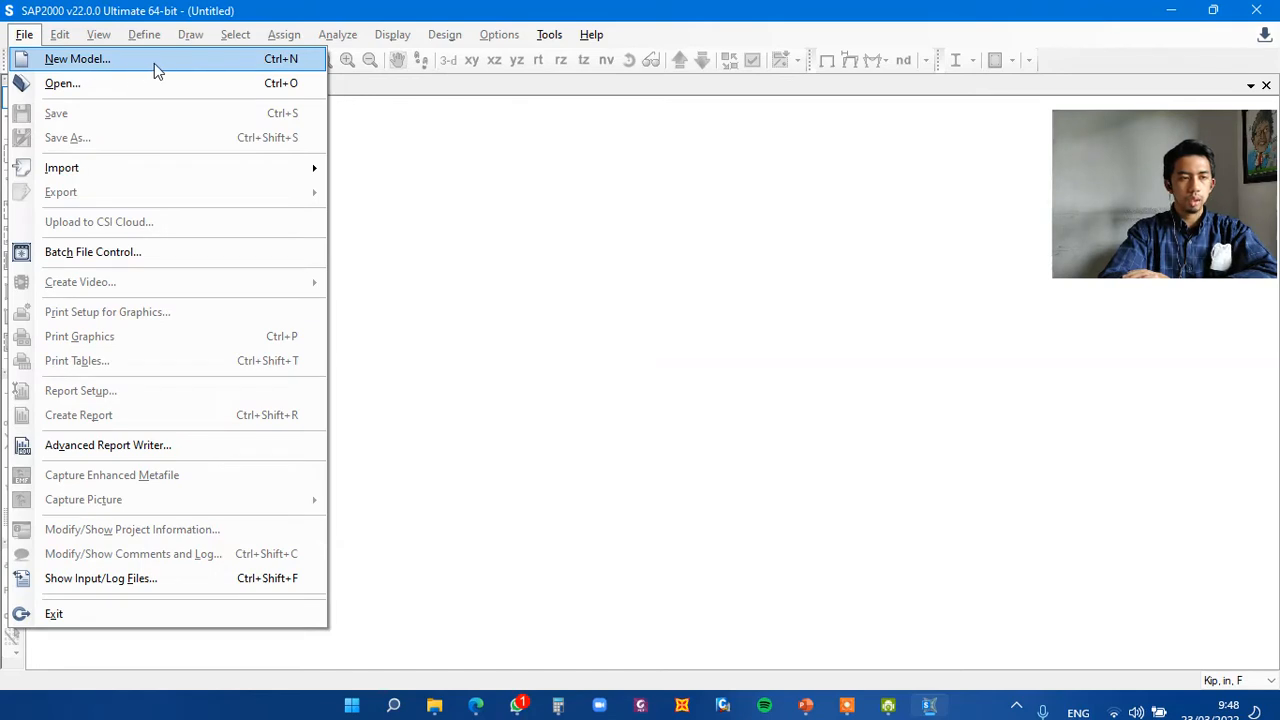
pyautogui.click(154, 63)
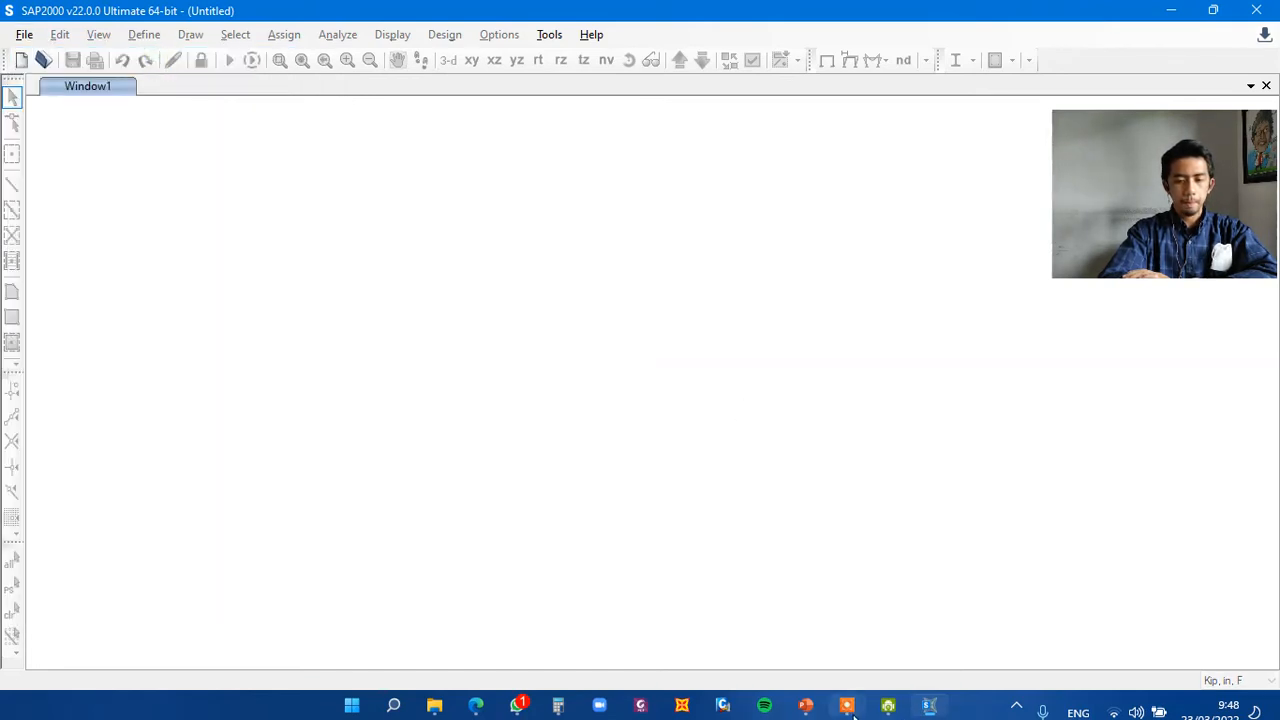
pyautogui.moveTo(851, 714)
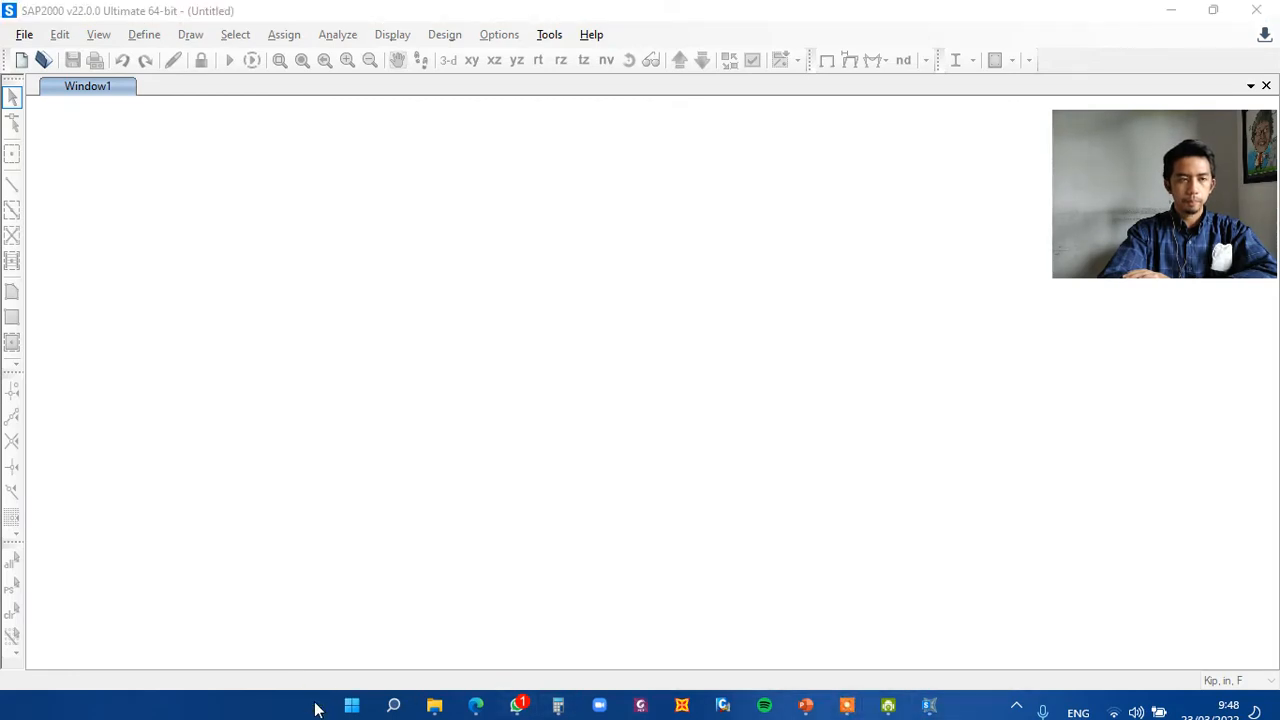
pyautogui.hotkey('ctrl', 'n')
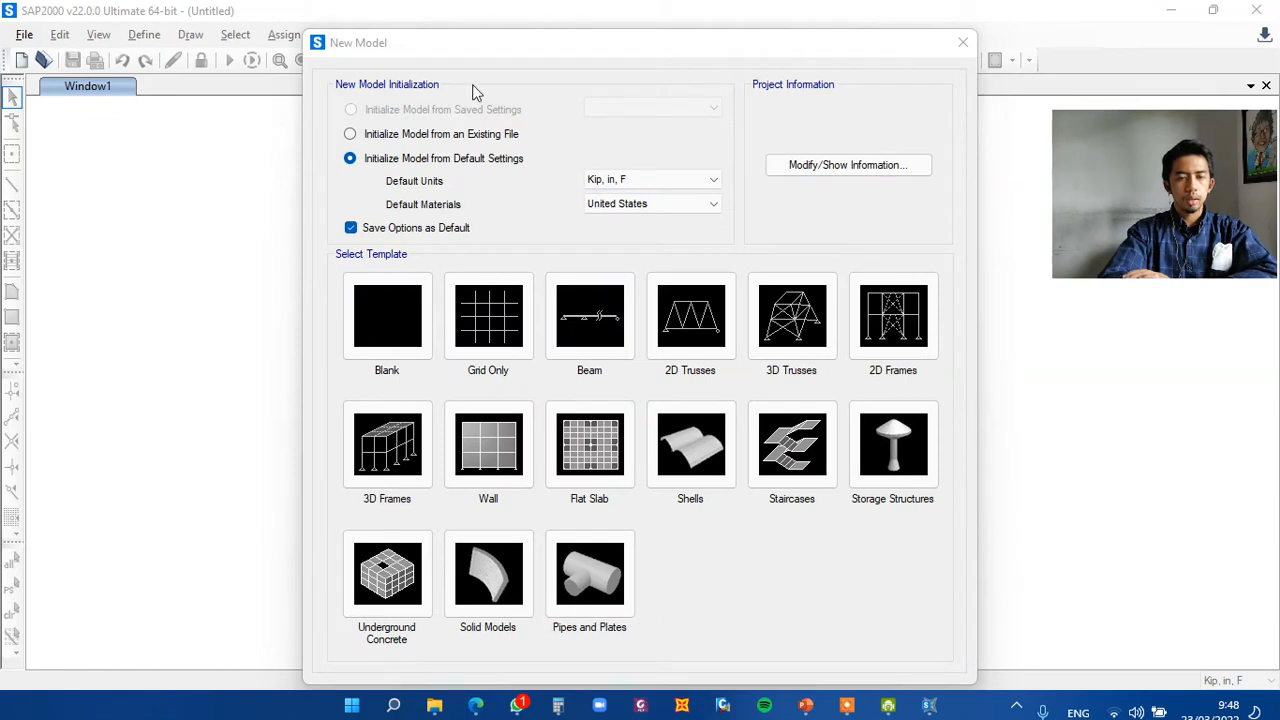
pyautogui.moveTo(533, 50); pyautogui.dragTo(511, 37)
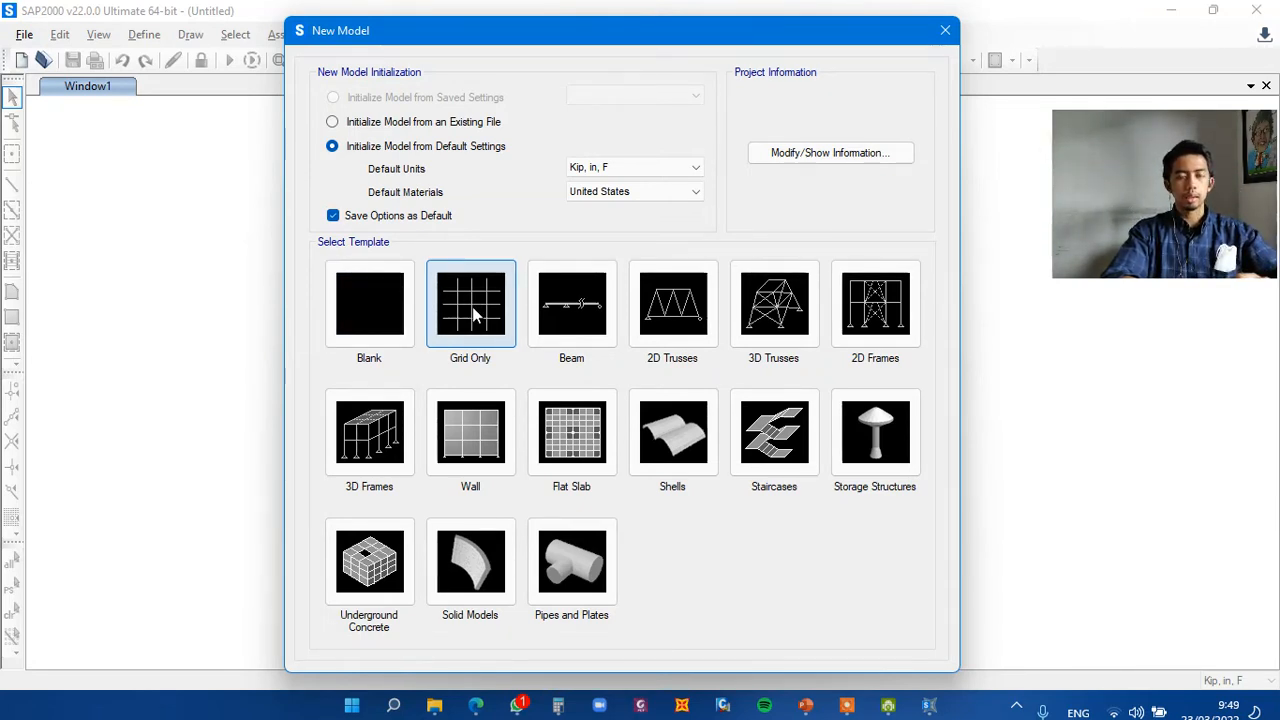
# - Review the default units and materials options, and set the new model's default units to N, mm, C
pyautogui.click(676, 172)
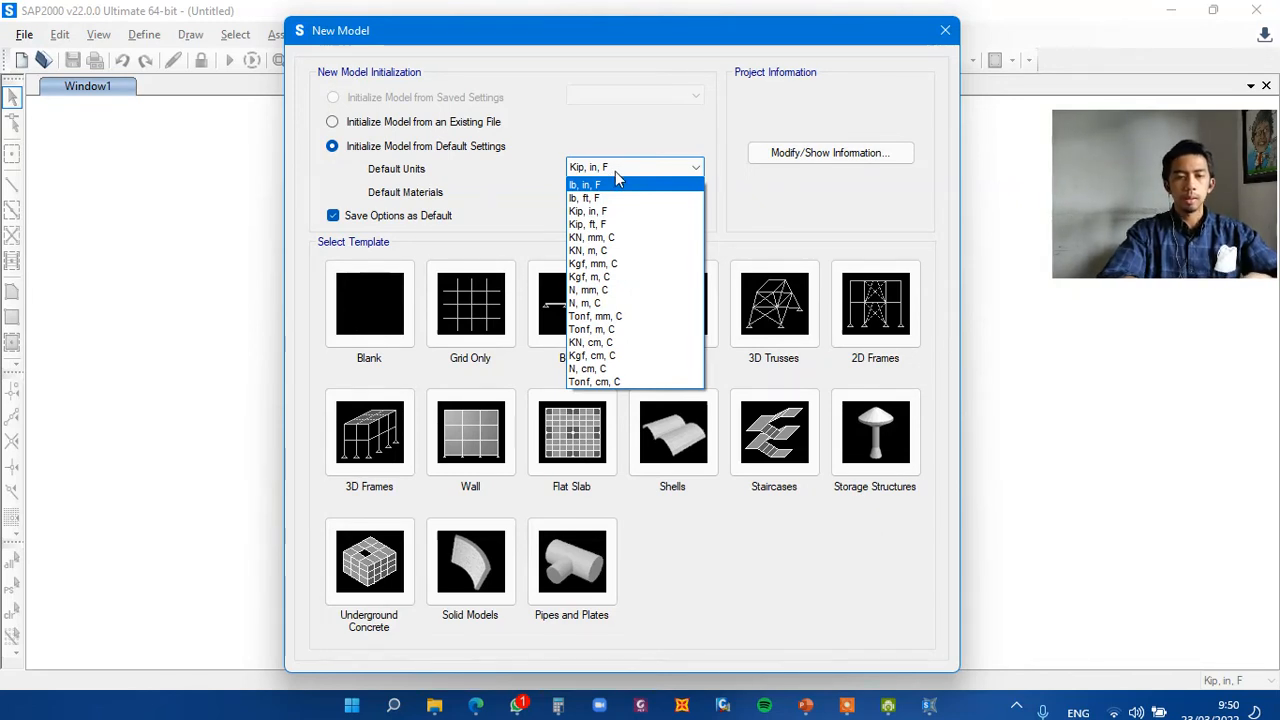
pyautogui.click(675, 168)
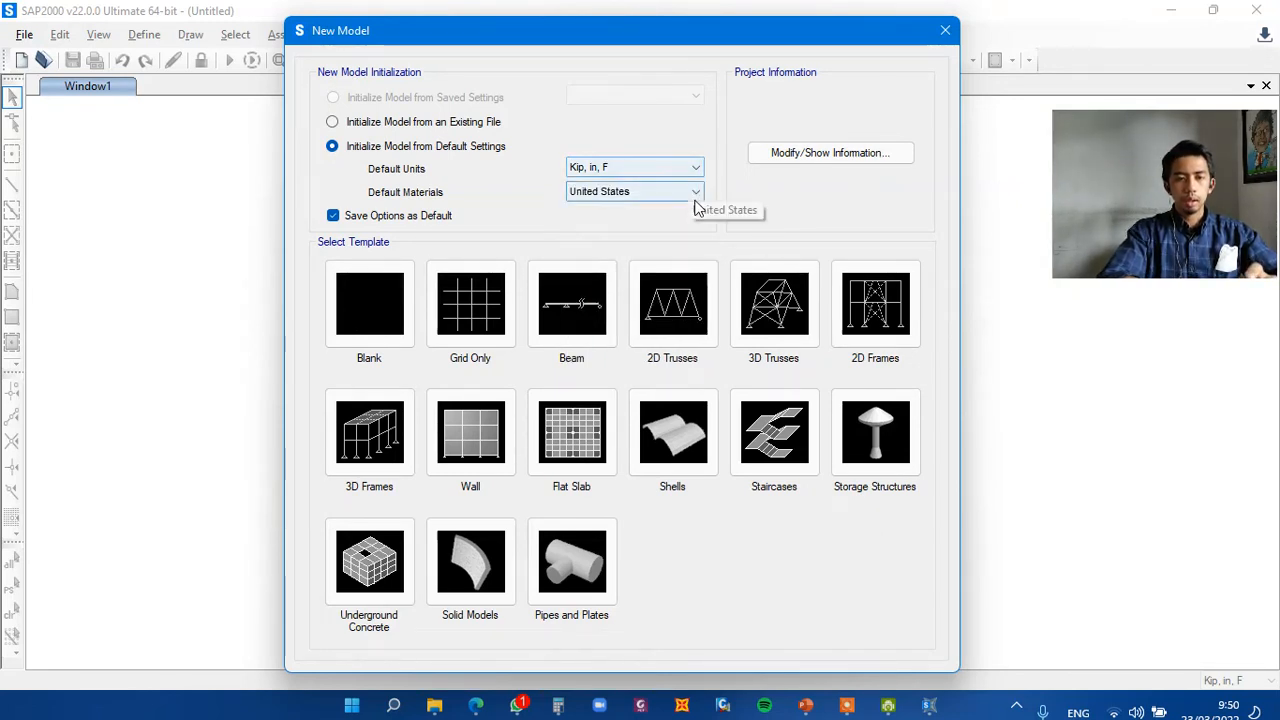
pyautogui.click(694, 192)
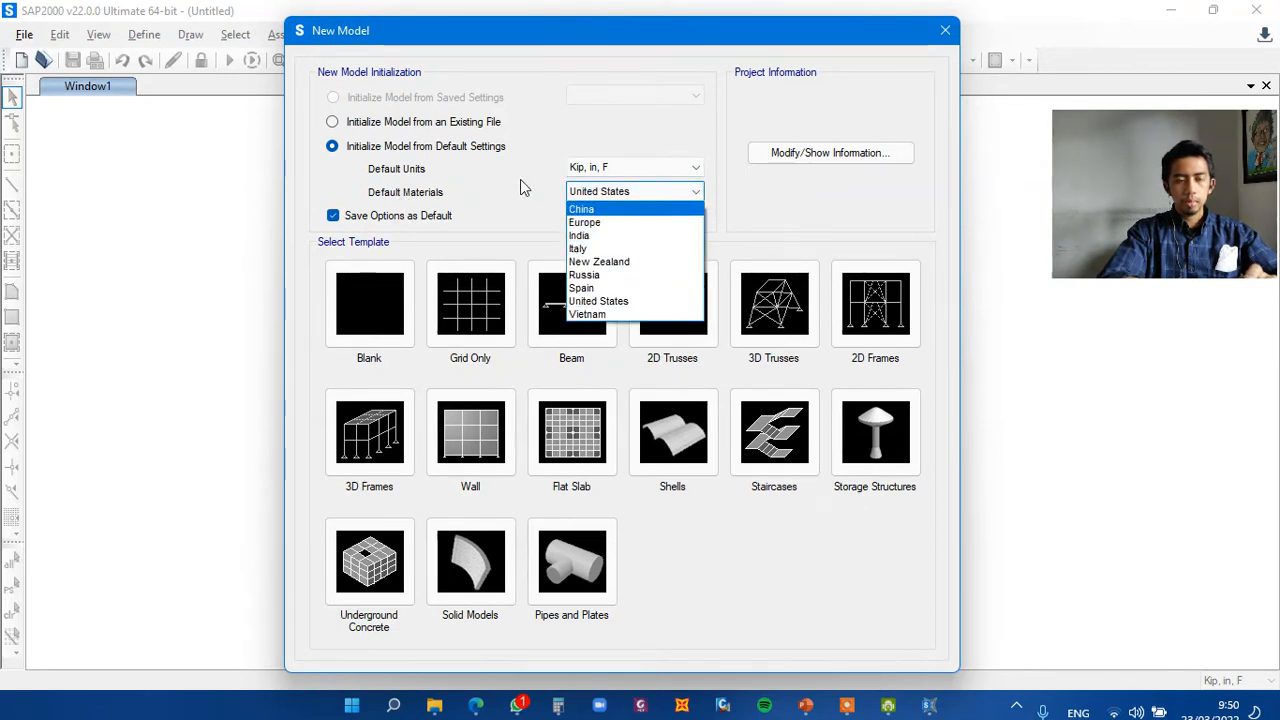
pyautogui.click(603, 192)
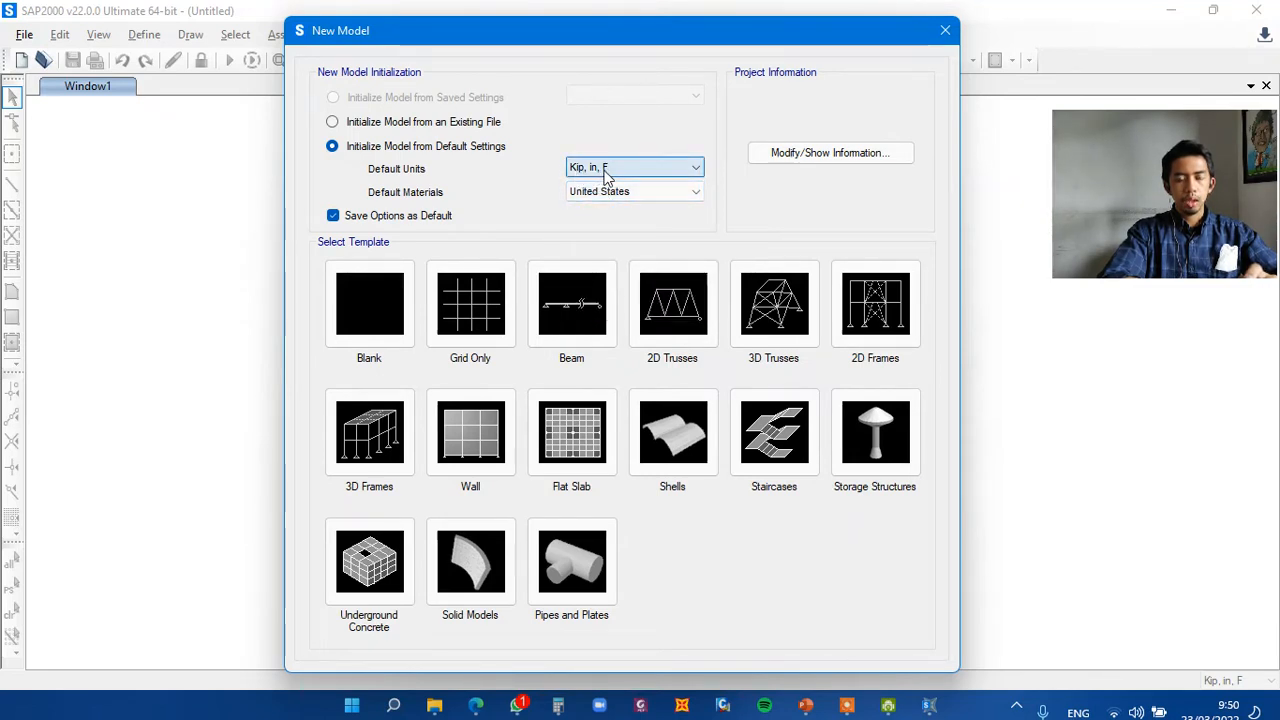
pyautogui.click(606, 170)
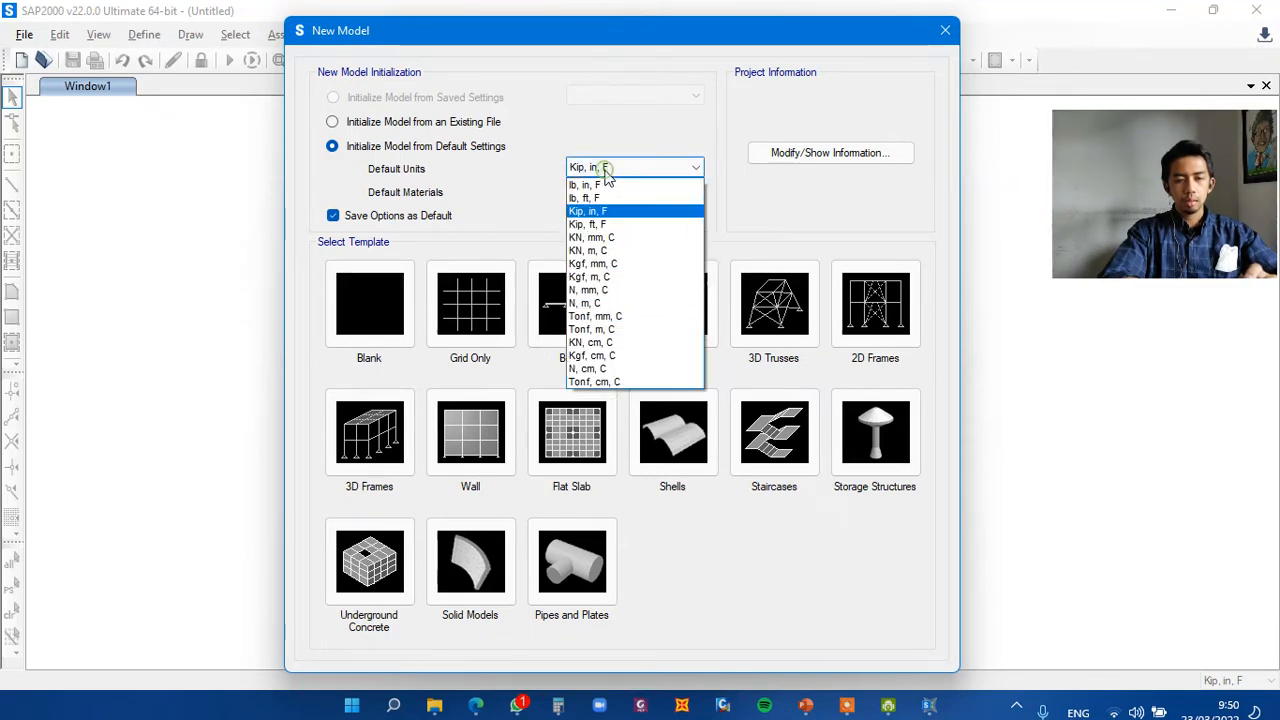
pyautogui.click(633, 290)
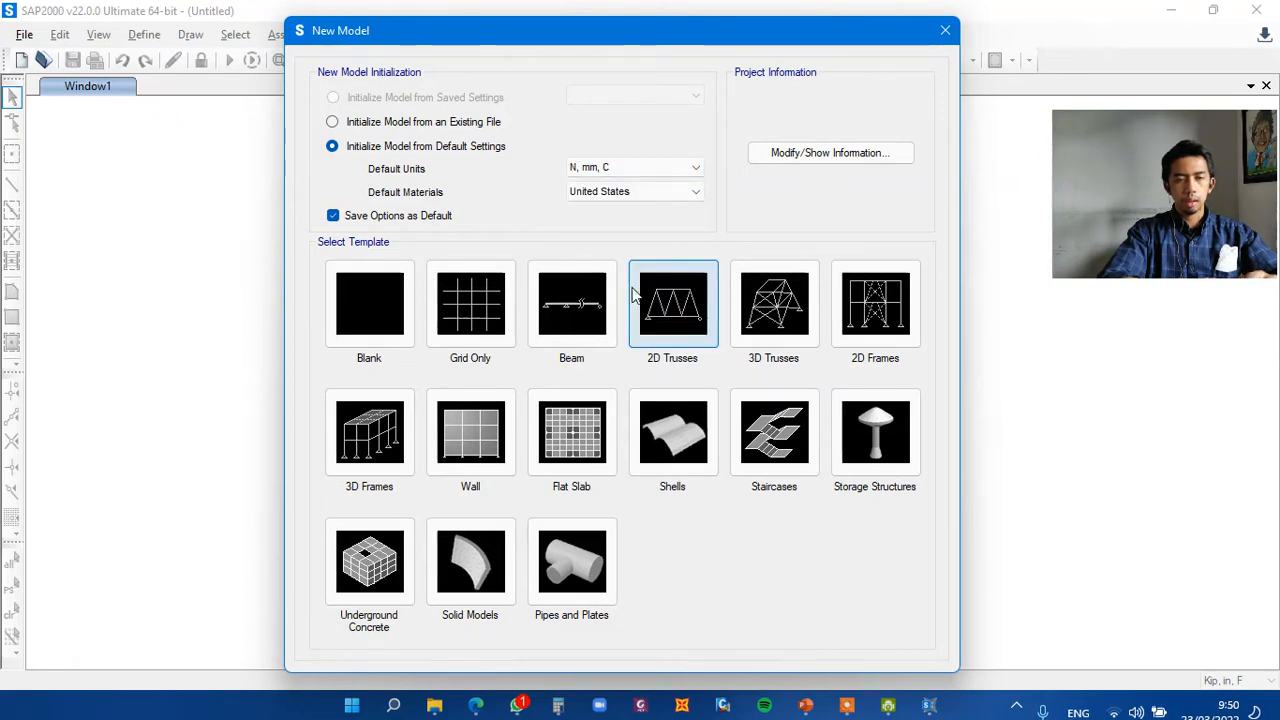
# - Create a Grid Only model with 4, 4 and 5 Cartesian grid lines in X, Y and Z, spaced 6000, 6000 and 3000 mm
pyautogui.click(465, 303)
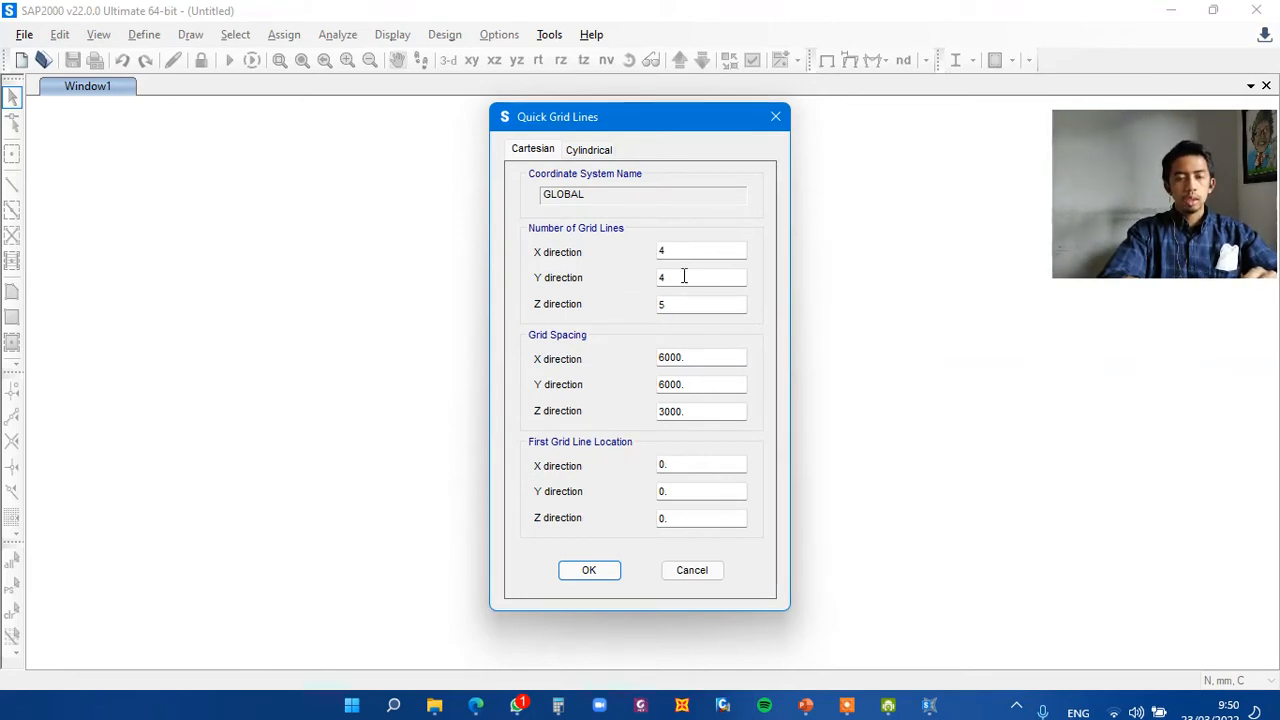
pyautogui.click(686, 358)
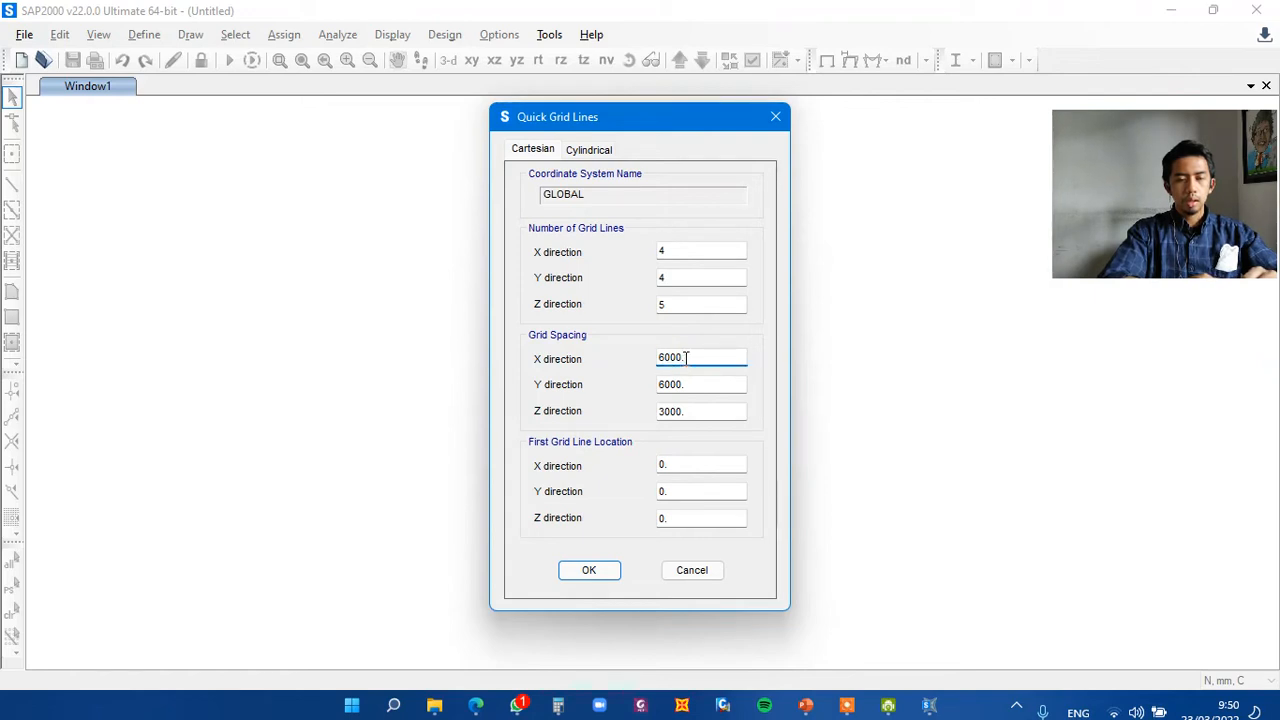
pyautogui.moveTo(686, 358); pyautogui.dragTo(655, 365)
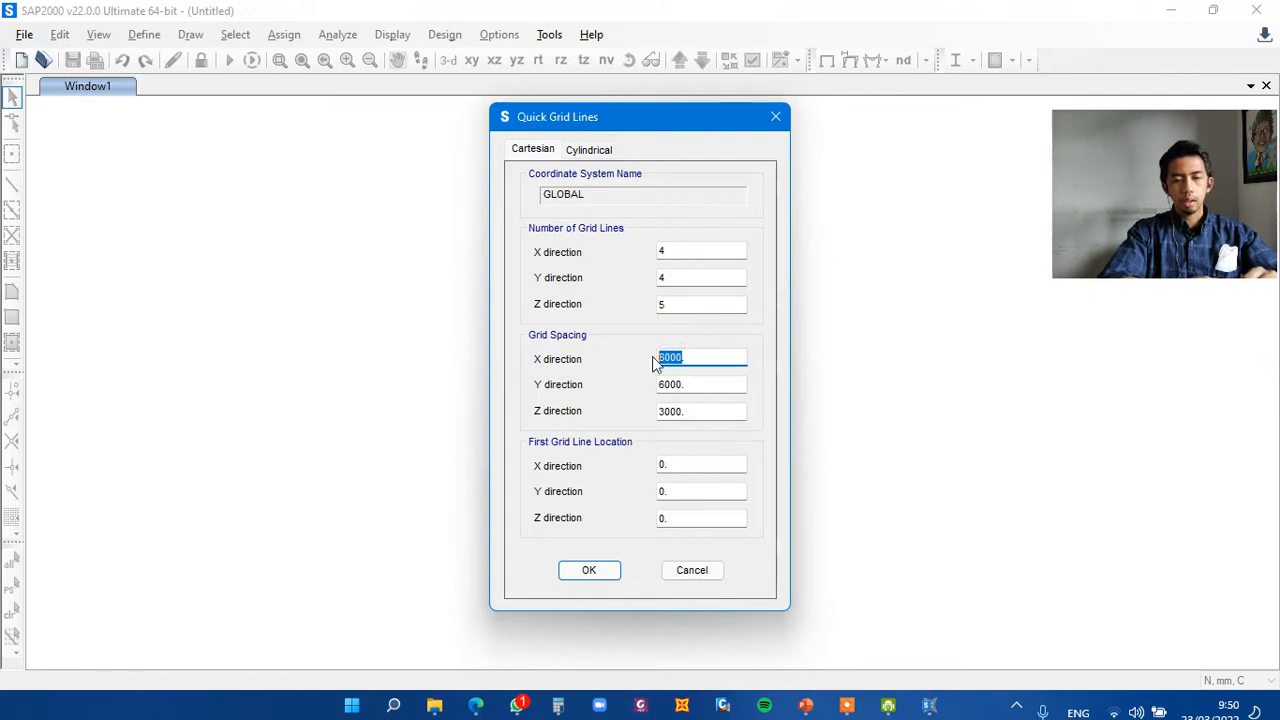
pyautogui.click(693, 358)
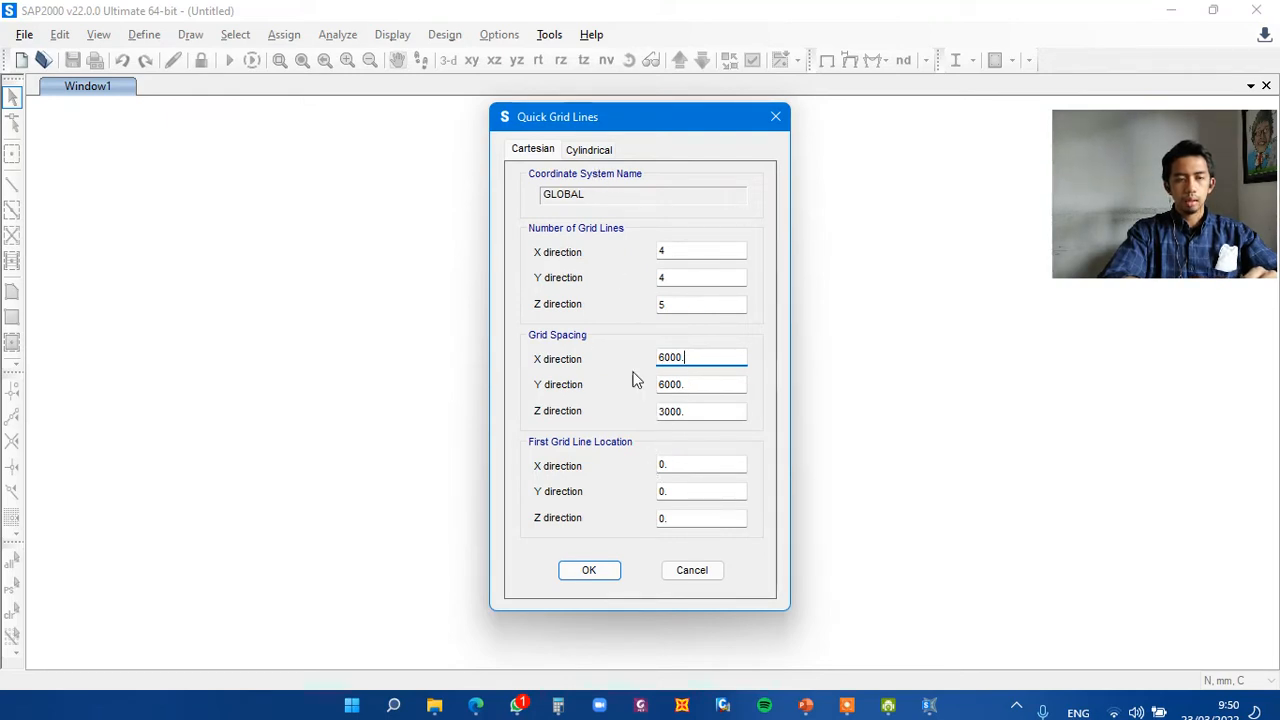
pyautogui.click(590, 151)
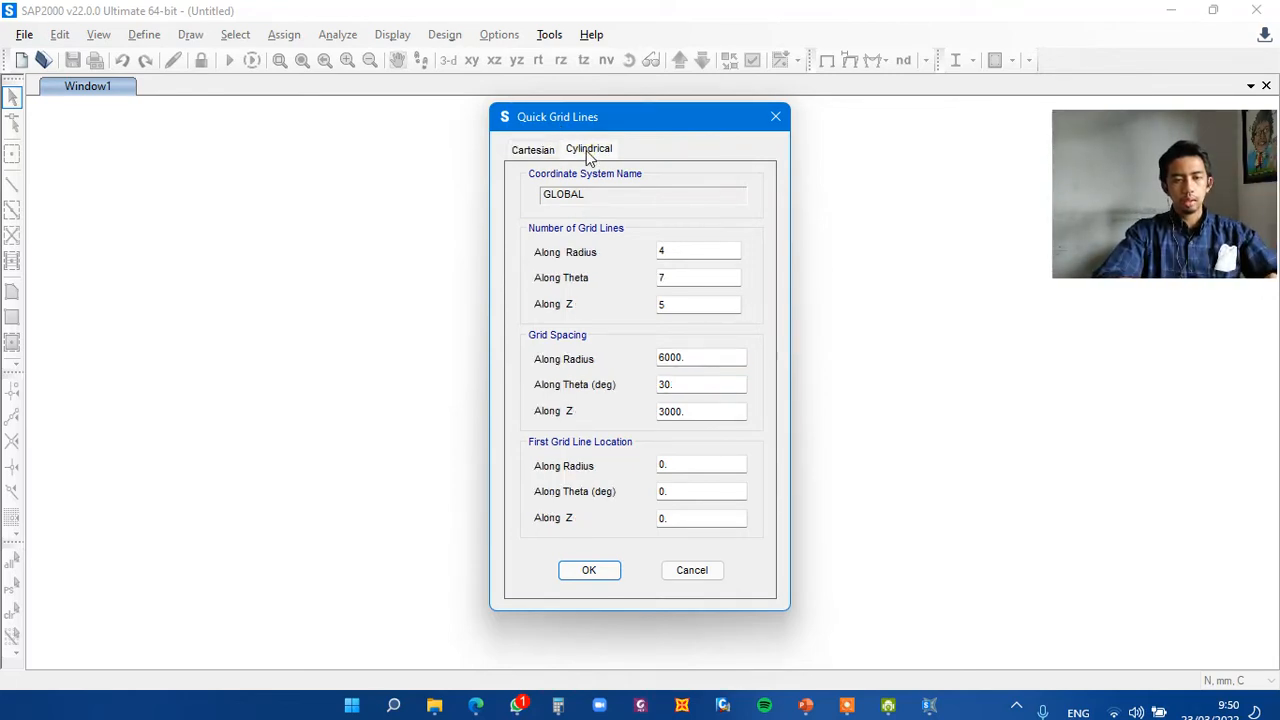
pyautogui.click(535, 152)
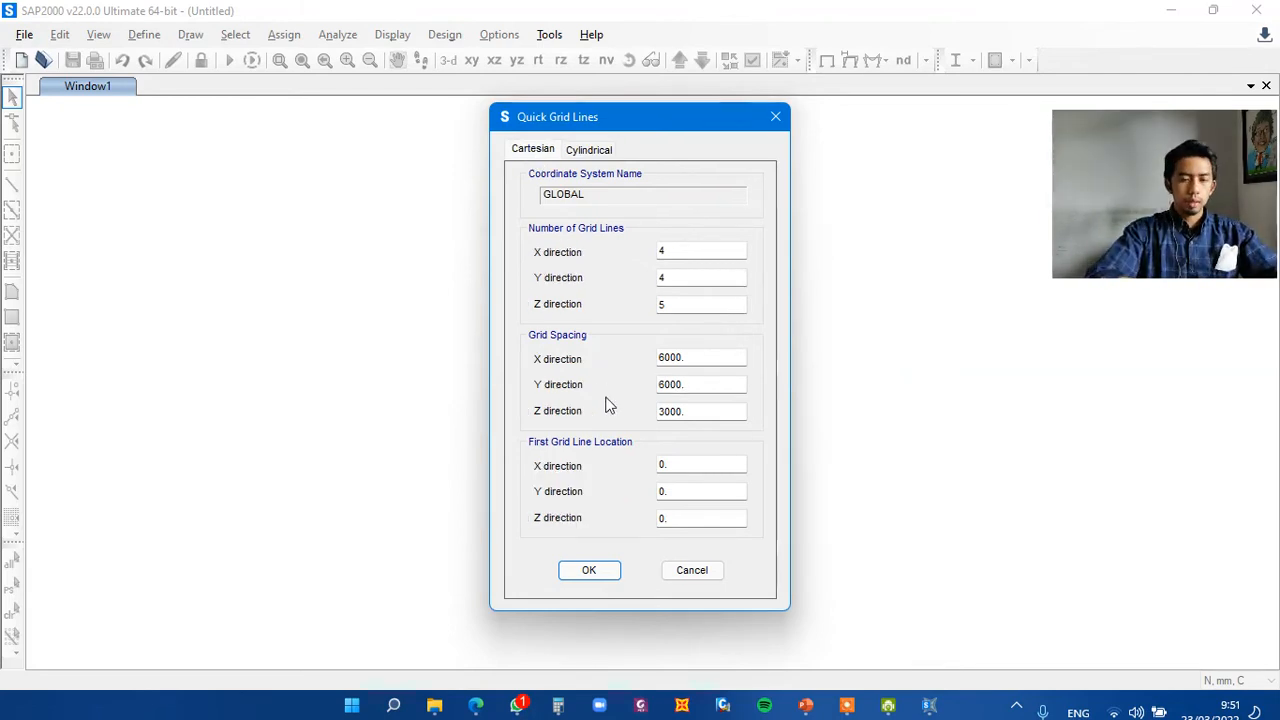
pyautogui.click(590, 571)
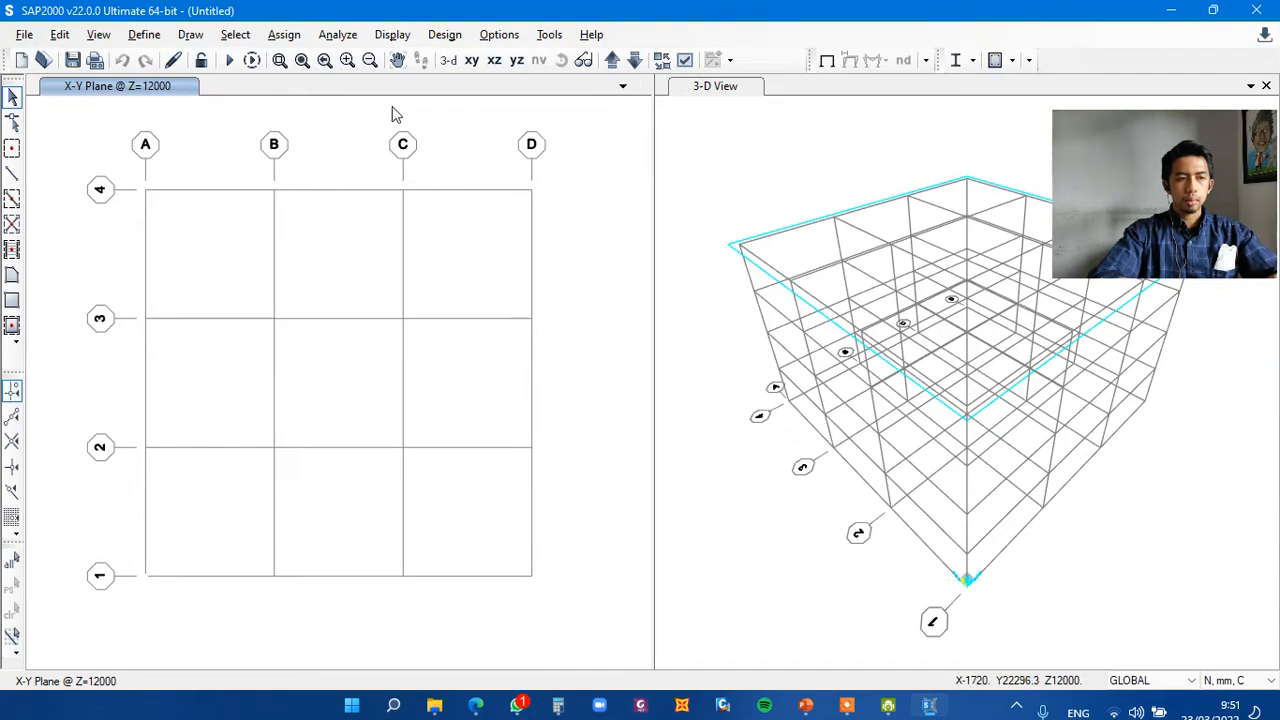
pyautogui.click(817, 89)
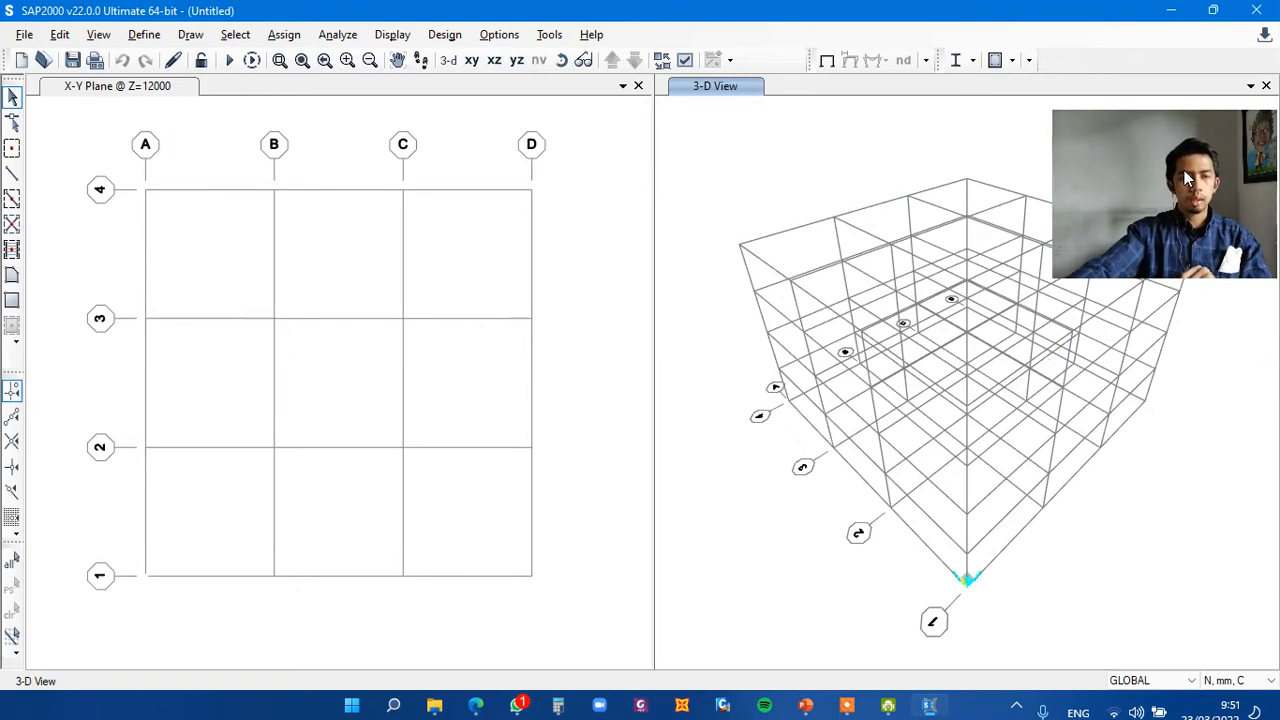
pyautogui.moveTo(1183, 172); pyautogui.dragTo(1183, 159)
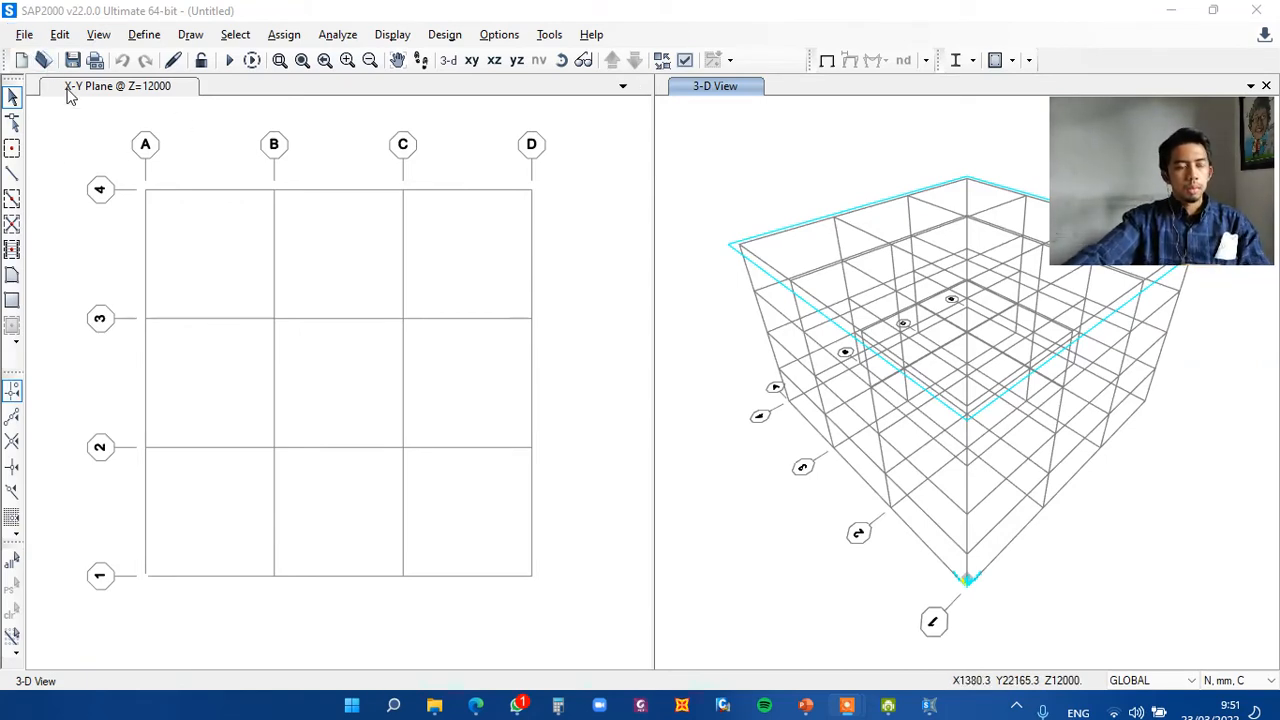
pyautogui.click(25, 35)
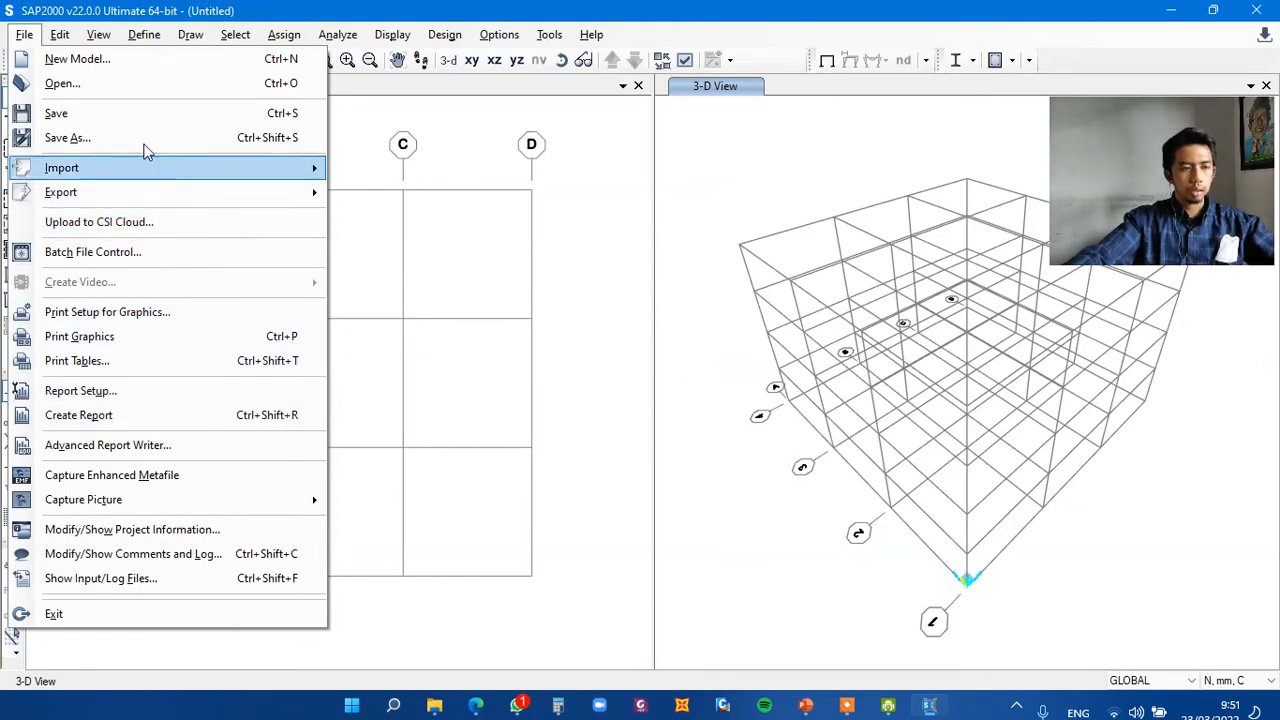
pyautogui.press('Escape')
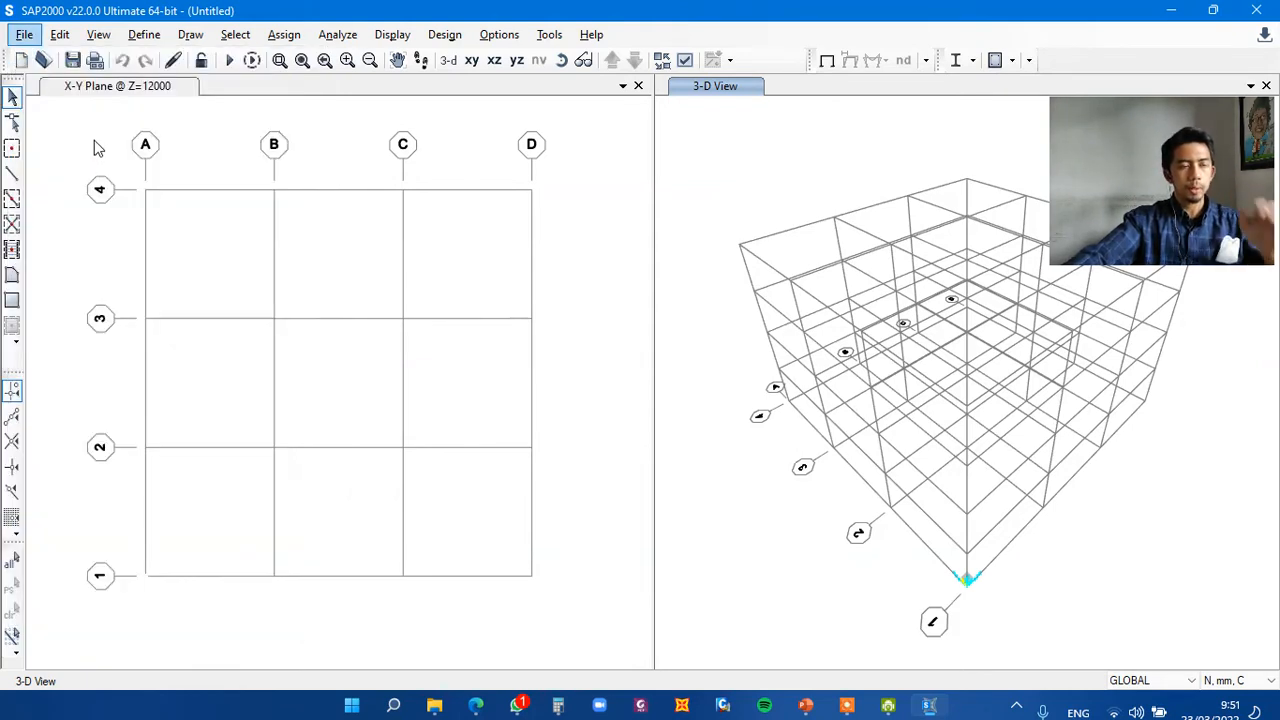
pyautogui.click(60, 35)
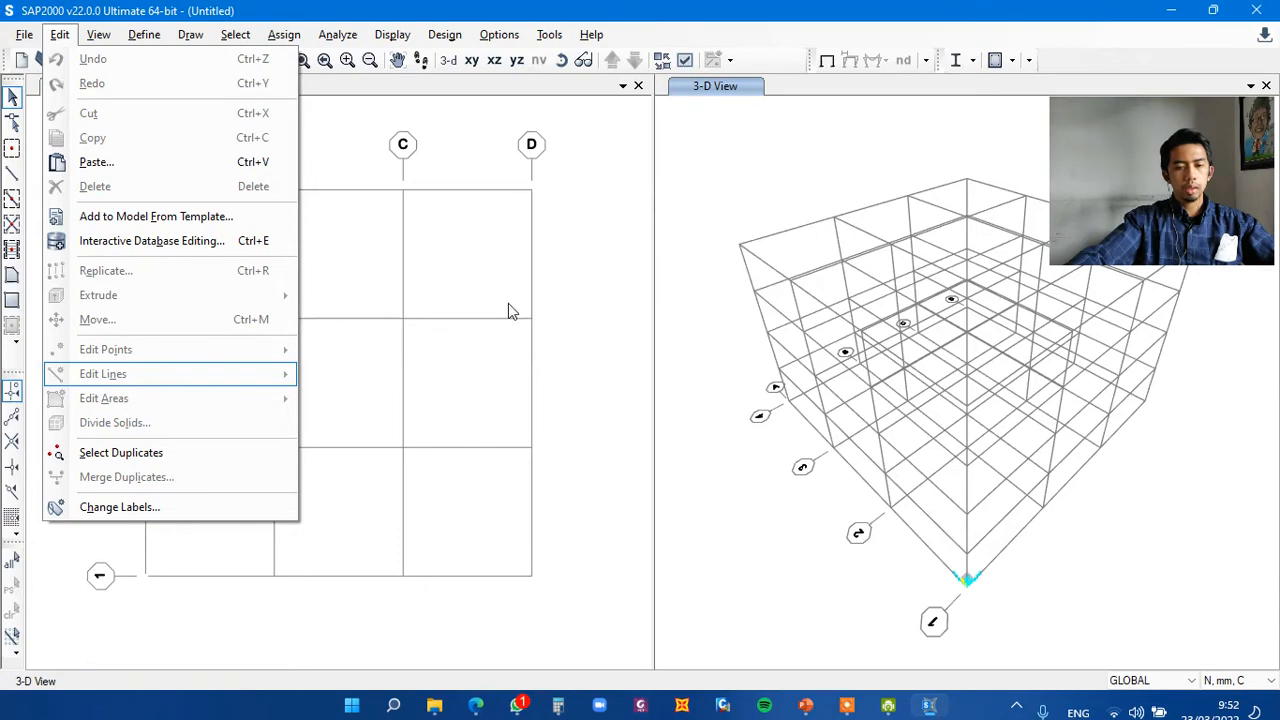
# - Draw a freehand red line with three cross marks over the views using the recorder's drawing tool, and clear the annotation
pyautogui.click(848, 706)
pyautogui.click(886, 640)
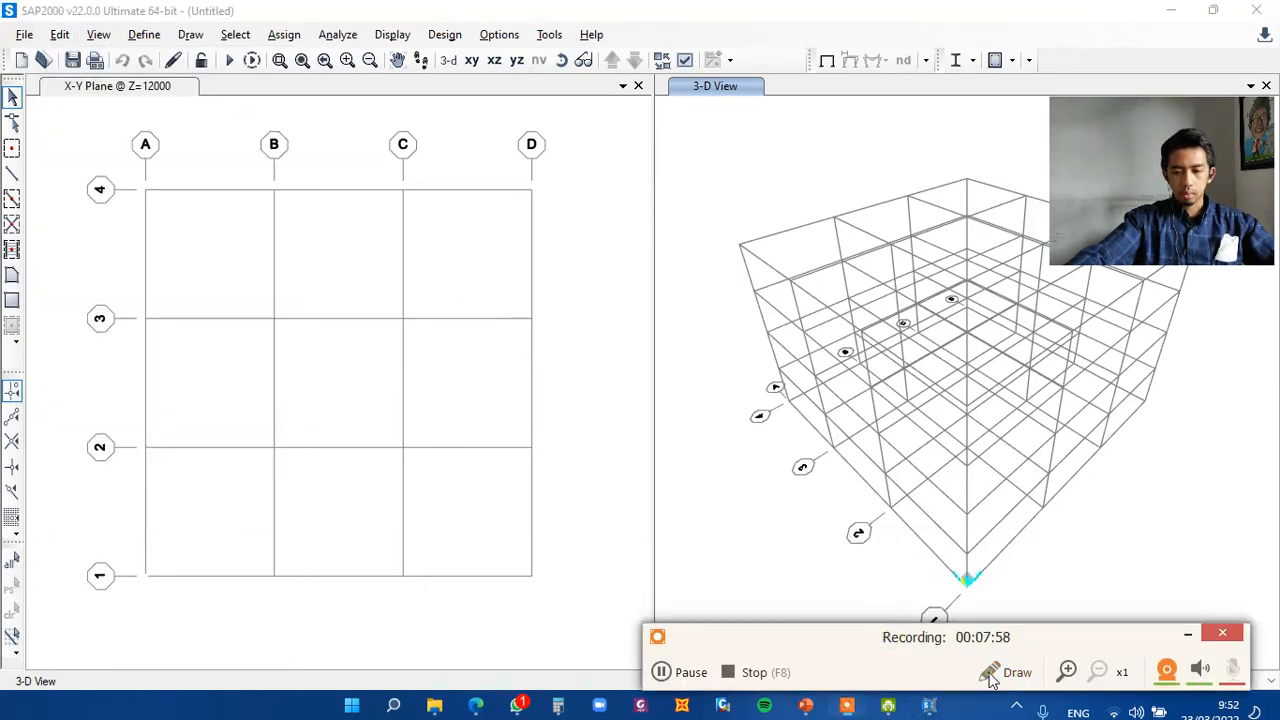
pyautogui.click(990, 677)
pyautogui.moveTo(465, 340); pyautogui.dragTo(762, 366)
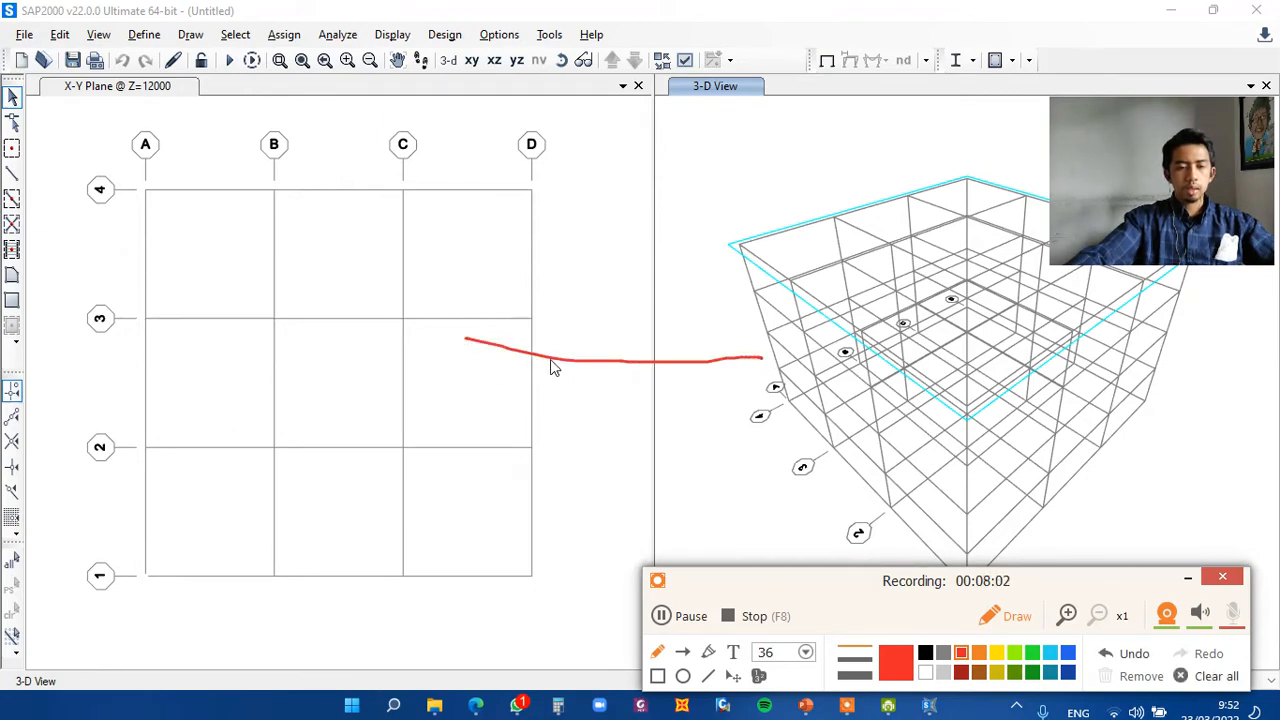
pyautogui.moveTo(595, 352); pyautogui.dragTo(596, 379)
pyautogui.moveTo(683, 345); pyautogui.dragTo(694, 382)
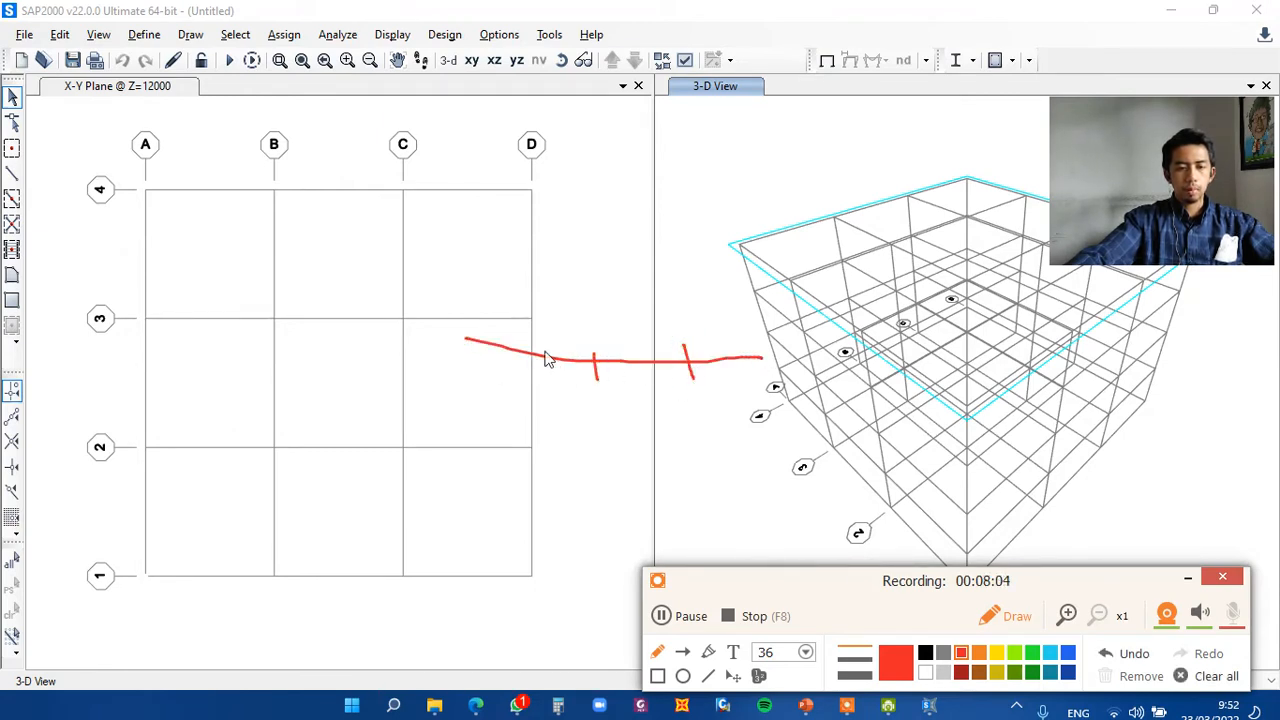
pyautogui.moveTo(523, 337); pyautogui.dragTo(520, 395)
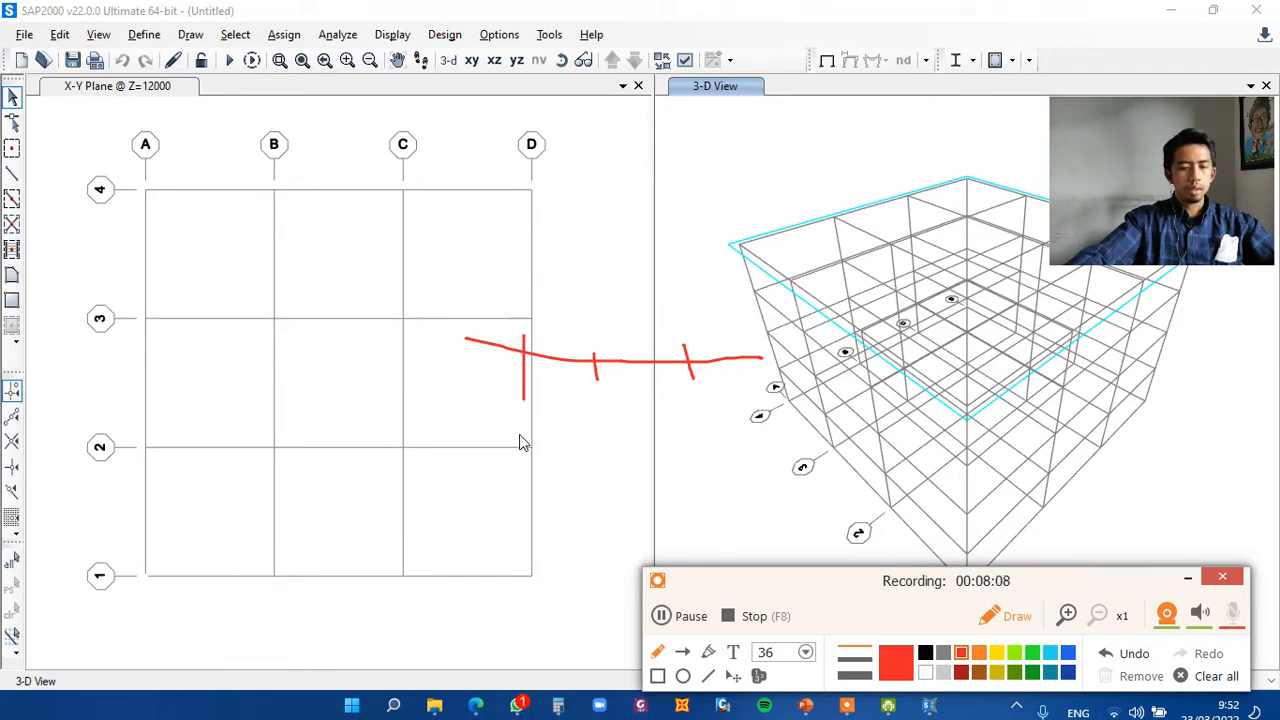
pyautogui.click(1015, 617)
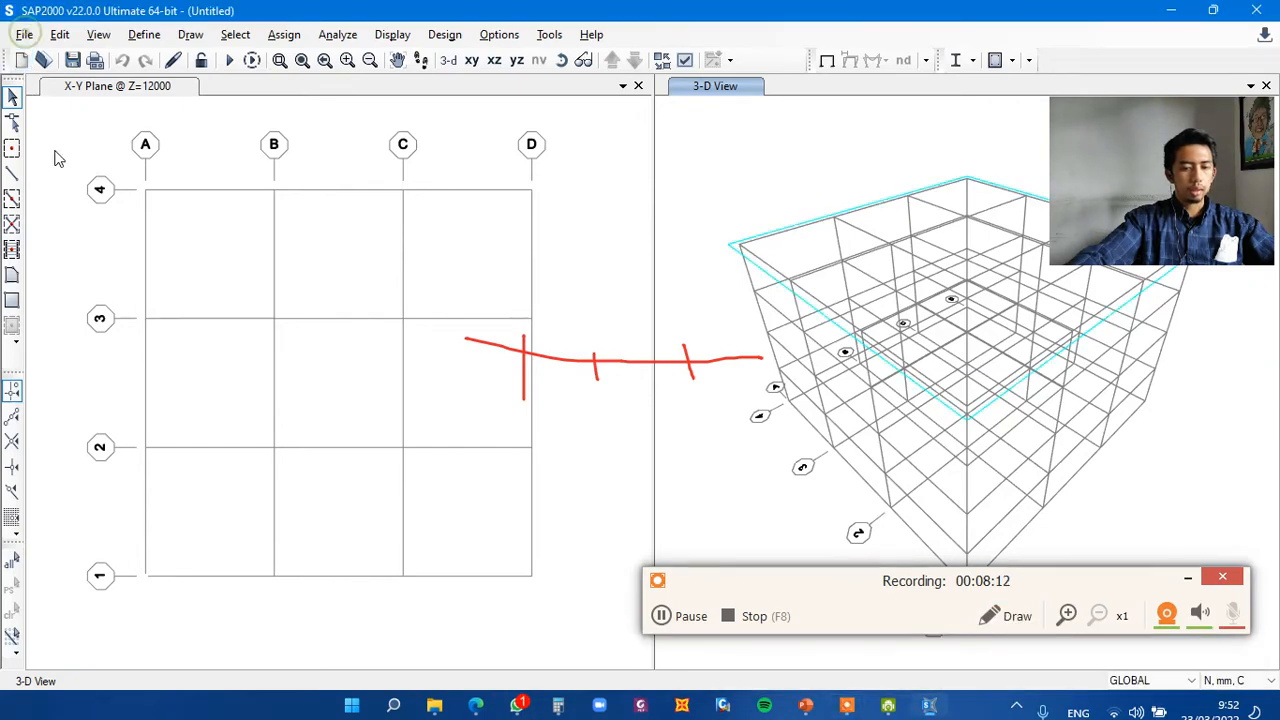
pyautogui.click(1003, 617)
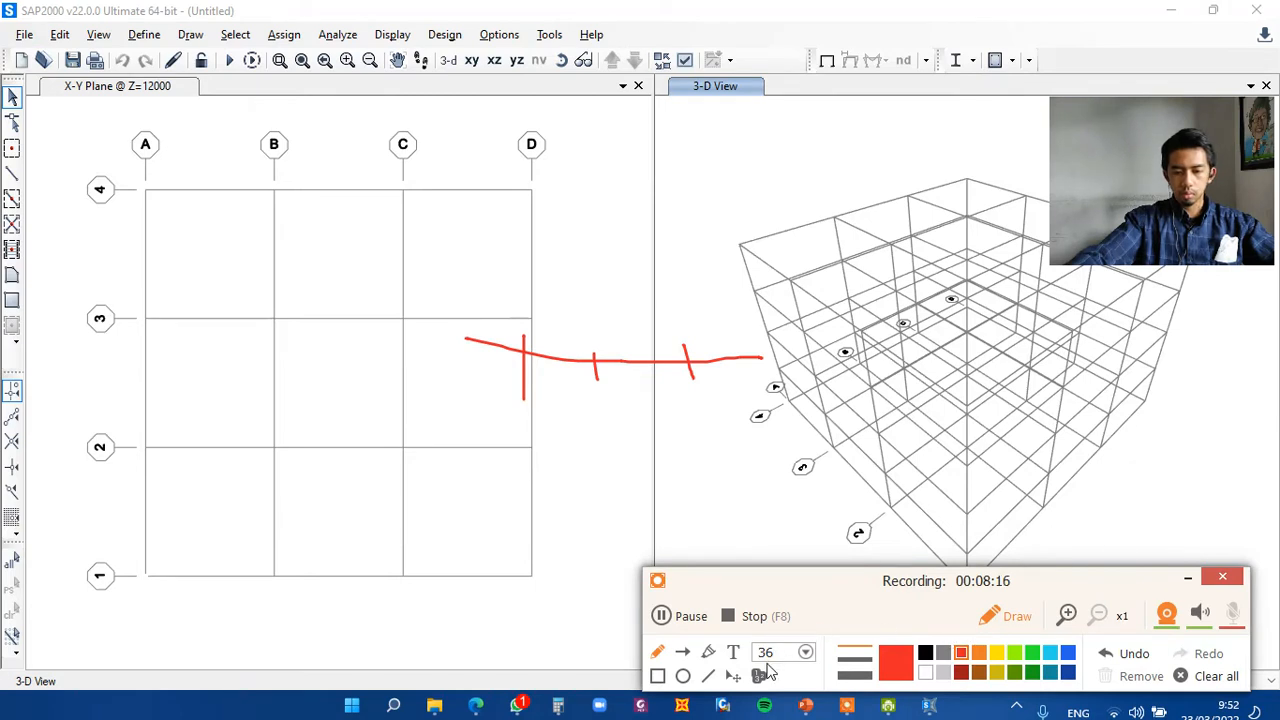
pyautogui.click(1181, 676)
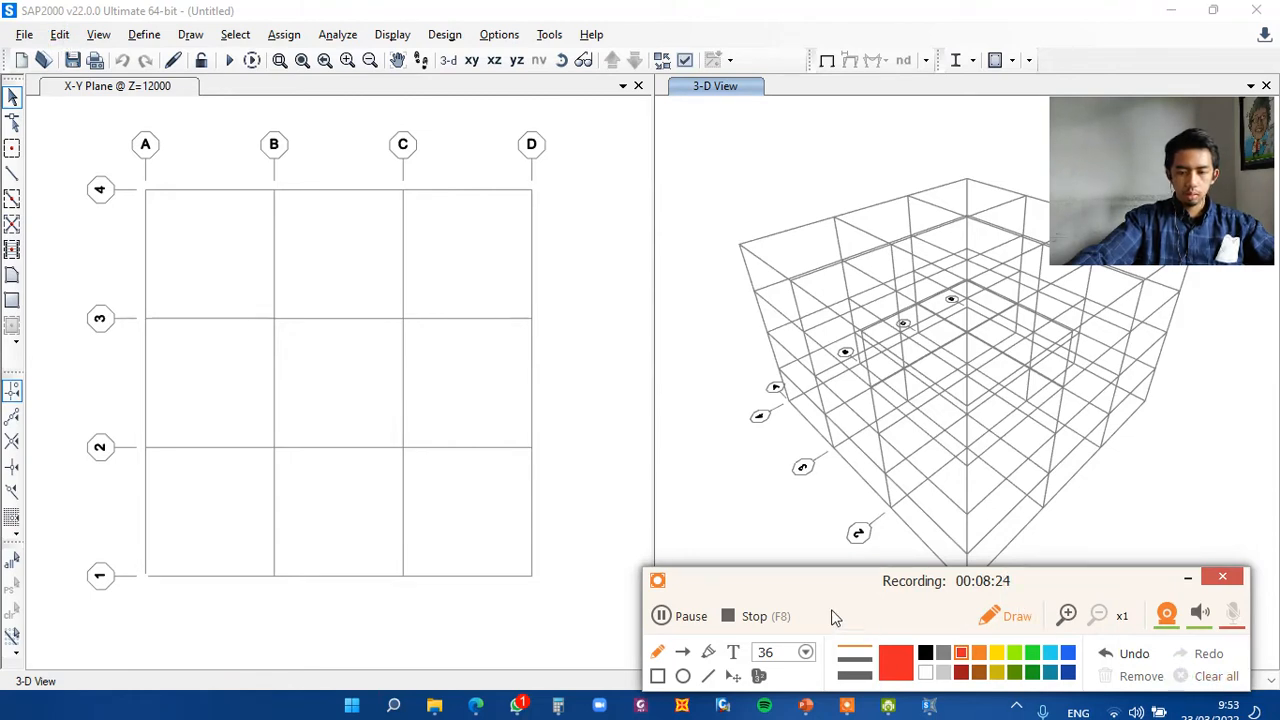
pyautogui.click(990, 616)
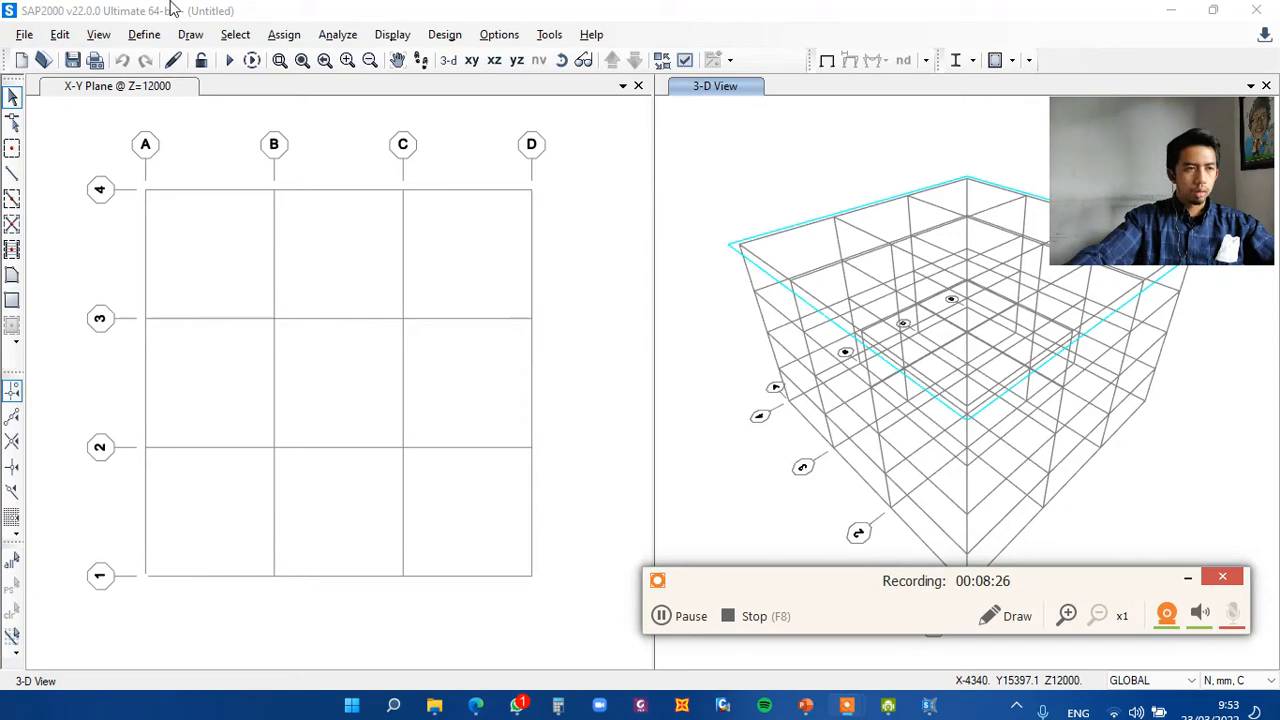
pyautogui.click(63, 38)
pyautogui.click(60, 36)
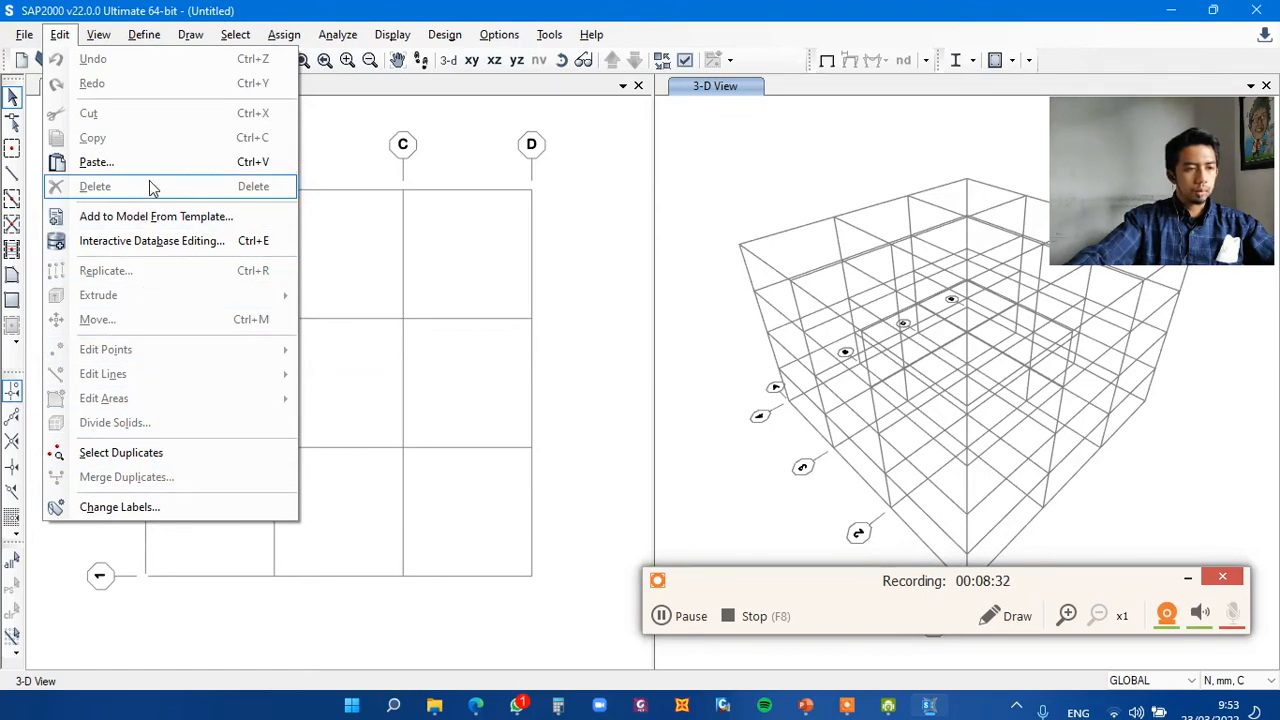
pyautogui.click(100, 34)
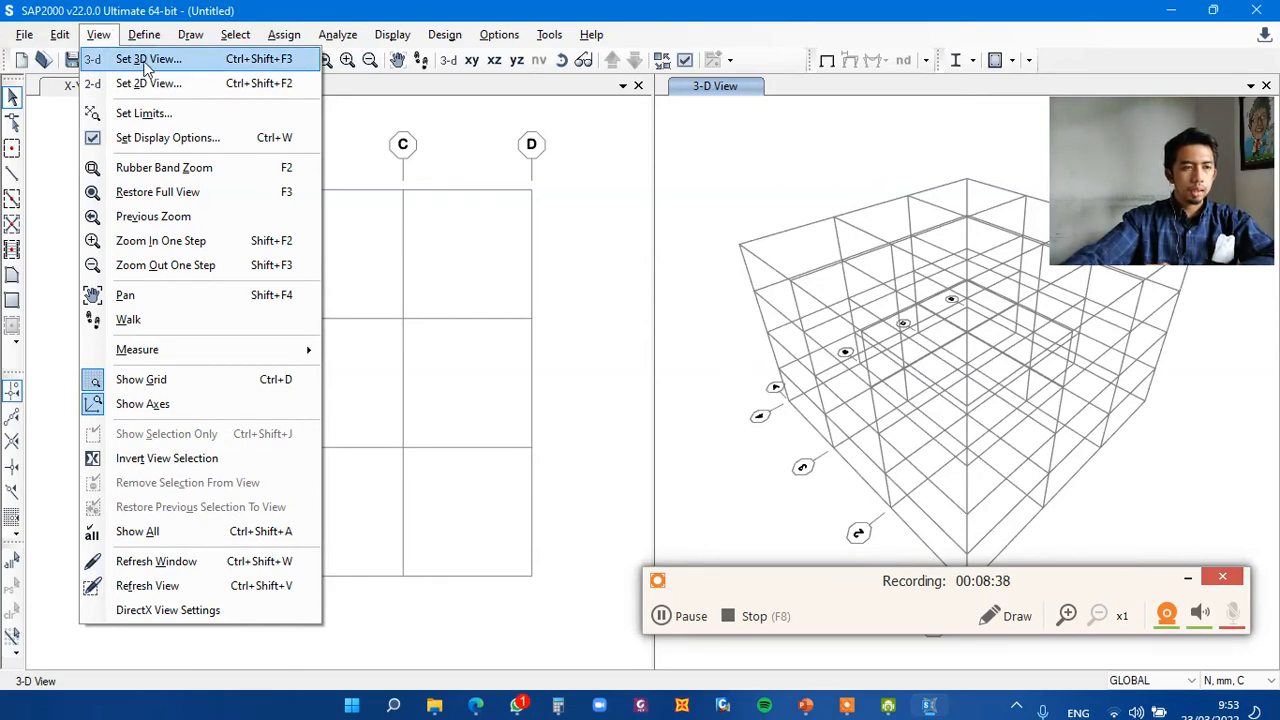
# - Switch the 2D view to the X-Z plane at Y=18000, and change it to the Y-Z plane at X=18000
pyautogui.click(466, 258)
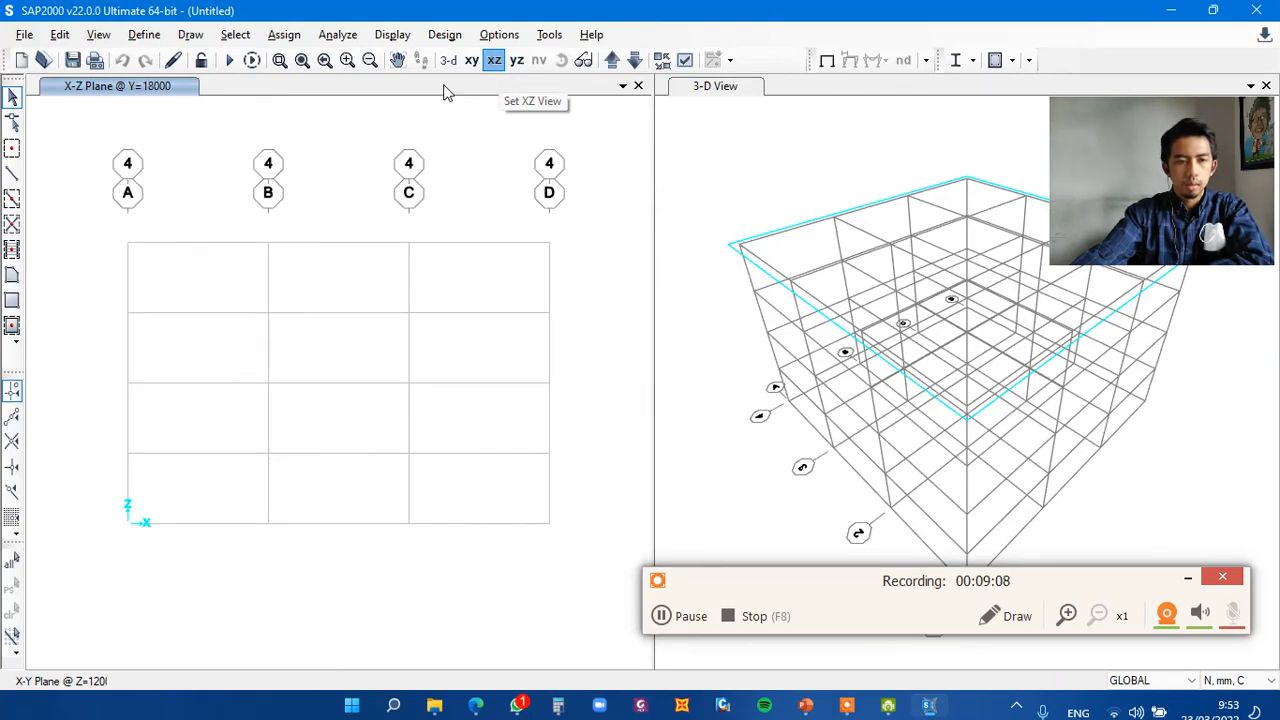
pyautogui.click(800, 89)
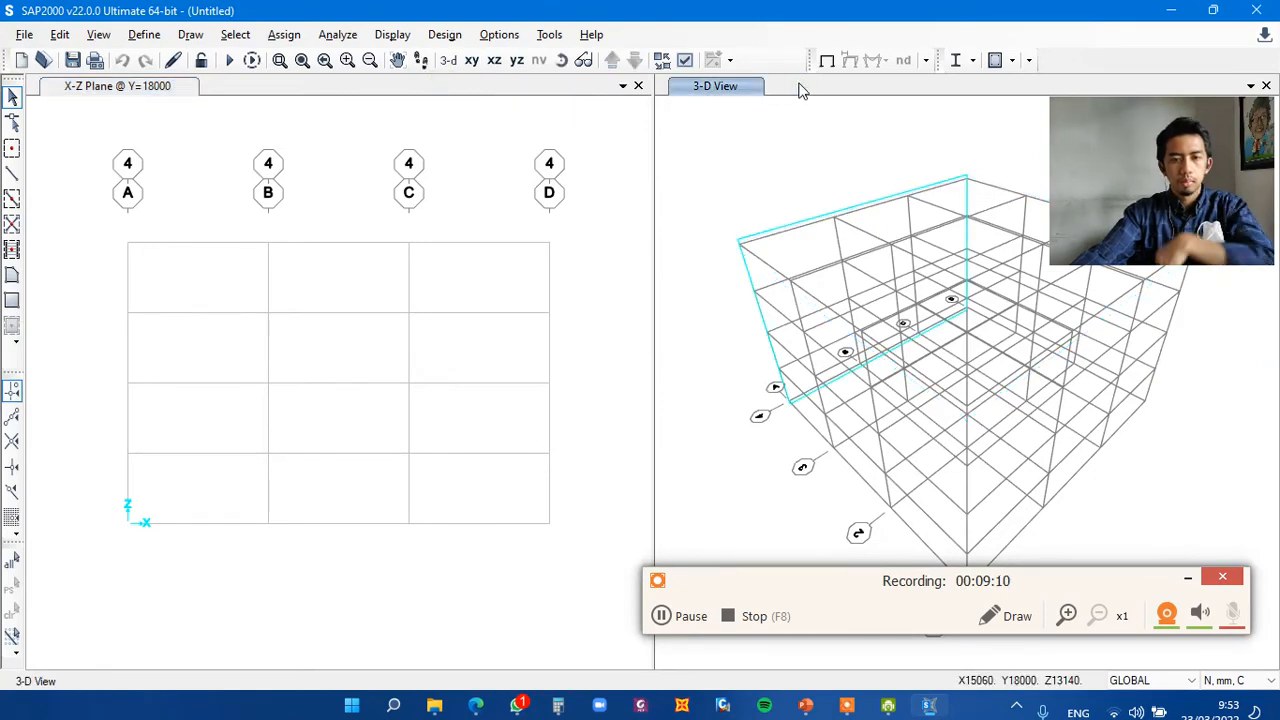
pyautogui.click(348, 92)
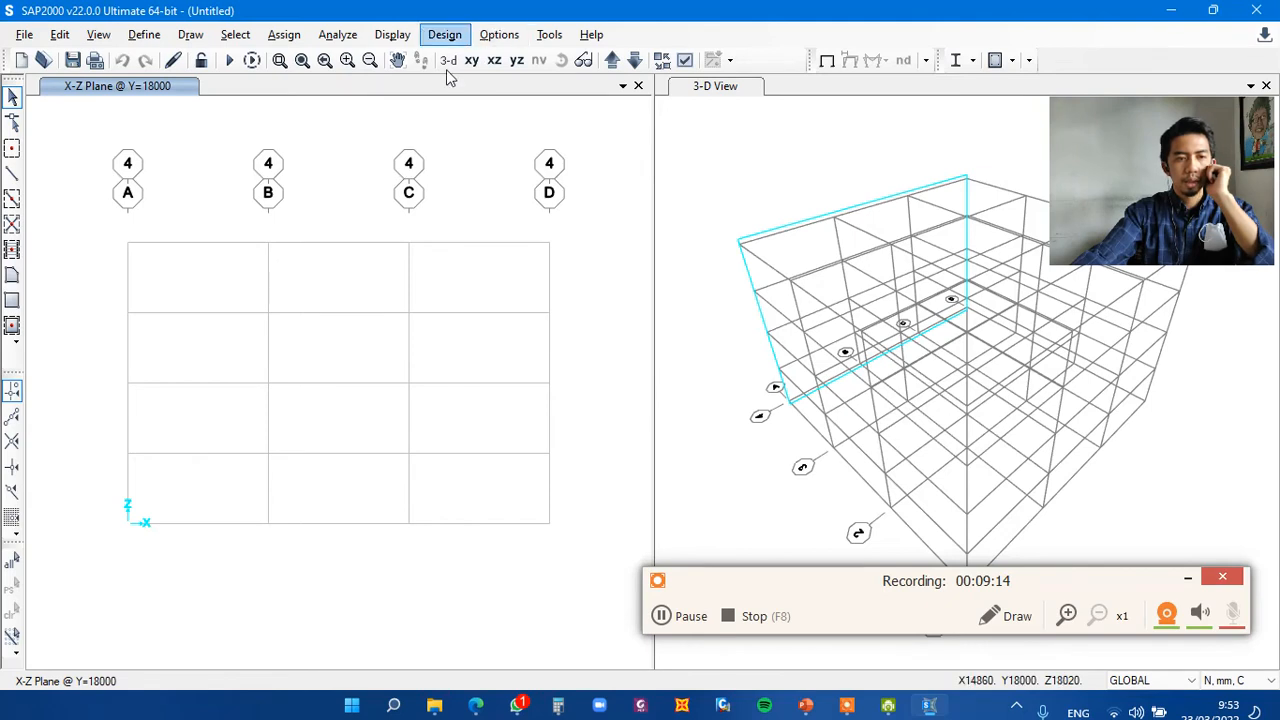
pyautogui.click(516, 61)
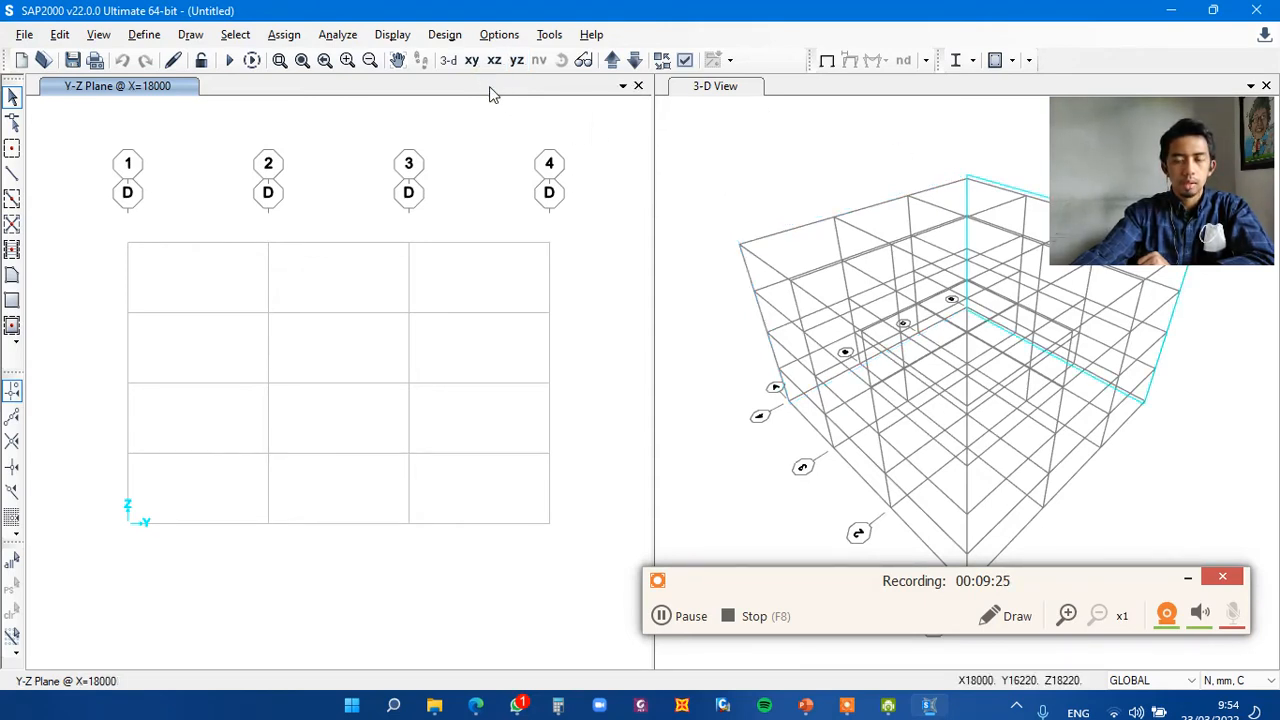
# - Open the material definitions of the model
pyautogui.moveTo(1183, 159); pyautogui.dragTo(166, 616)
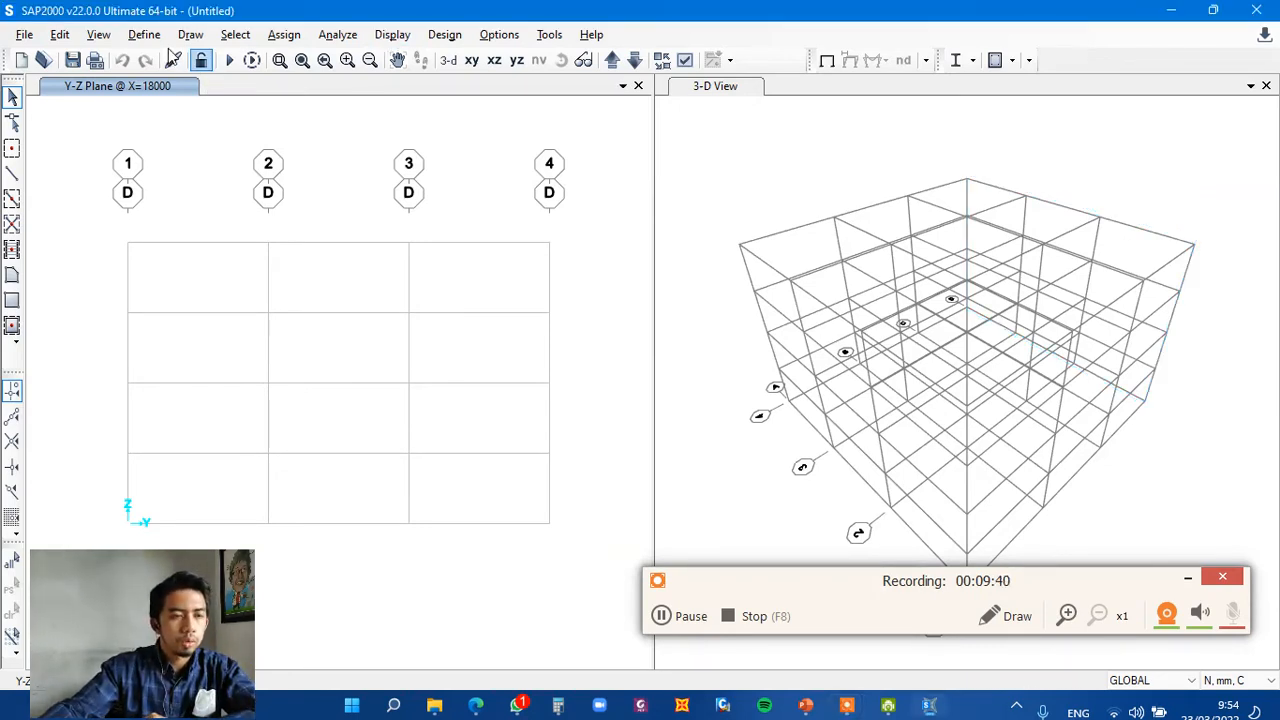
pyautogui.click(146, 36)
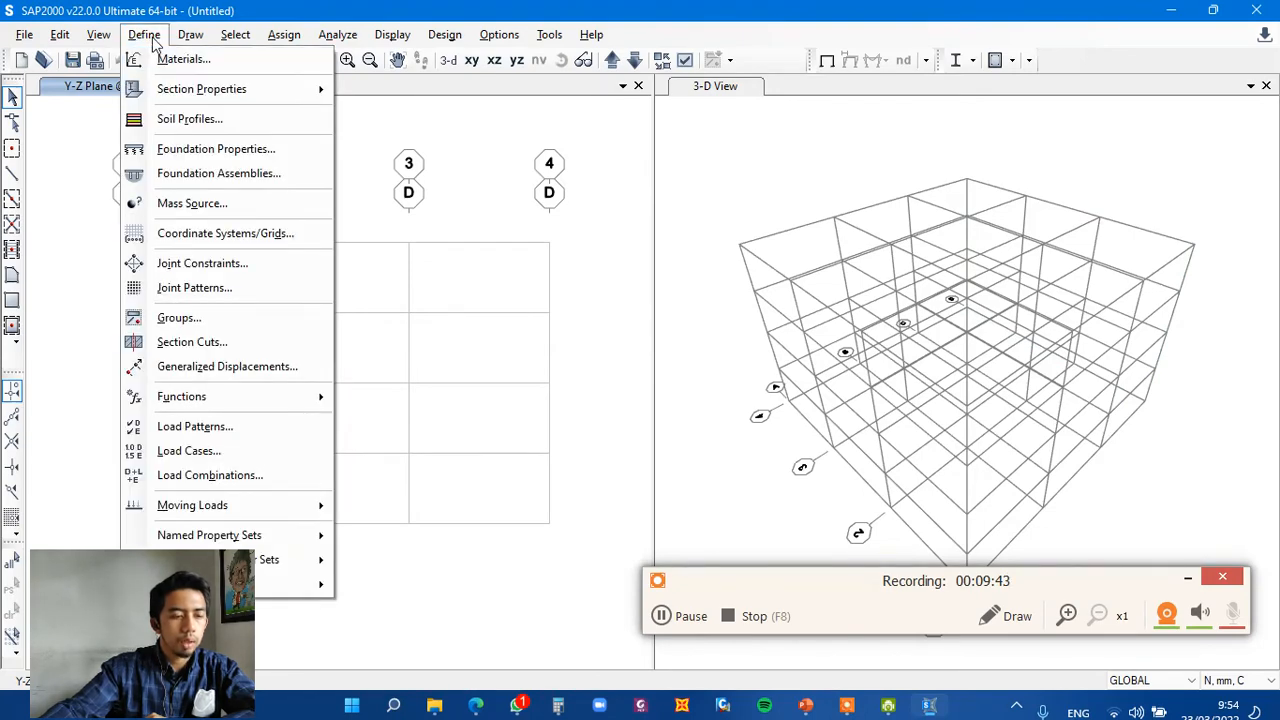
pyautogui.moveTo(96, 628); pyautogui.dragTo(1225, 162)
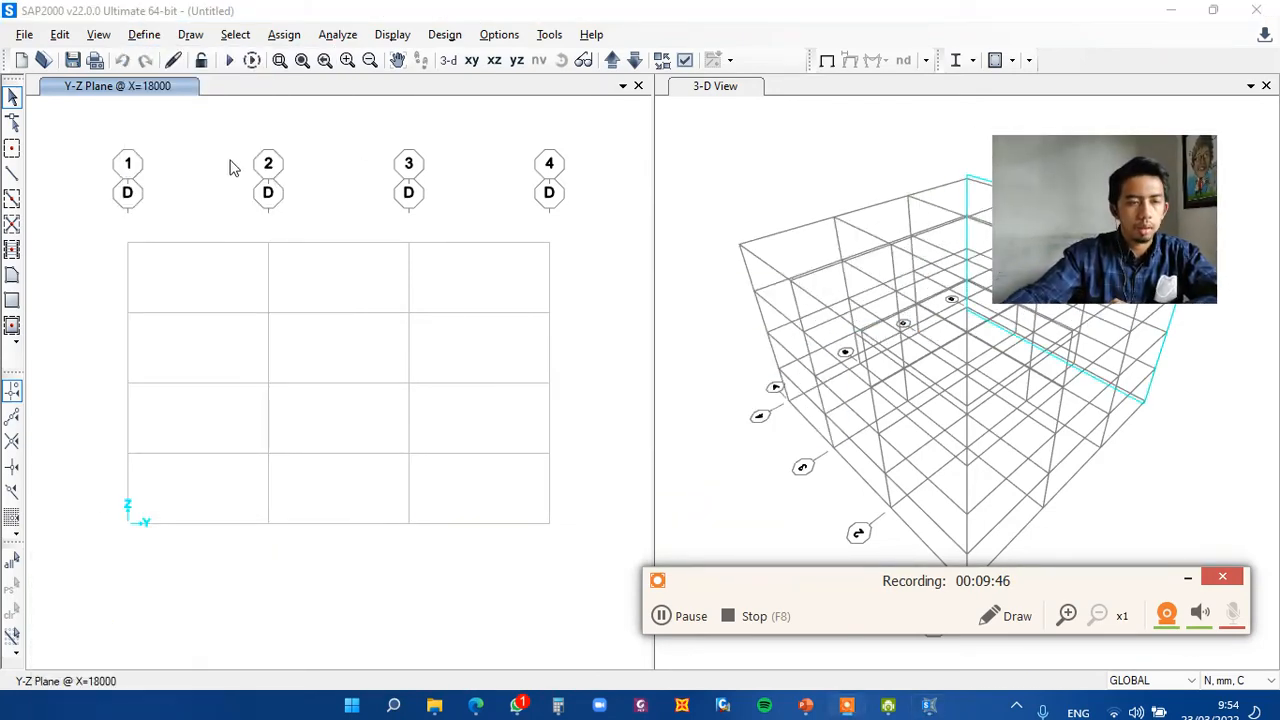
pyautogui.click(145, 36)
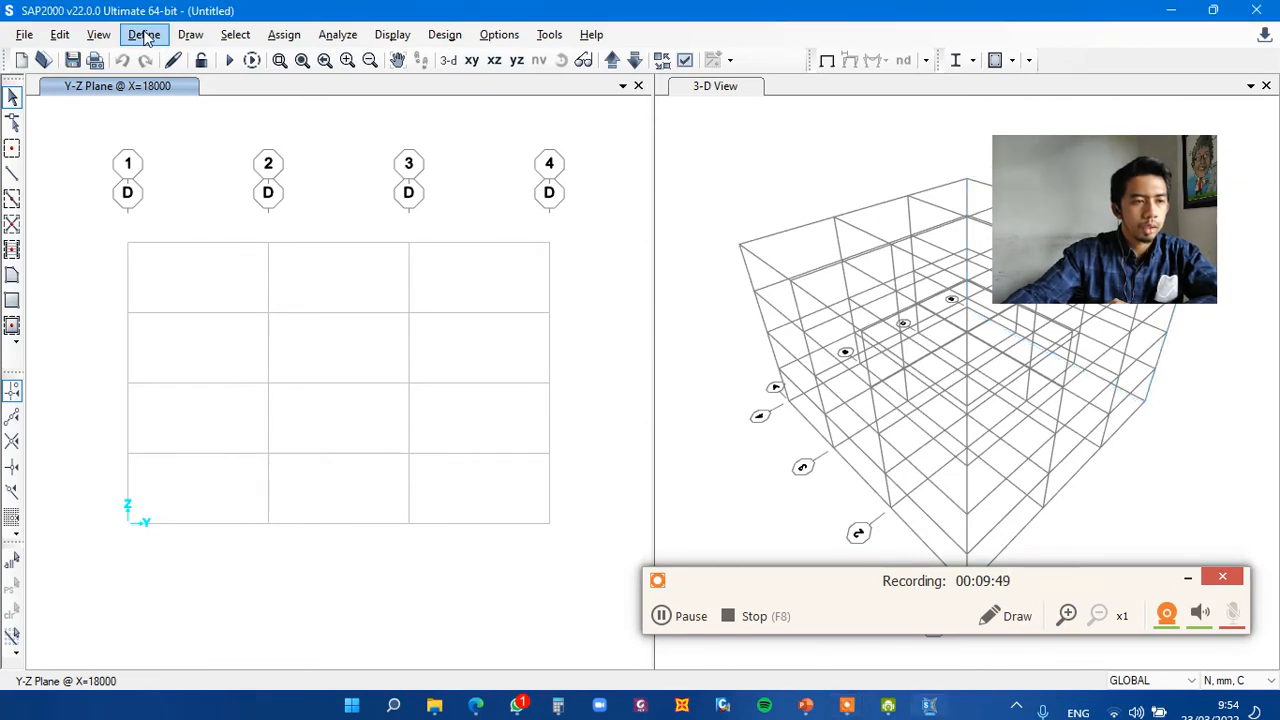
pyautogui.click(145, 36)
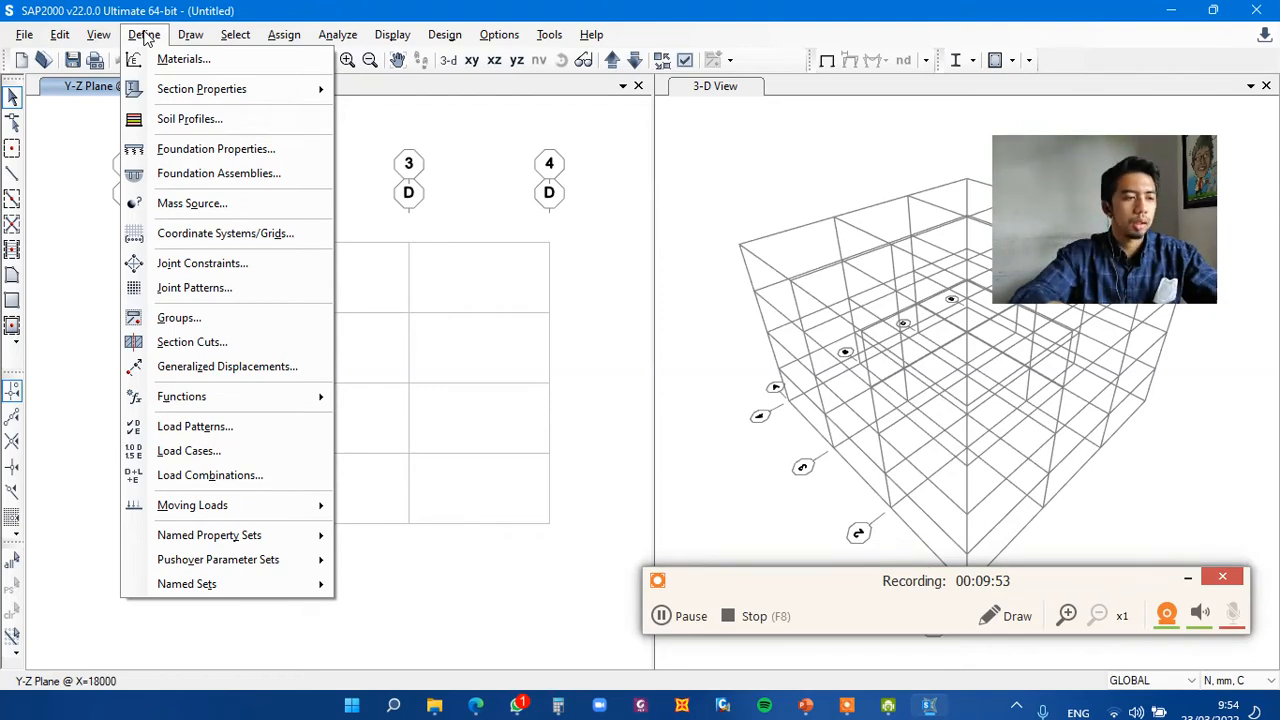
pyautogui.click(148, 38)
pyautogui.click(152, 38)
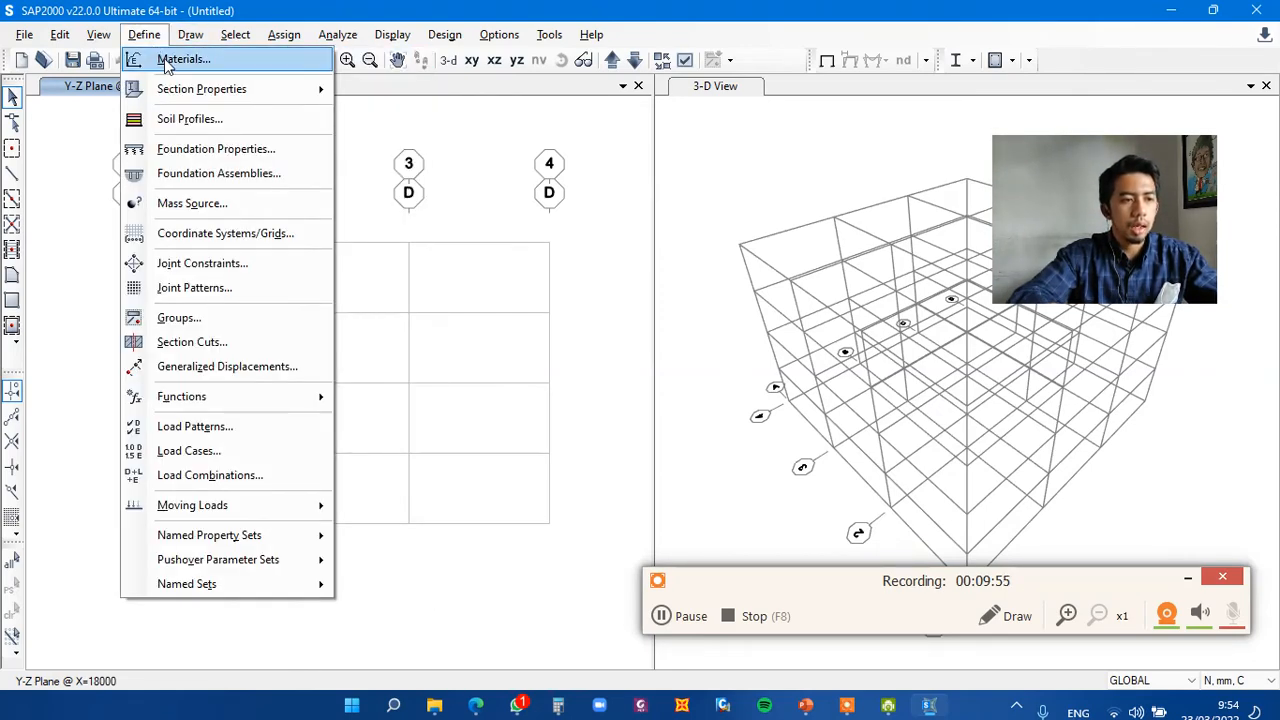
pyautogui.click(183, 60)
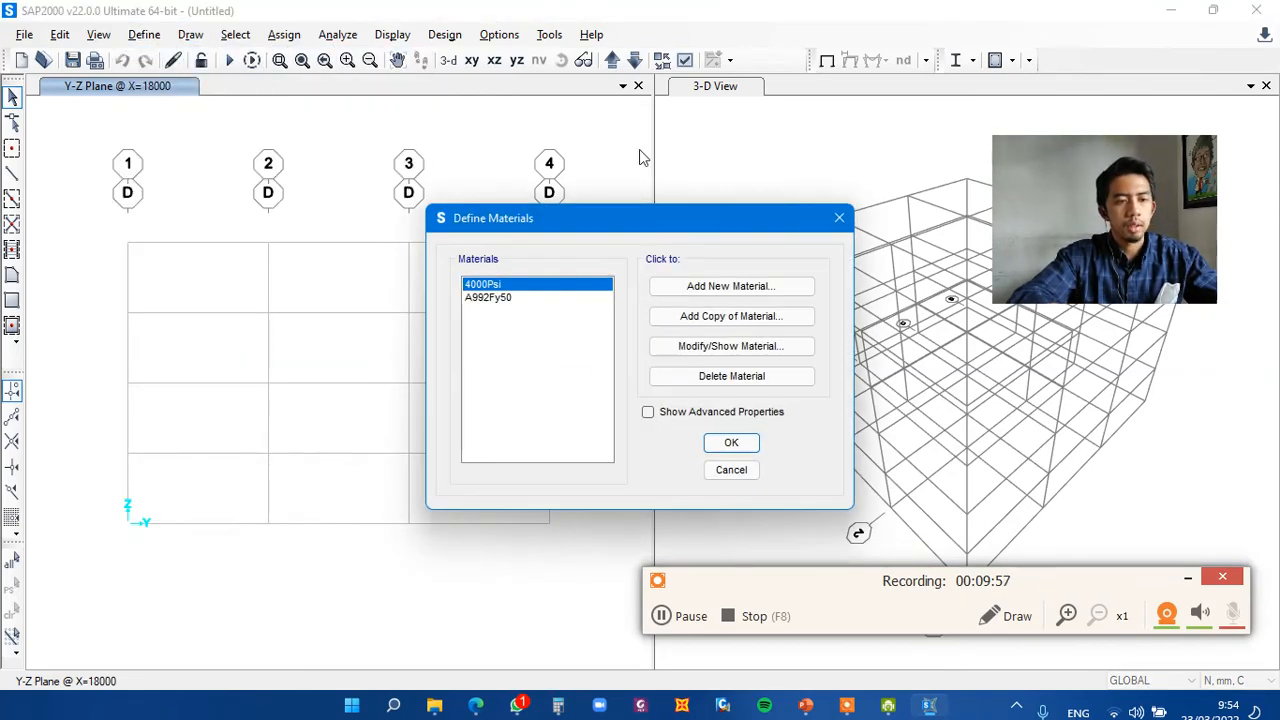
pyautogui.click(750, 287)
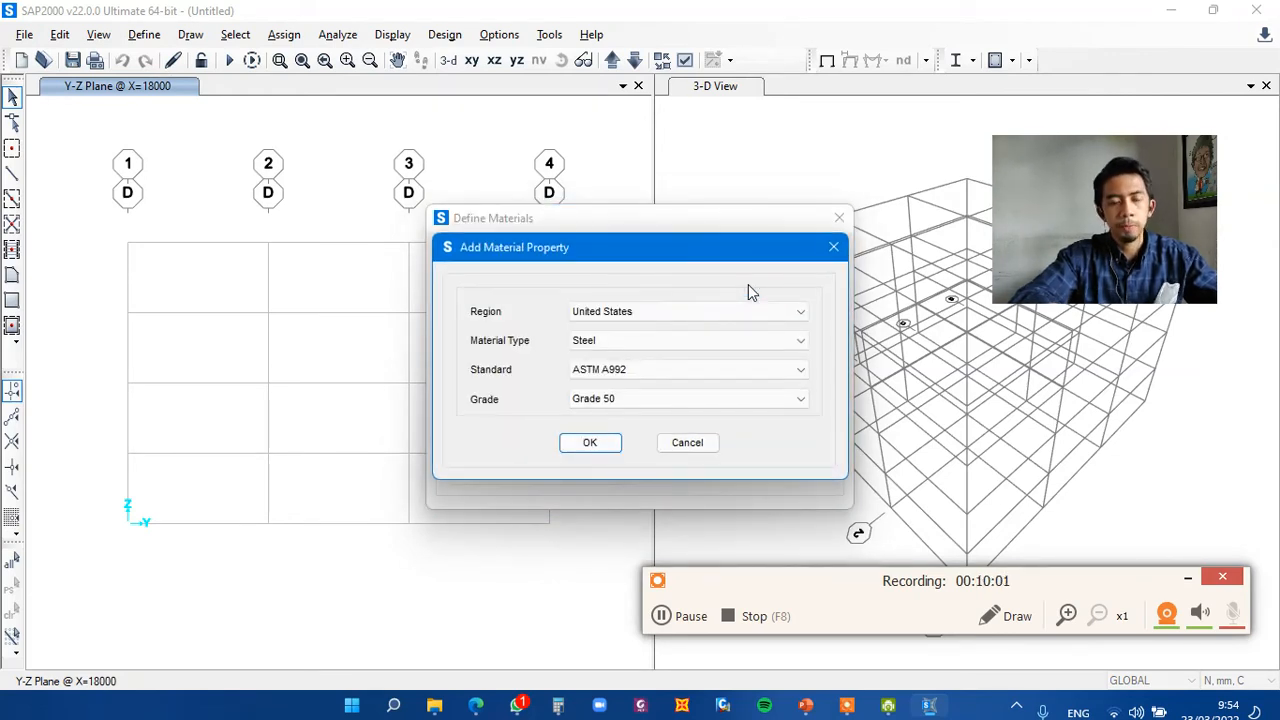
pyautogui.click(689, 345)
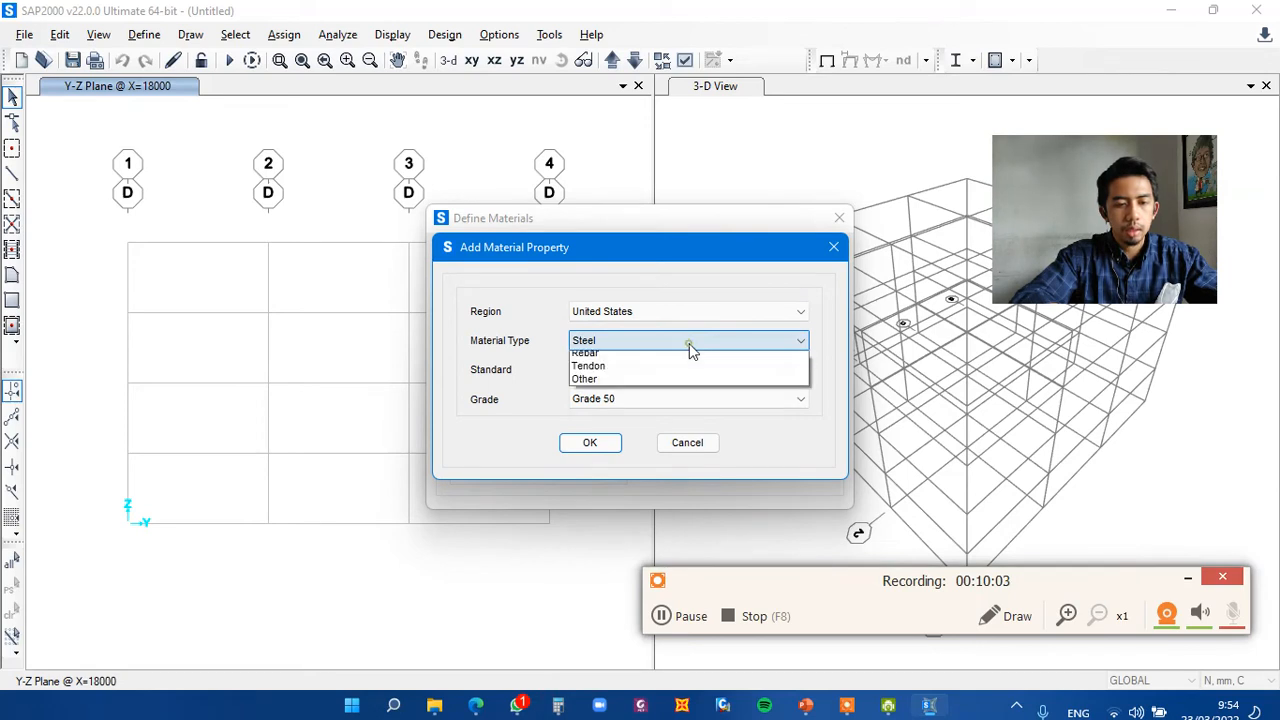
pyautogui.click(689, 343)
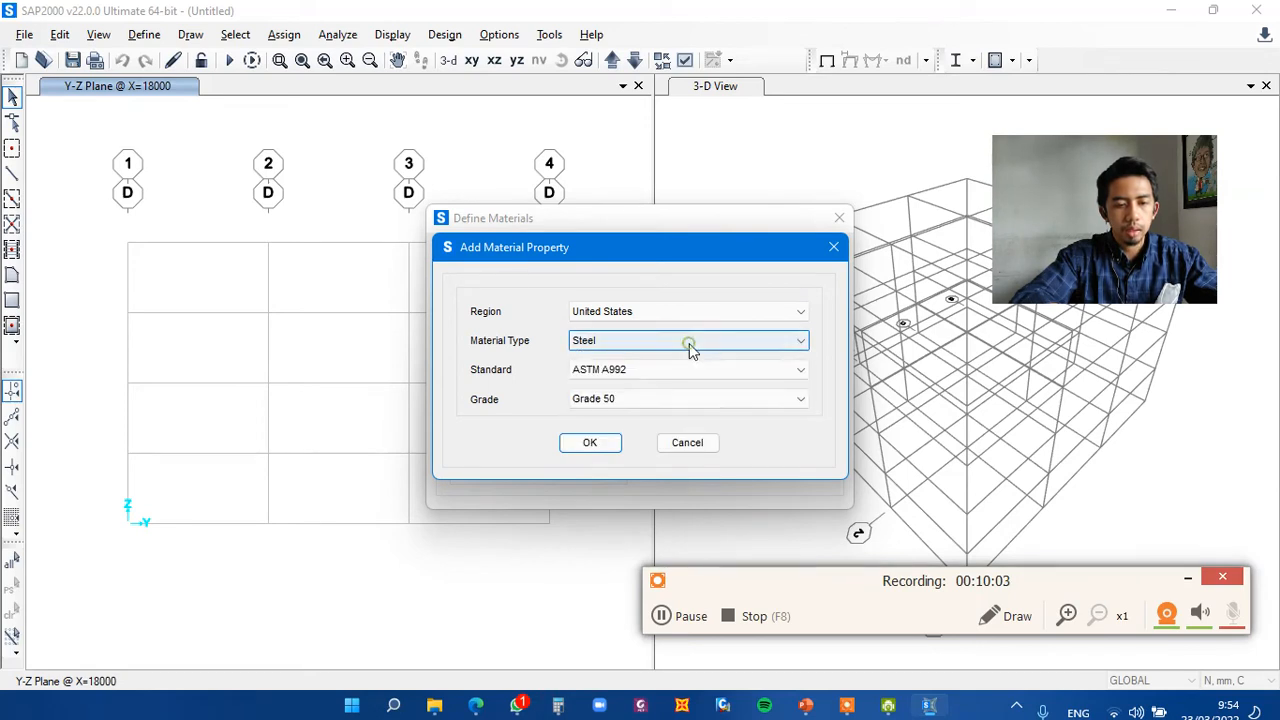
pyautogui.click(831, 248)
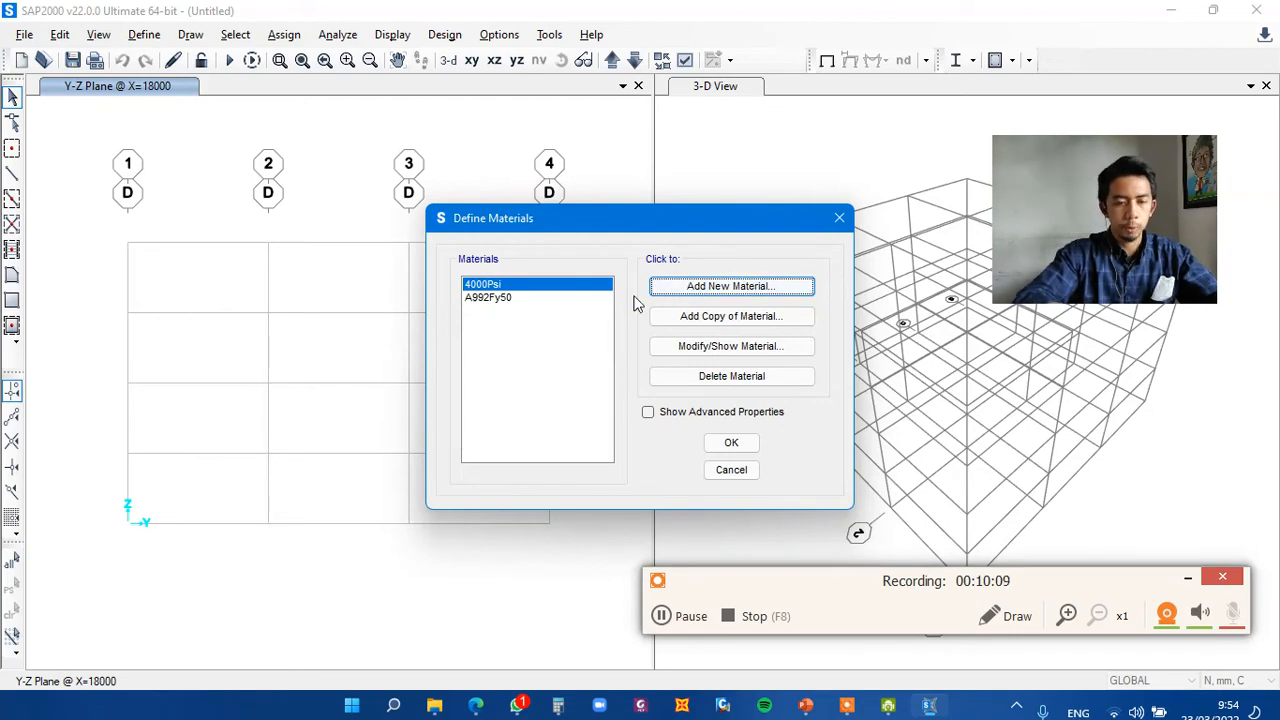
# - Start a new material with the material type Other
pyautogui.click(734, 287)
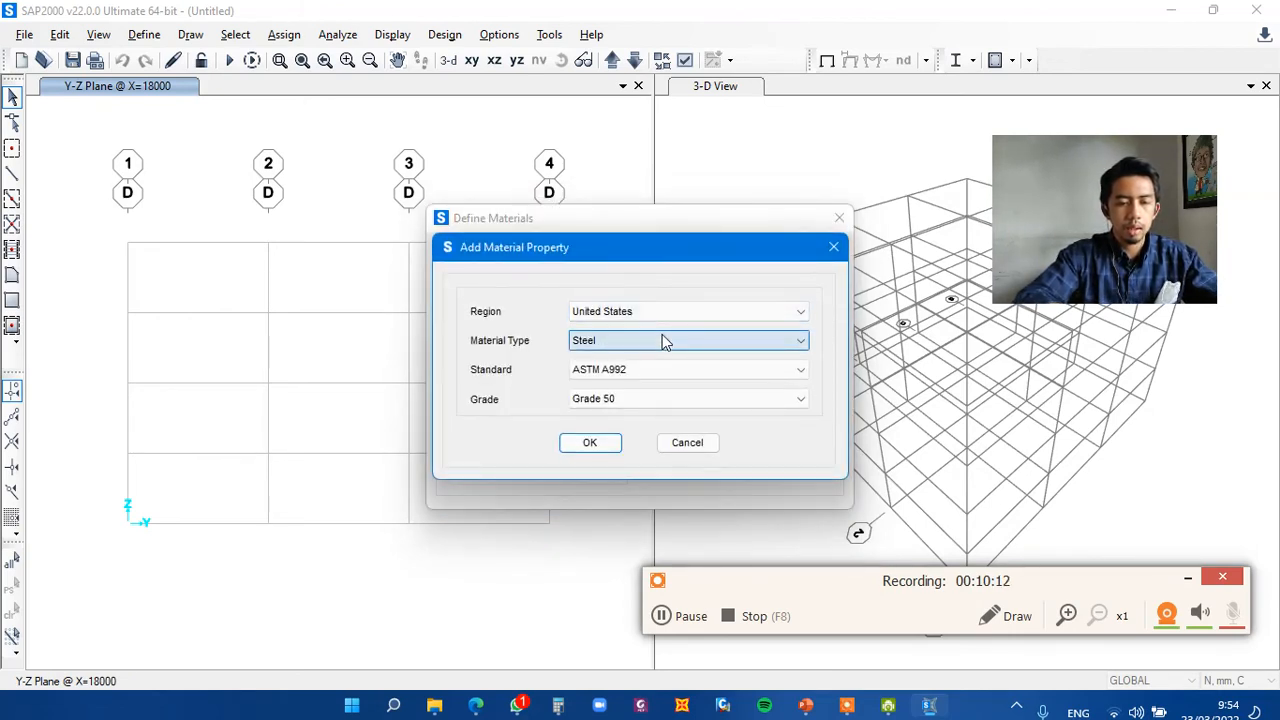
pyautogui.click(662, 340)
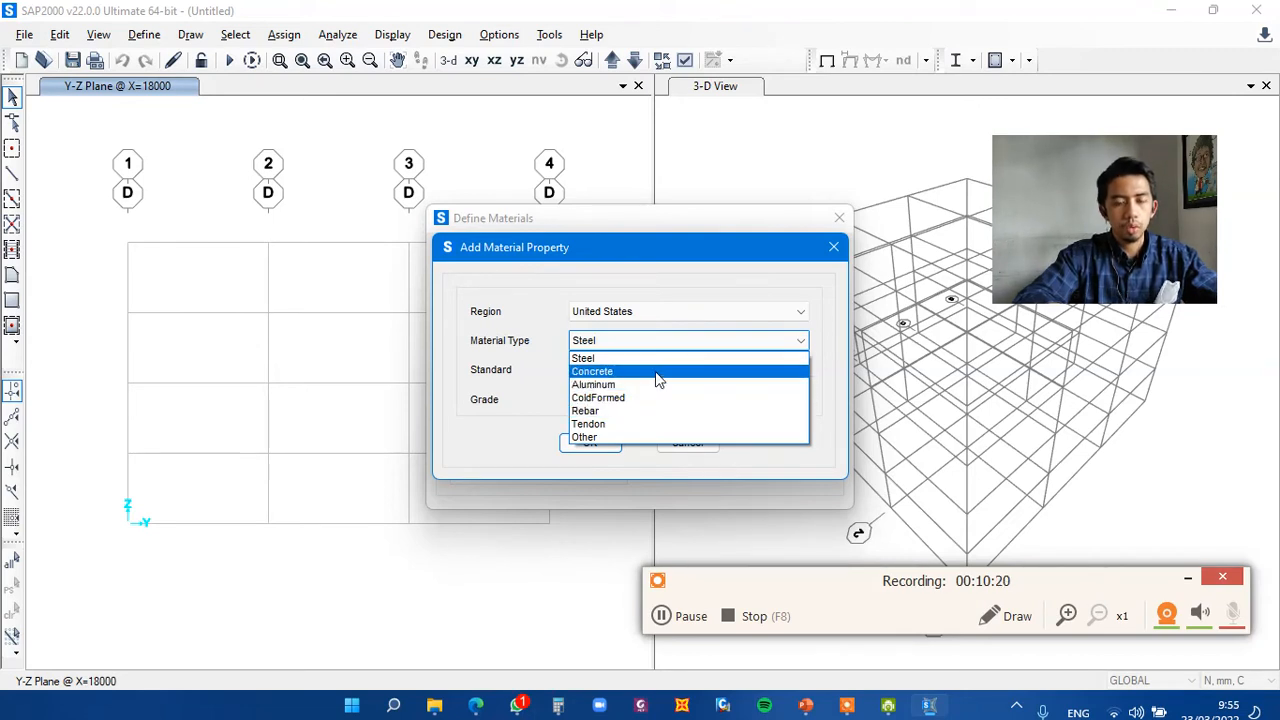
pyautogui.click(645, 438)
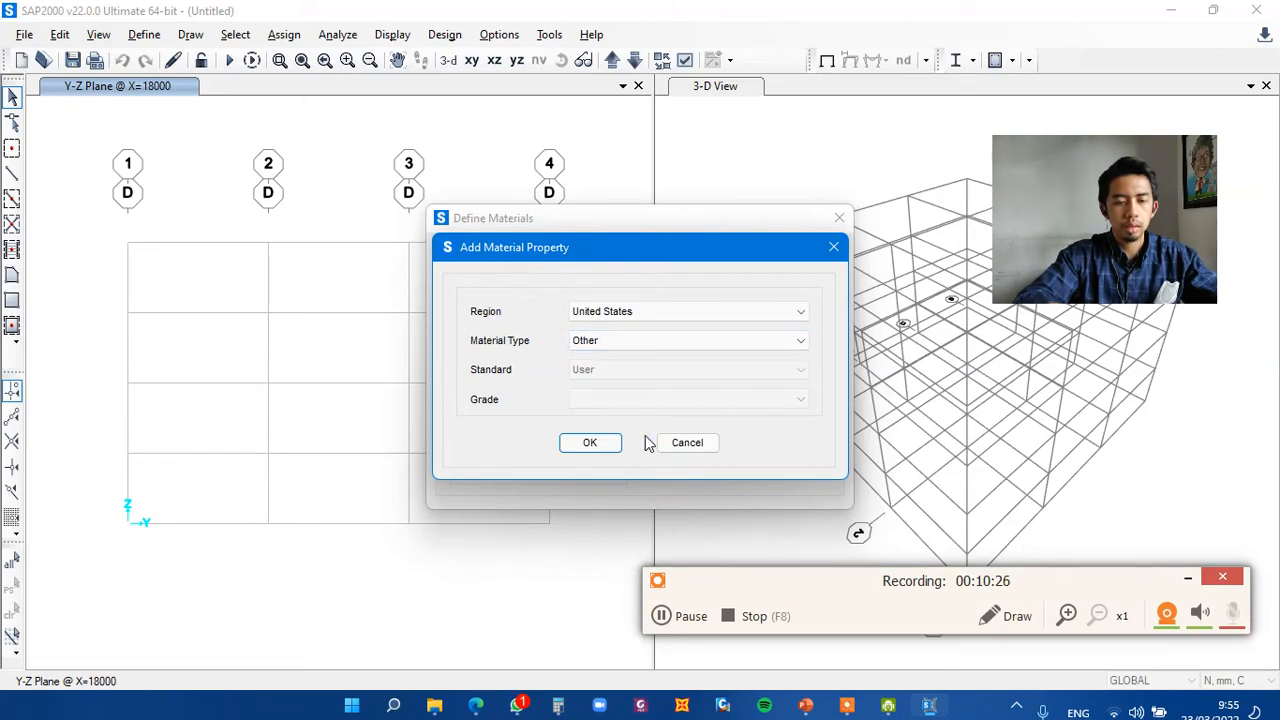
pyautogui.click(590, 443)
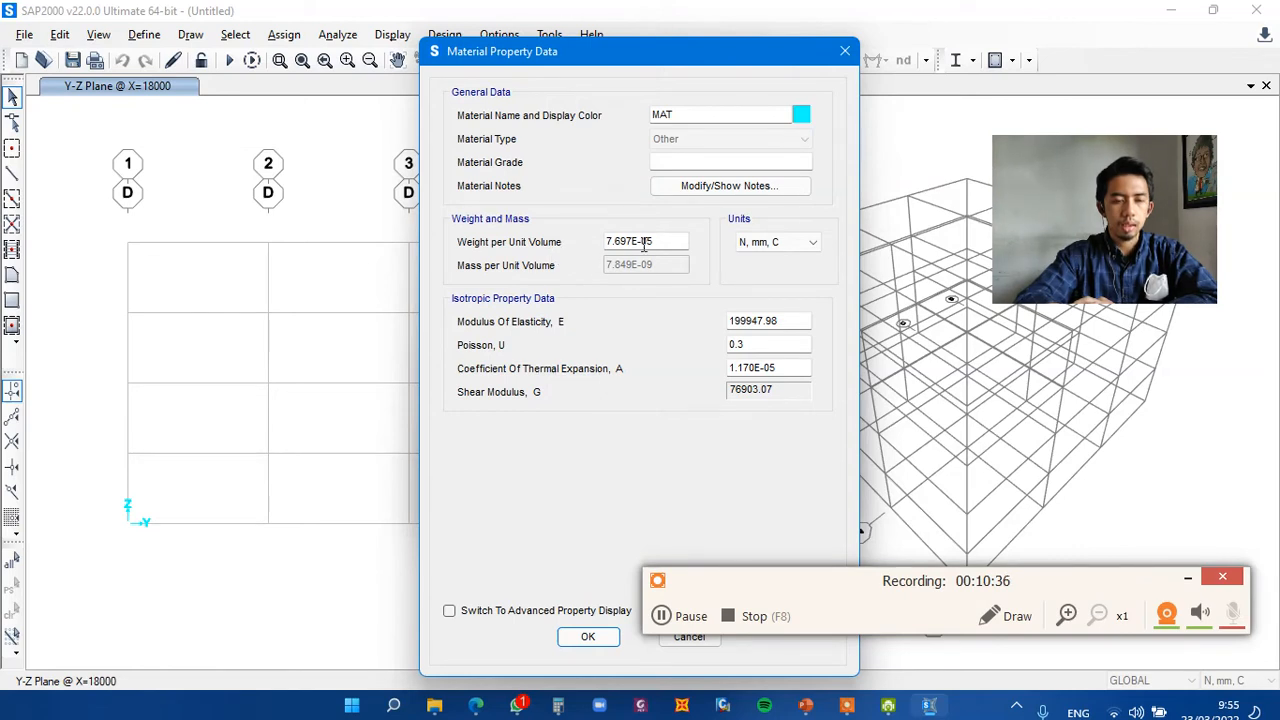
# - Examine the new material's units, weight per unit volume, modulus of elasticity and thermal expansion, and close the material definitions without adding it
pyautogui.click(774, 250)
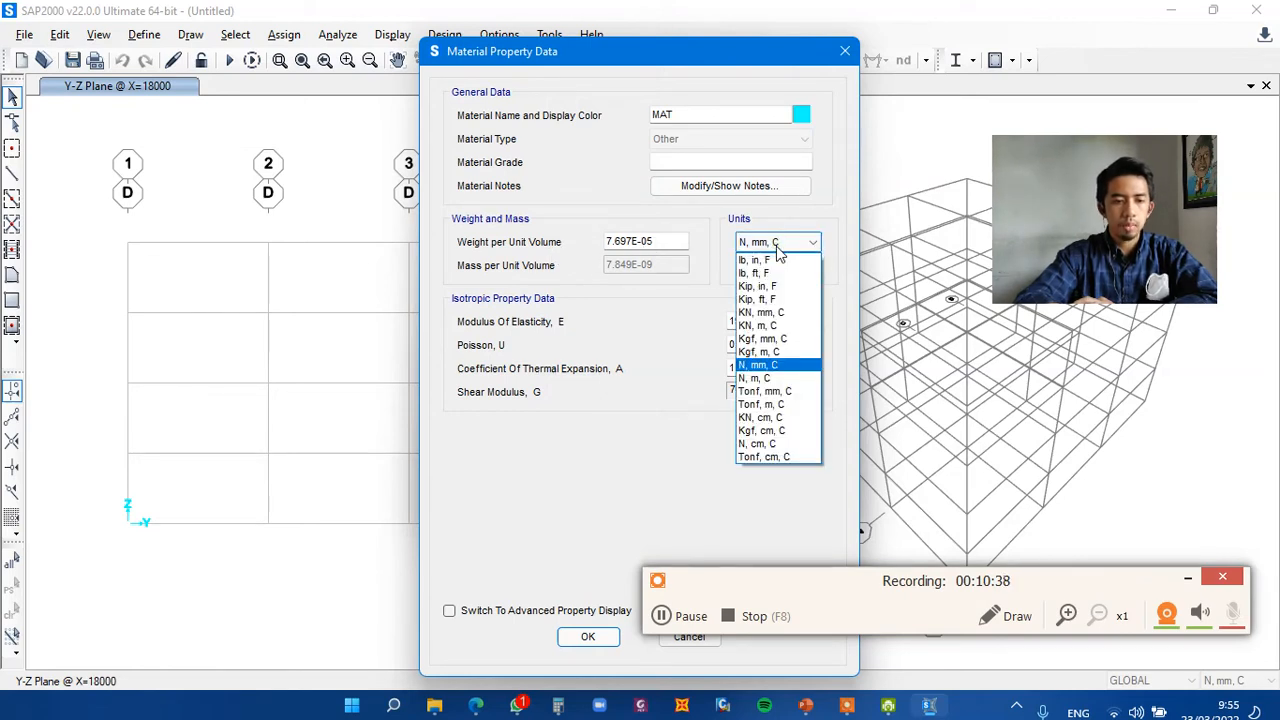
pyautogui.click(778, 256)
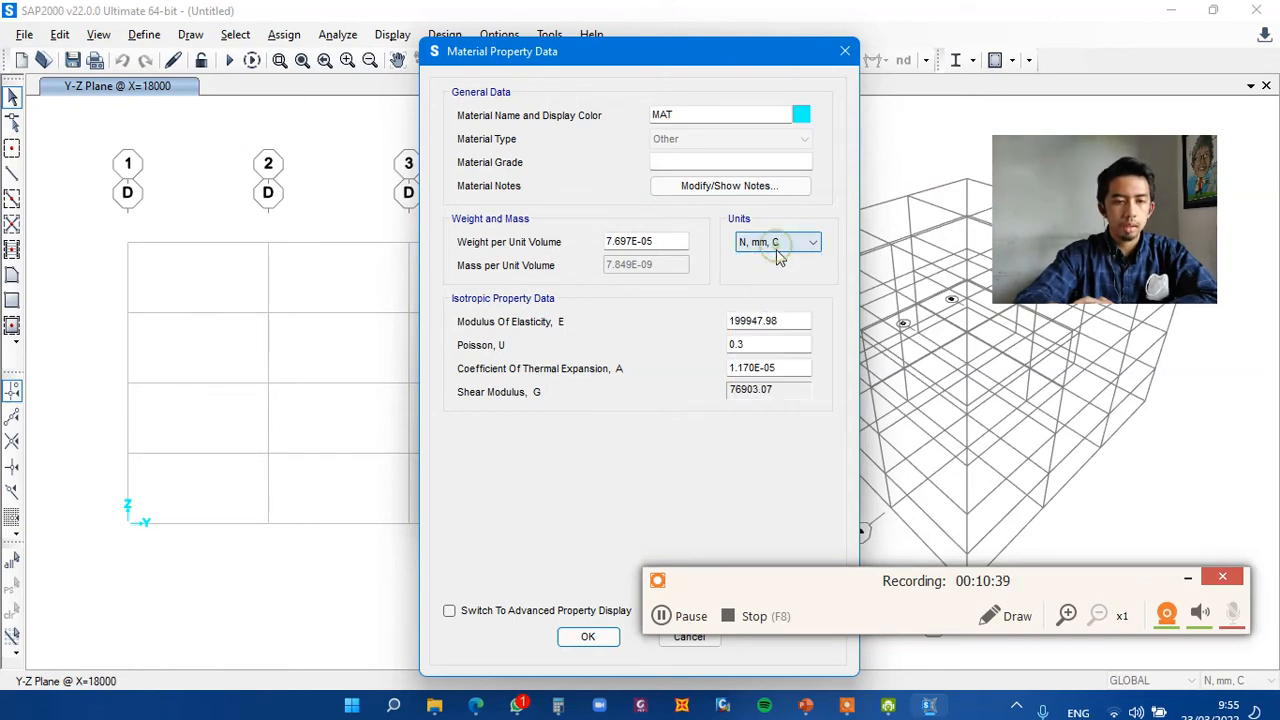
pyautogui.click(656, 241)
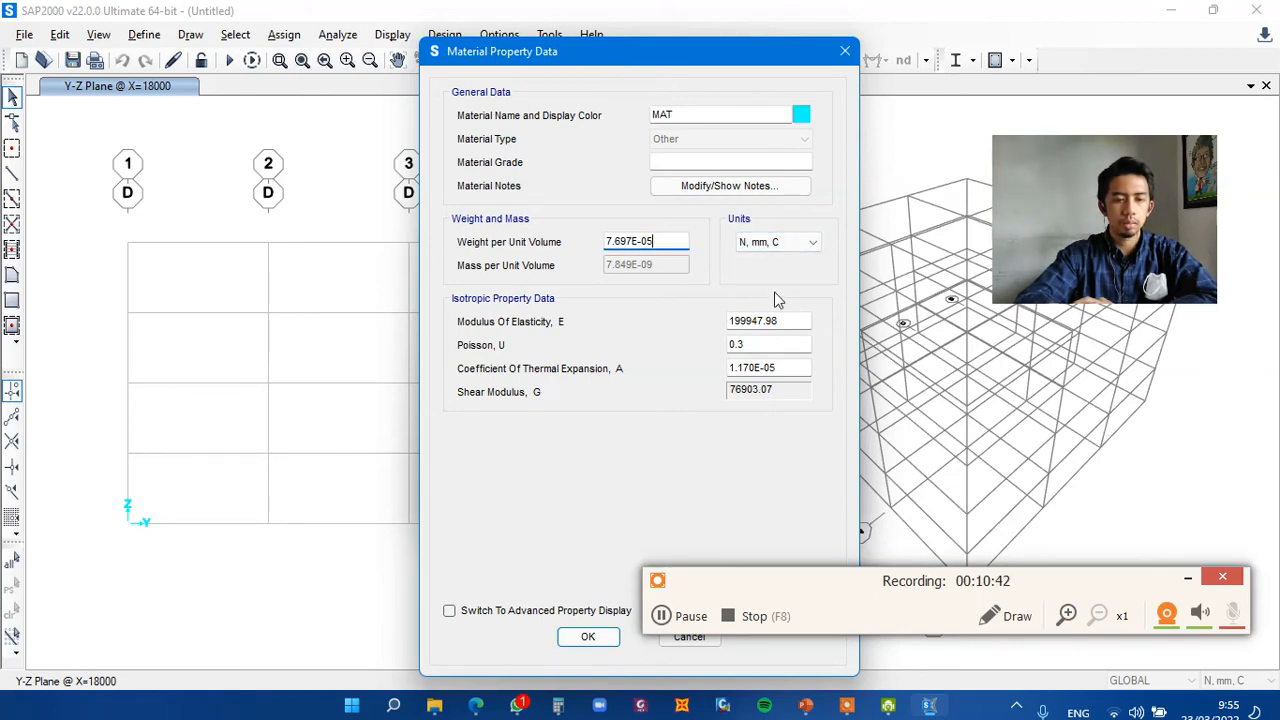
pyautogui.click(794, 320)
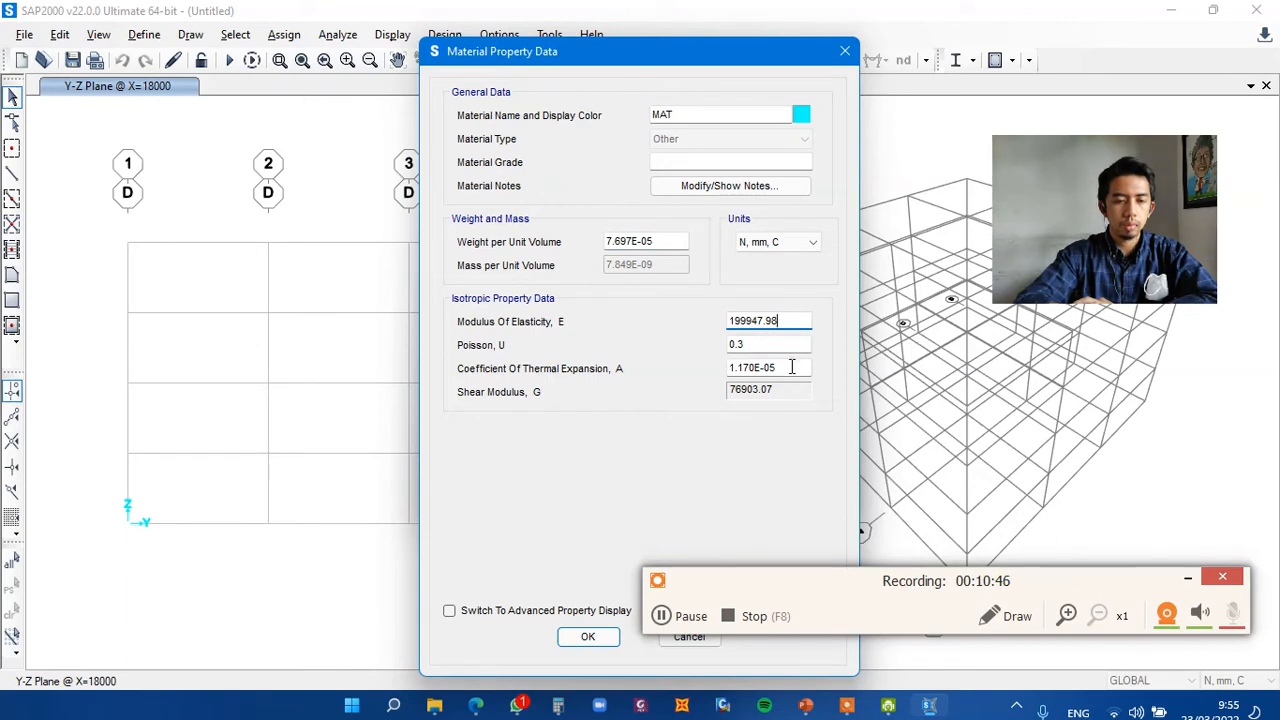
pyautogui.click(792, 367)
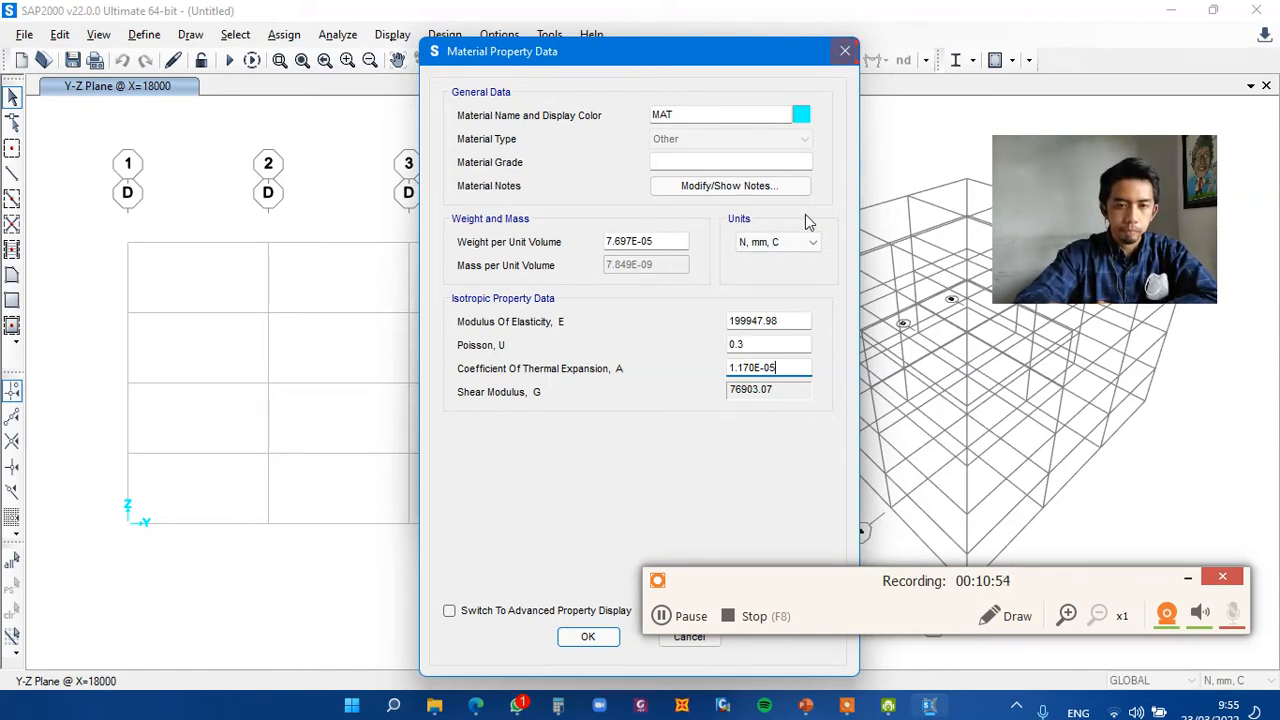
pyautogui.click(845, 52)
pyautogui.click(692, 446)
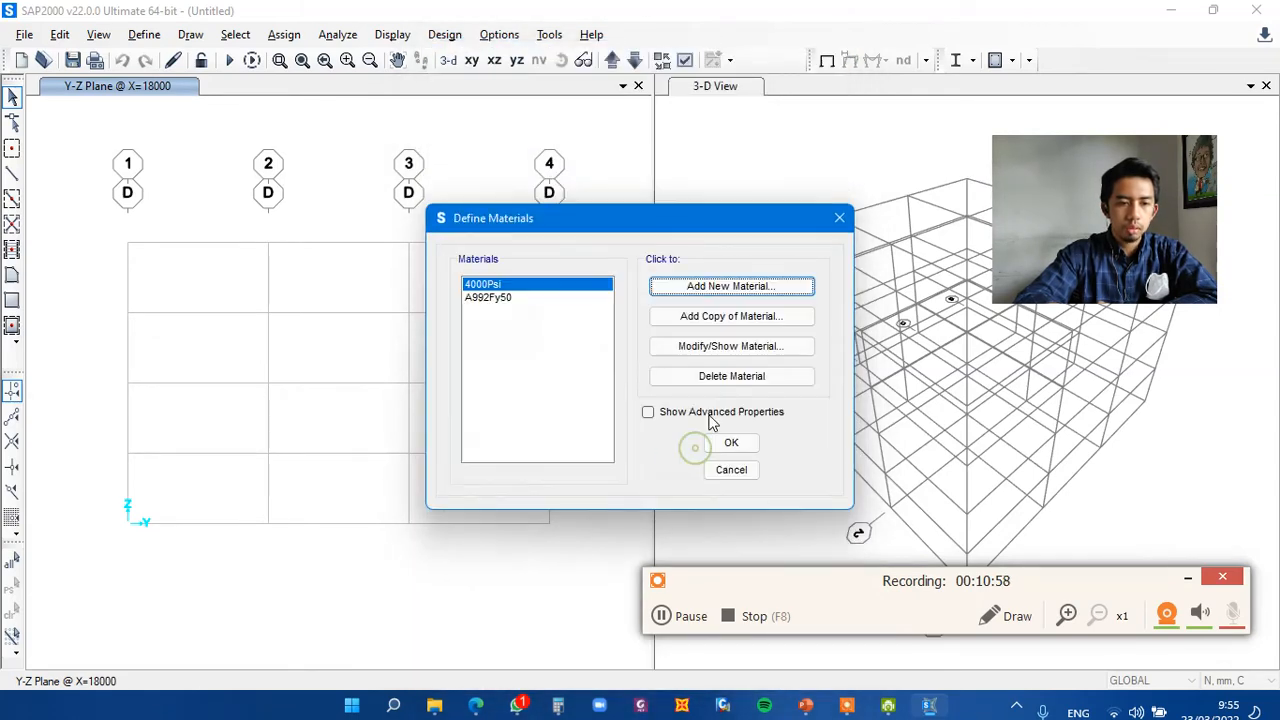
pyautogui.click(839, 217)
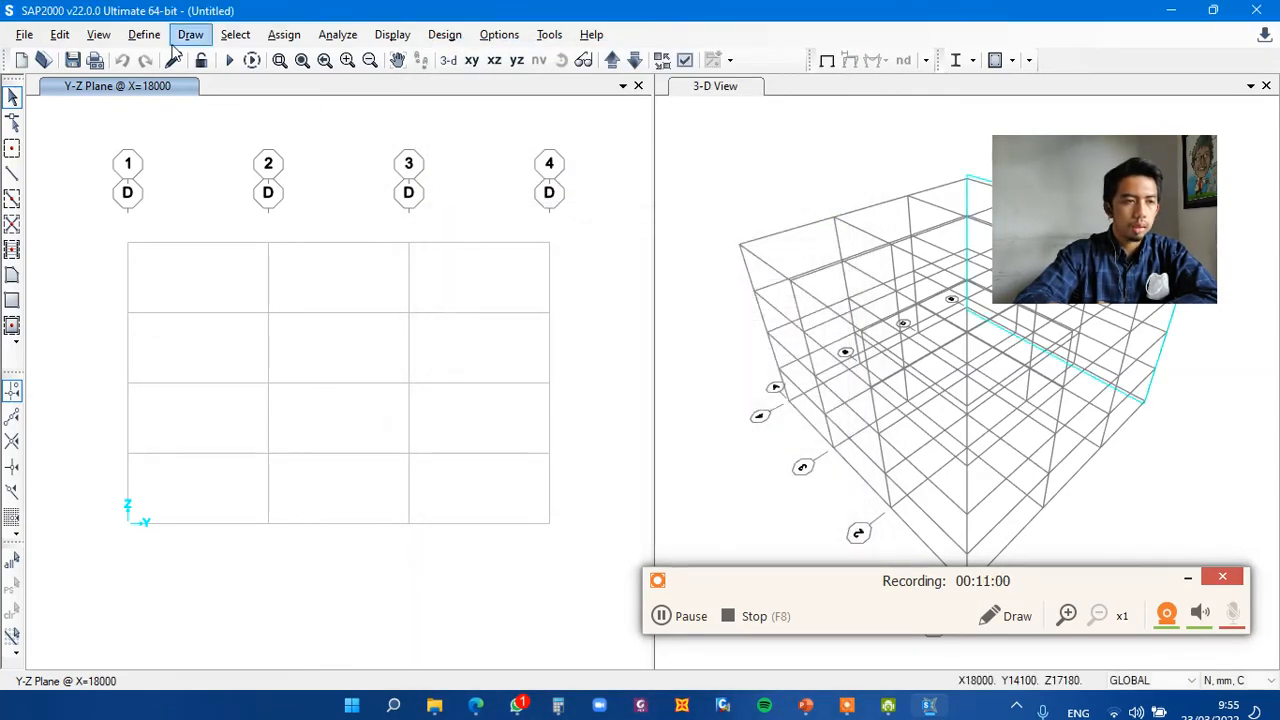
# - Minimize the recorder's control bar, open the frame section definitions and start adding a new frame section property
pyautogui.click(147, 36)
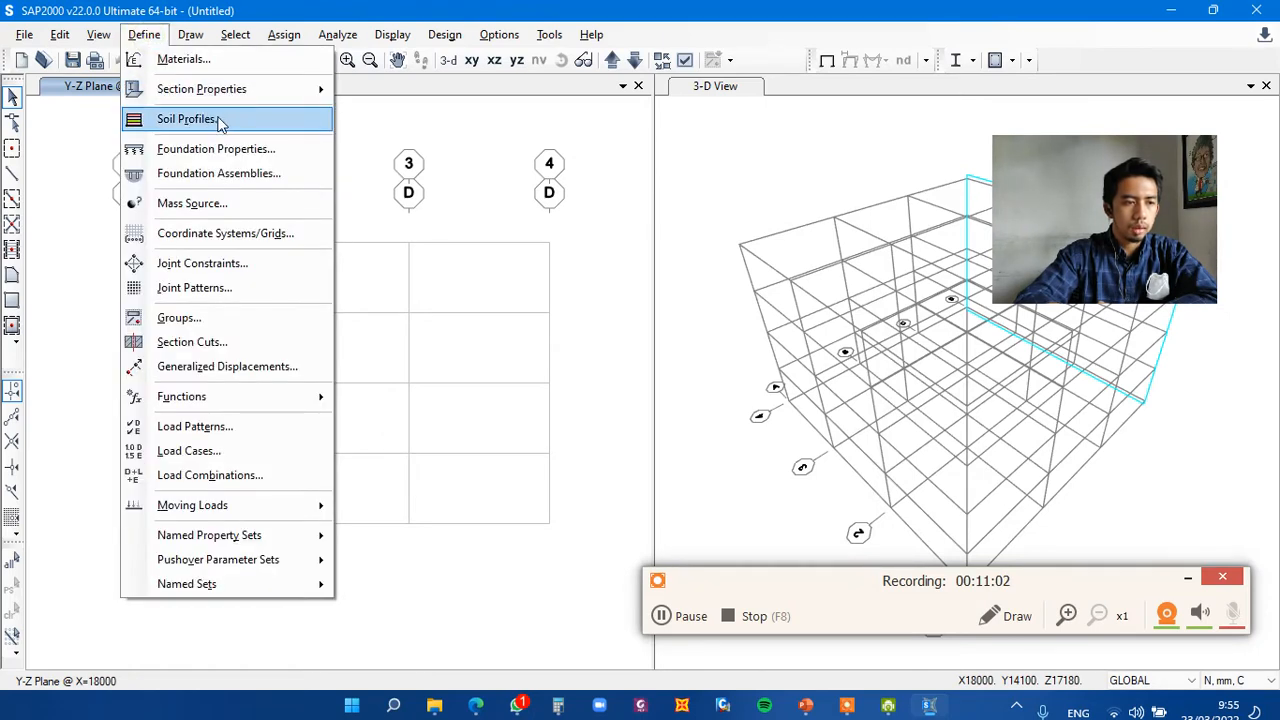
pyautogui.moveTo(251, 97)
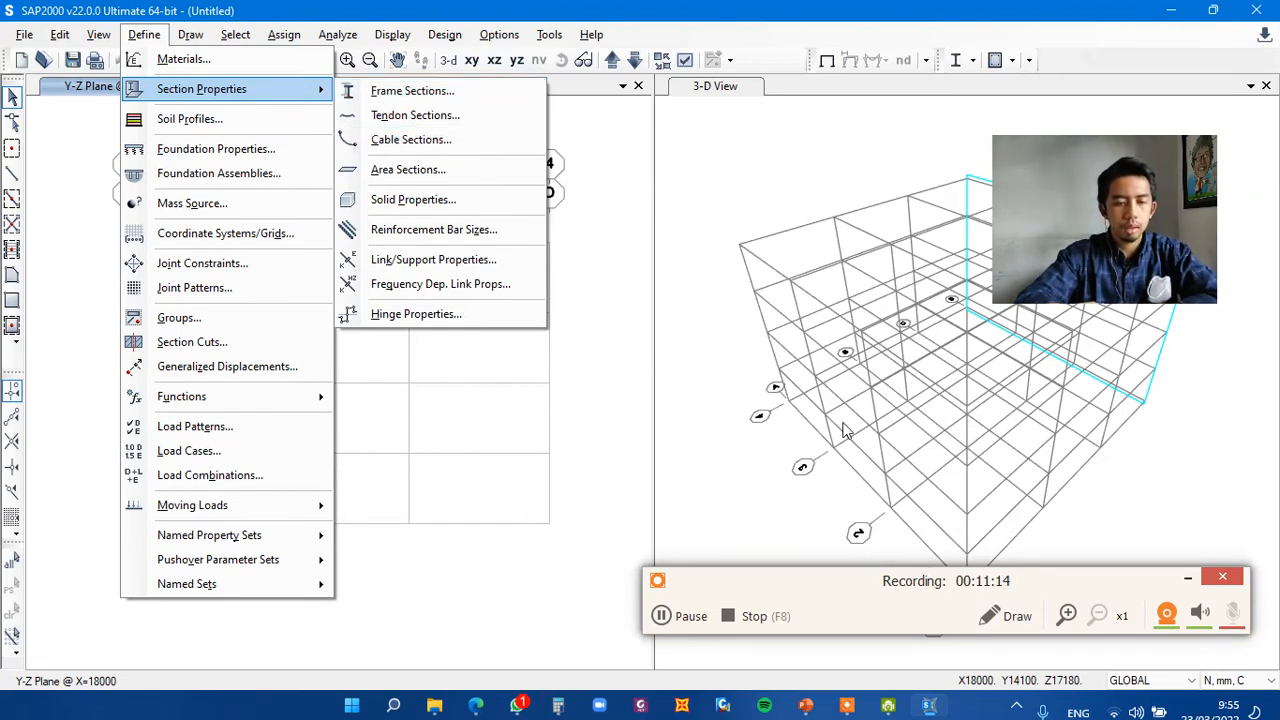
pyautogui.click(1183, 585)
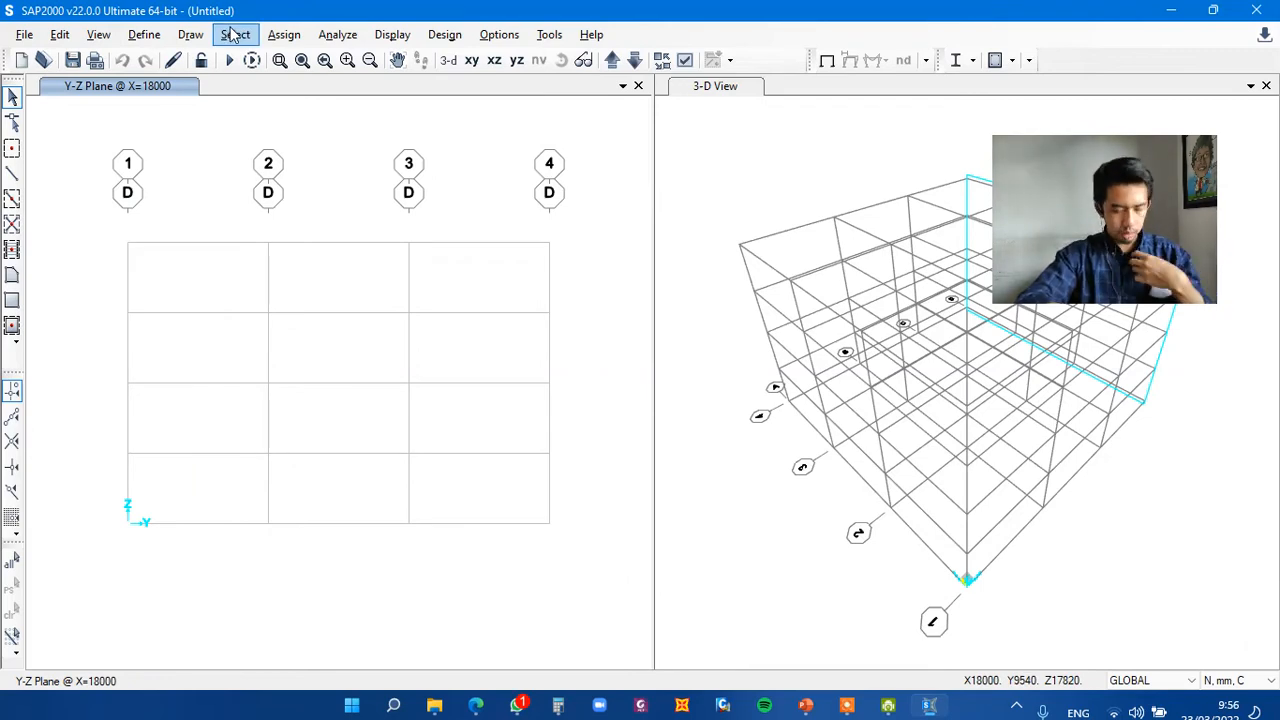
pyautogui.click(144, 36)
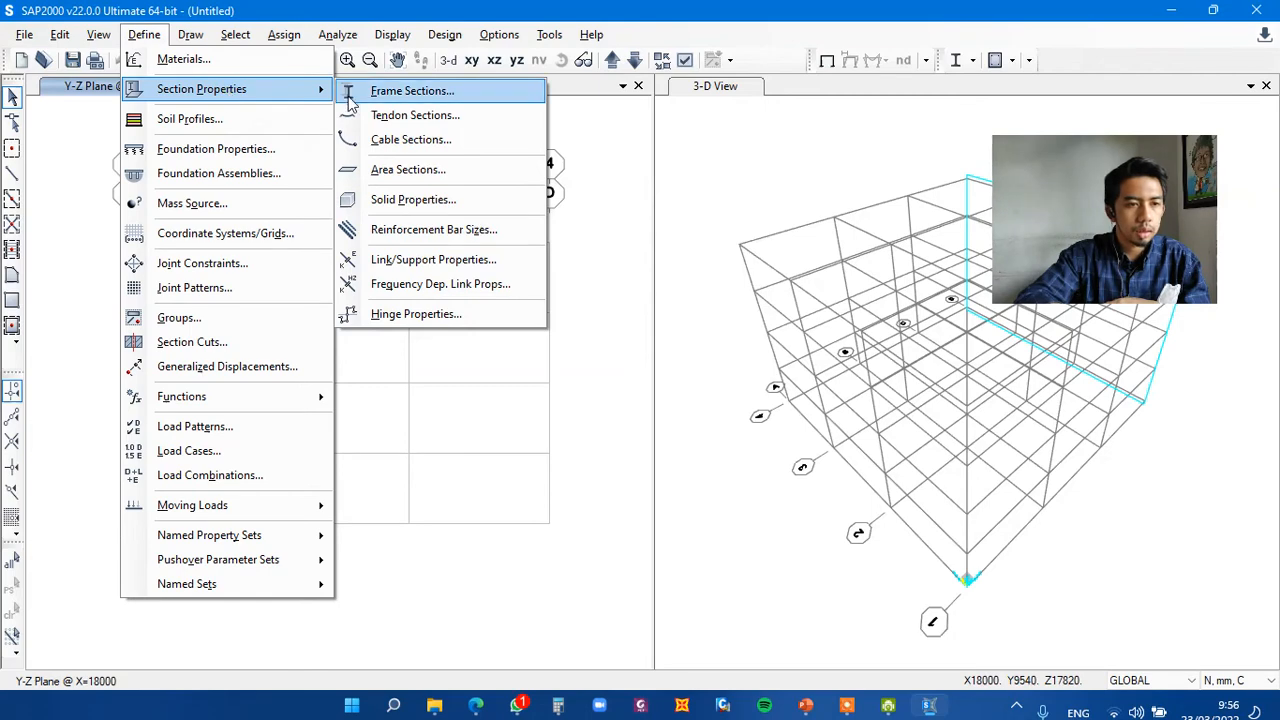
pyautogui.click(475, 96)
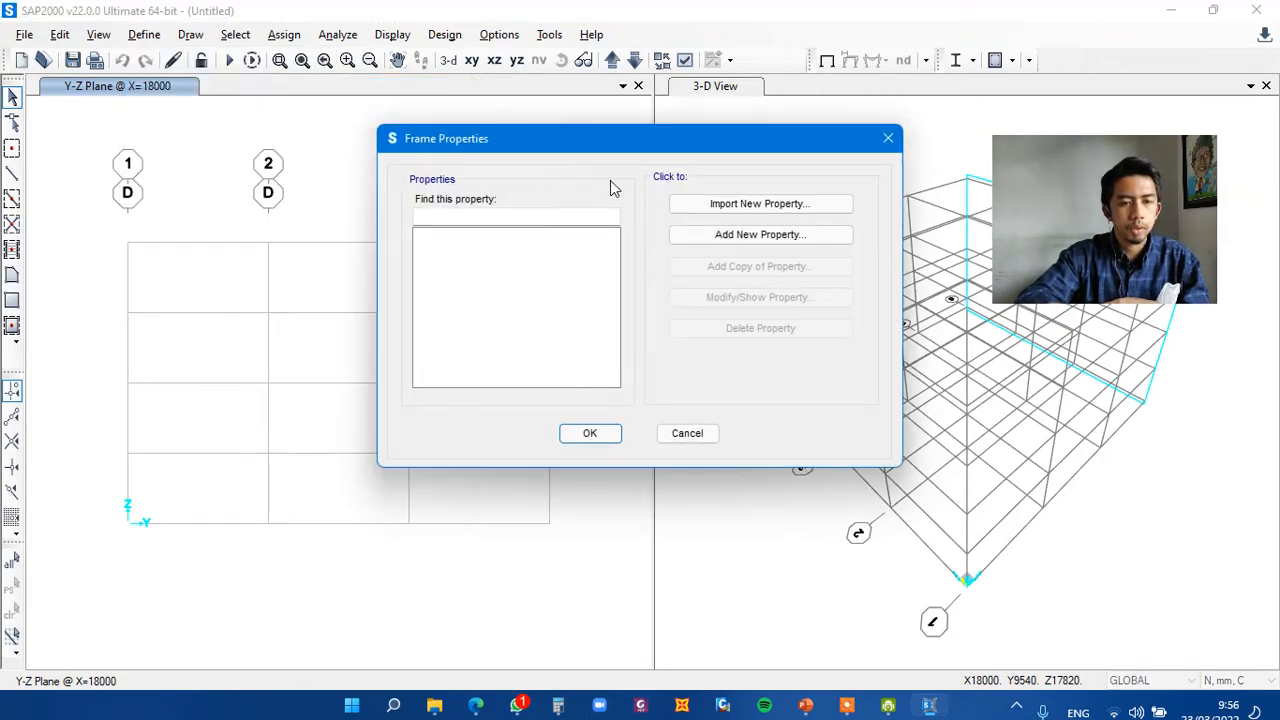
pyautogui.click(710, 235)
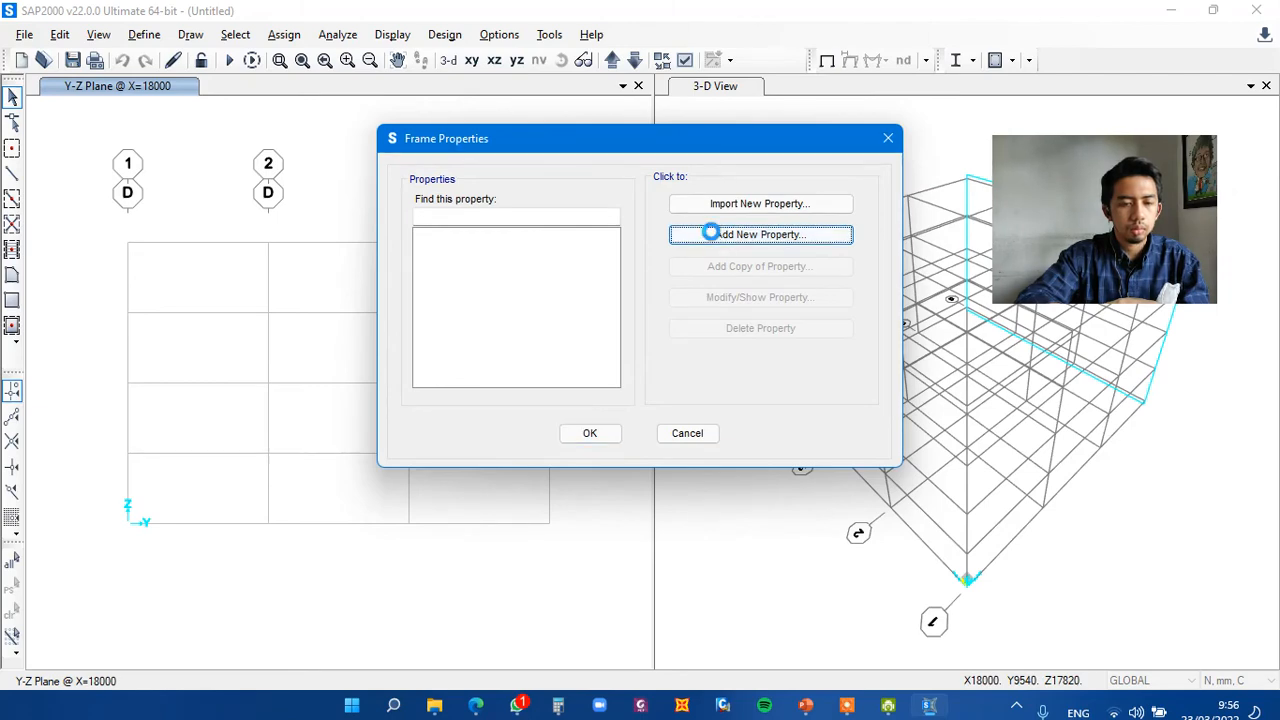
# - View the section shapes offered for the Concrete and Cold Formed property types, and return the type to Steel
pyautogui.click(722, 172)
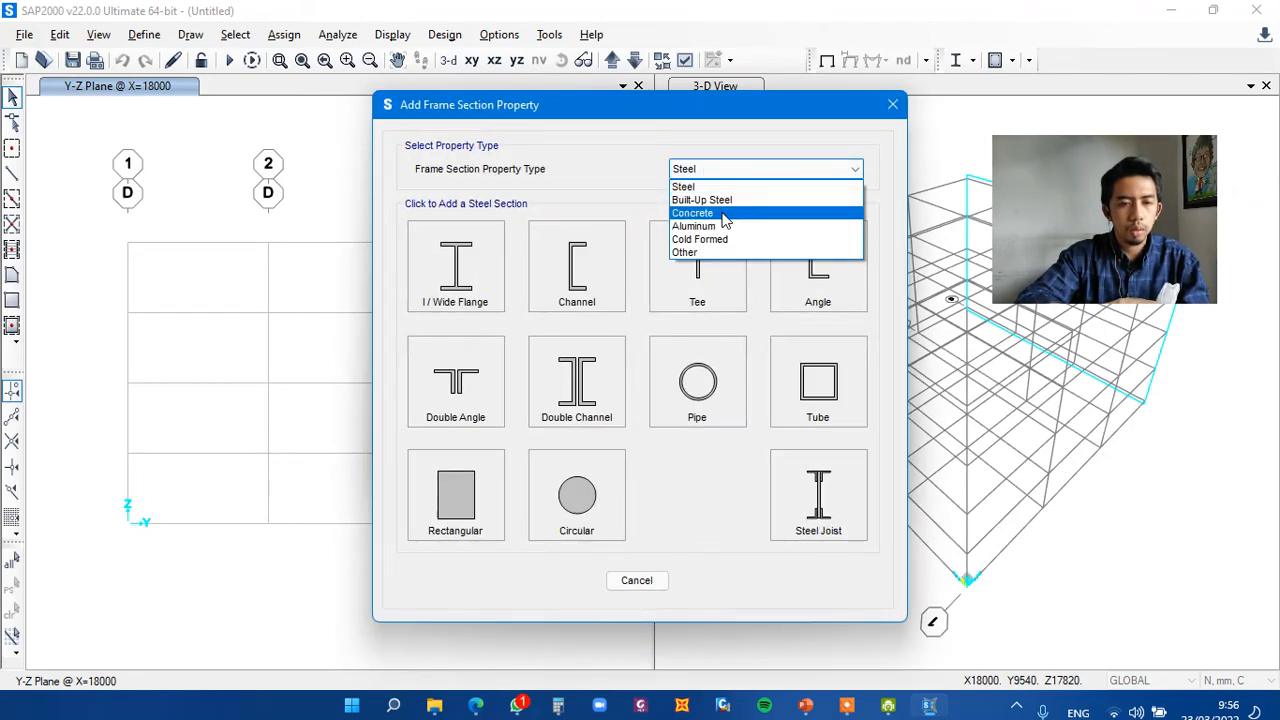
pyautogui.click(720, 213)
pyautogui.click(744, 172)
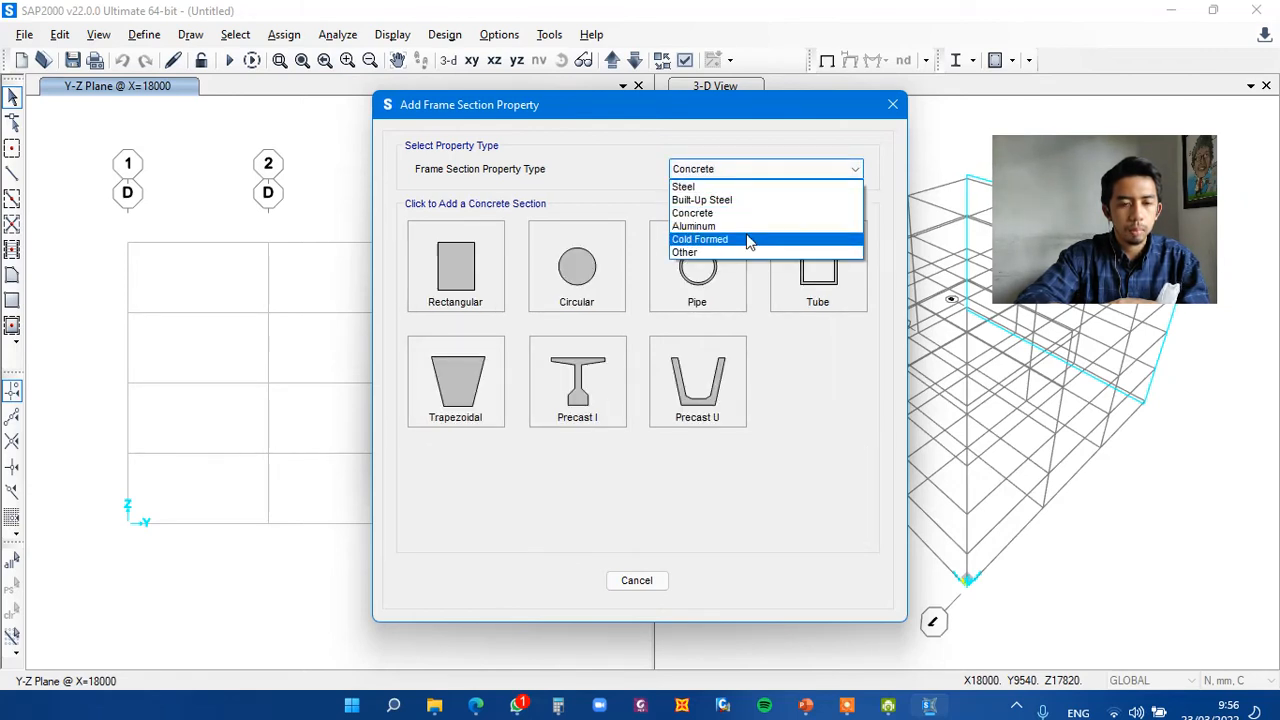
pyautogui.click(747, 240)
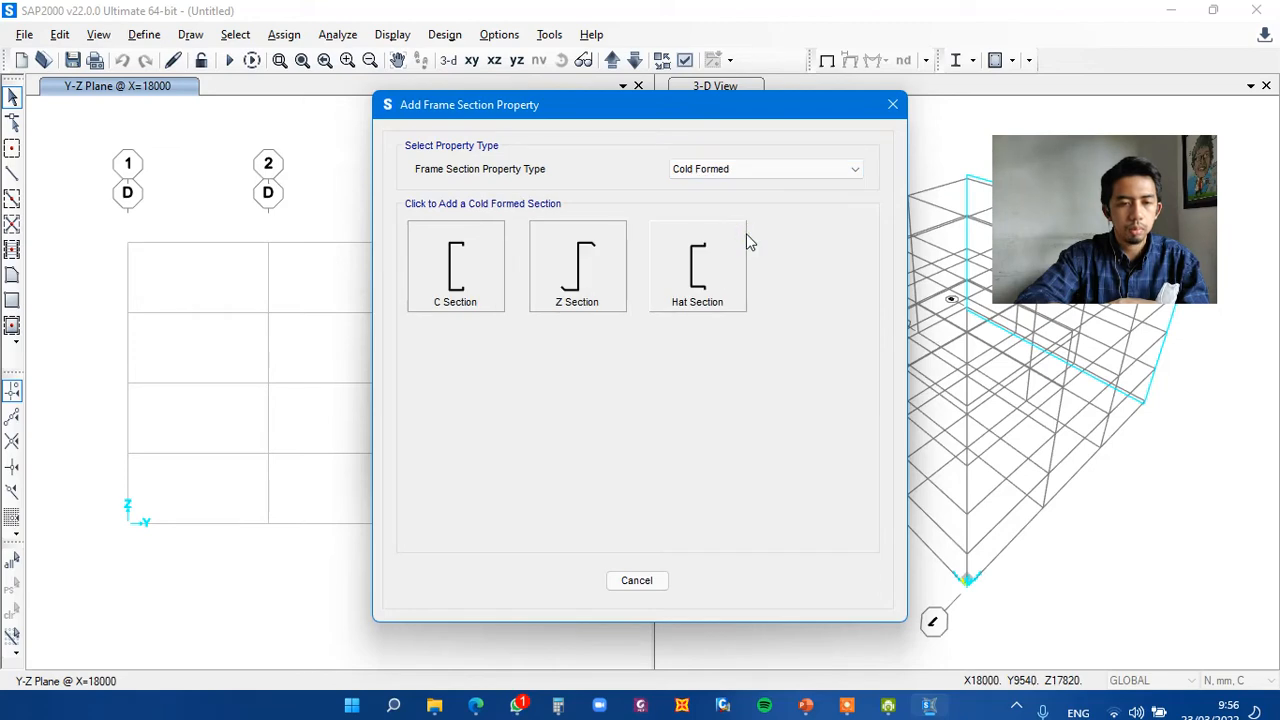
pyautogui.click(748, 174)
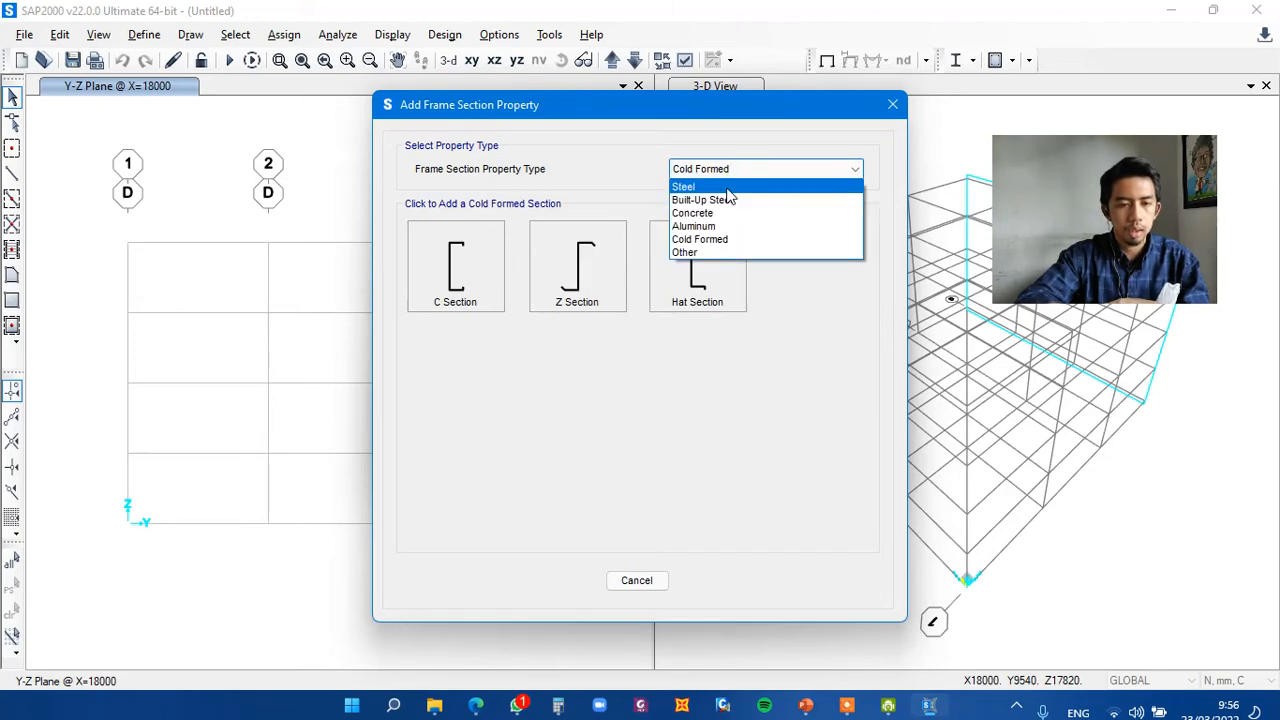
pyautogui.click(727, 190)
# - Open a new steel I/Wide Flange section to examine its dimension fields, and cancel out of the frame section definitions
pyautogui.click(480, 277)
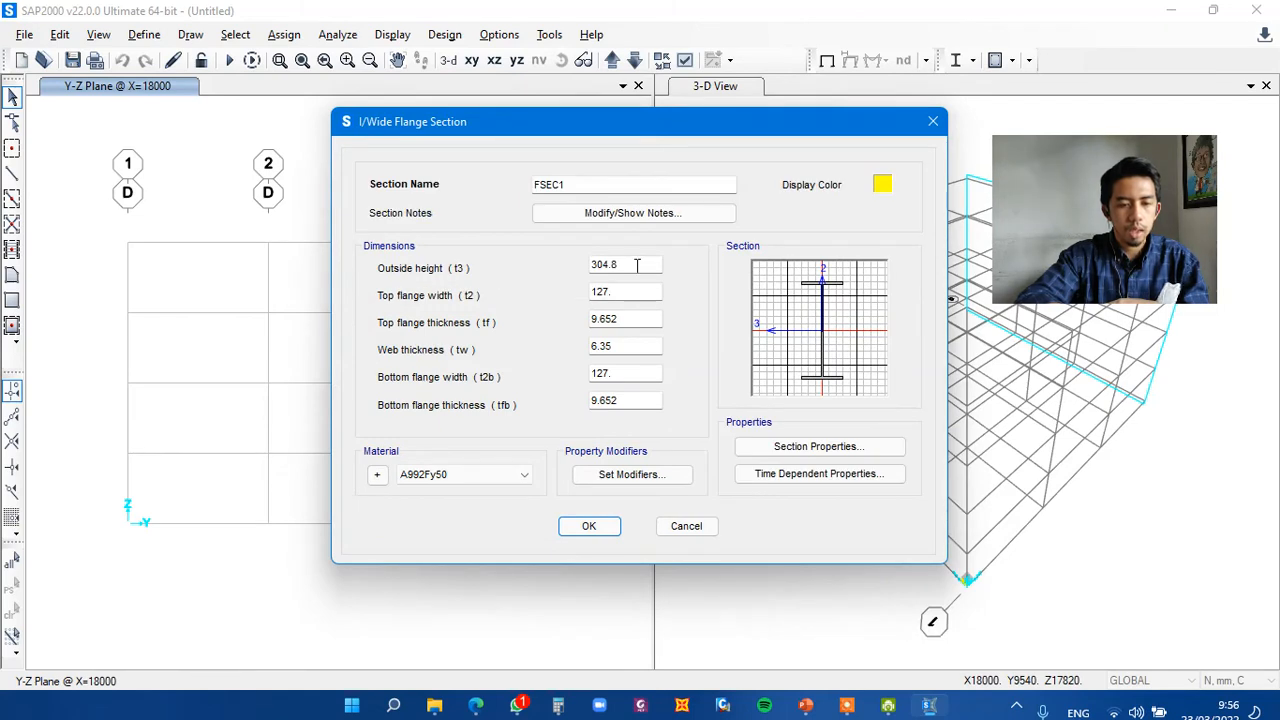
pyautogui.click(635, 265)
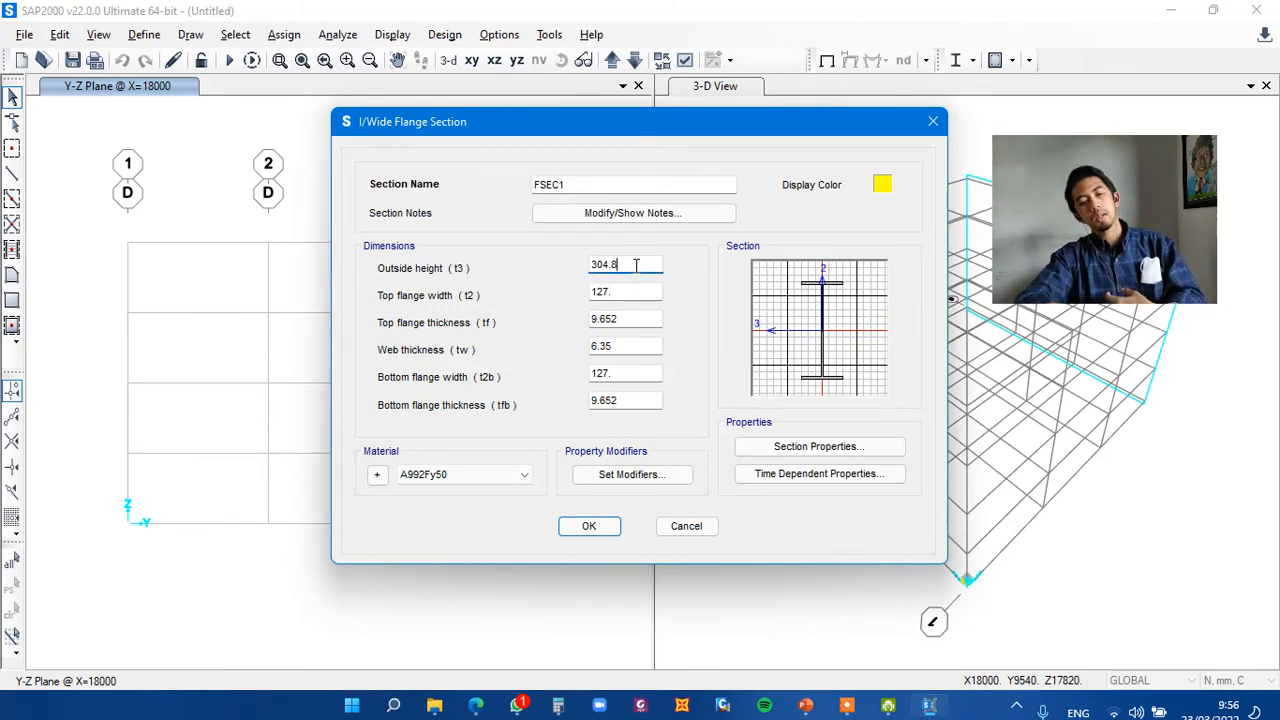
pyautogui.click(690, 526)
pyautogui.click(687, 433)
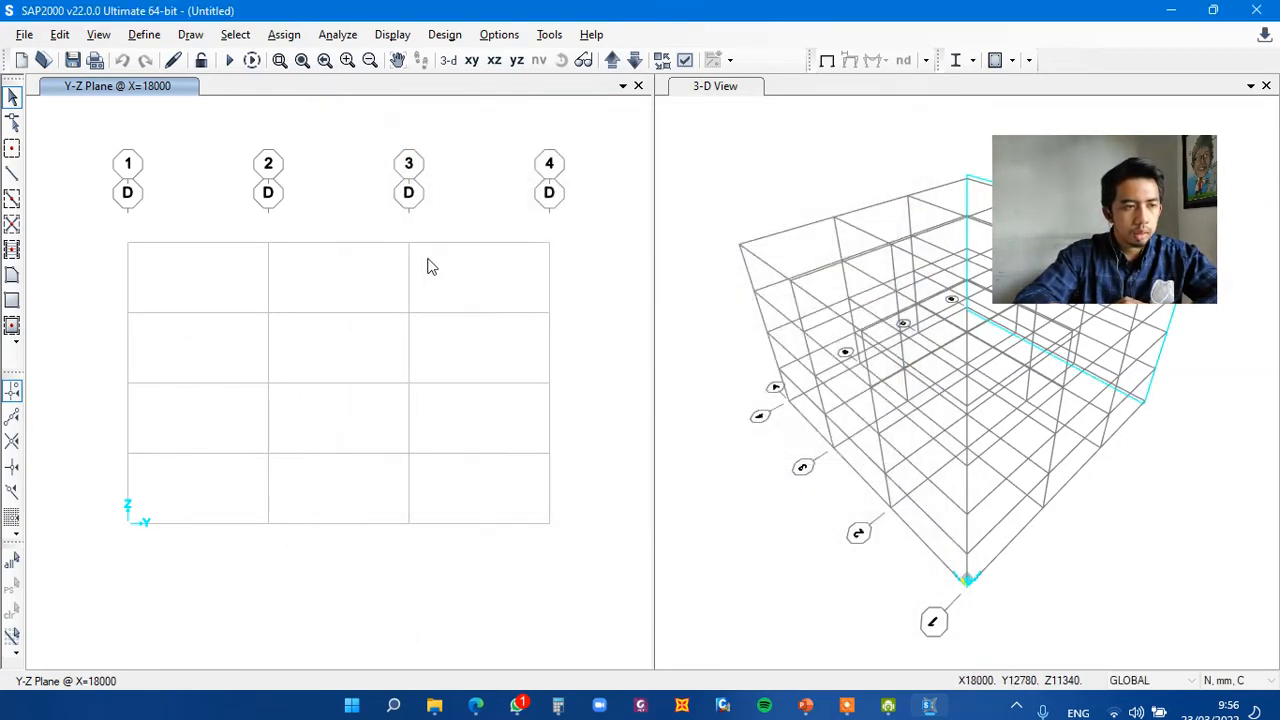
# - Open the area section definitions and start a new section of type Plane
pyautogui.click(144, 34)
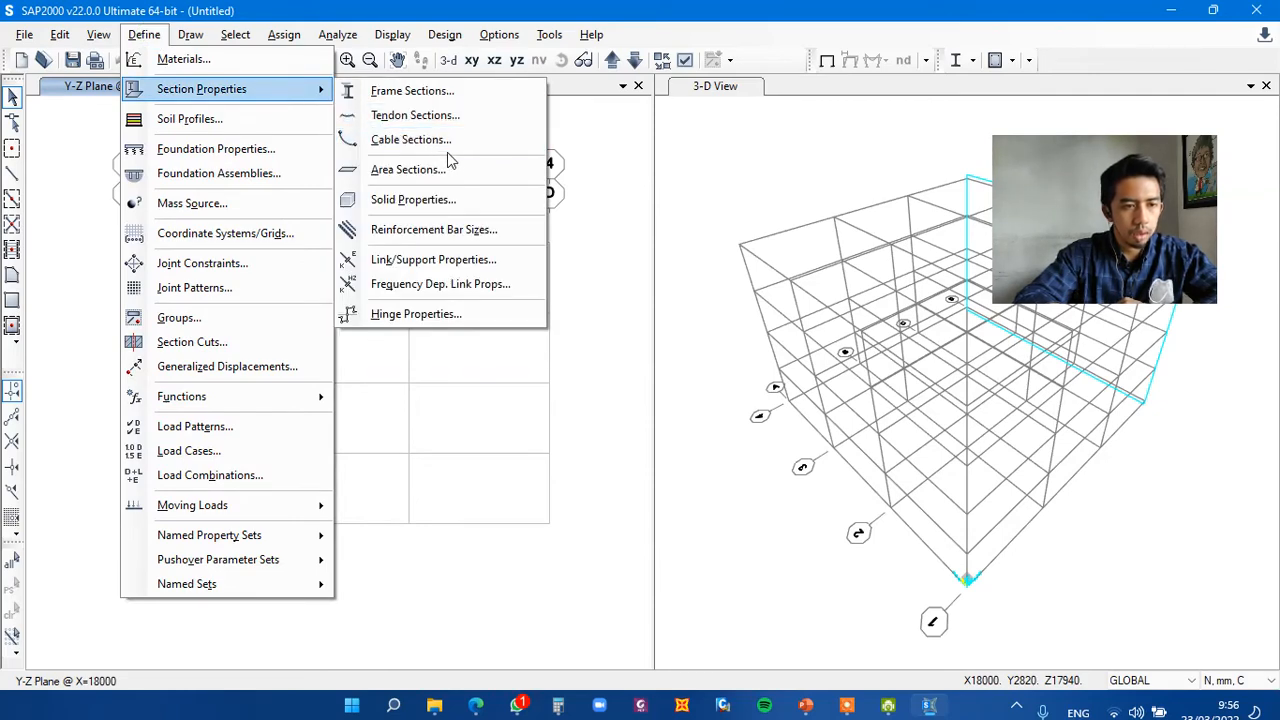
pyautogui.click(463, 182)
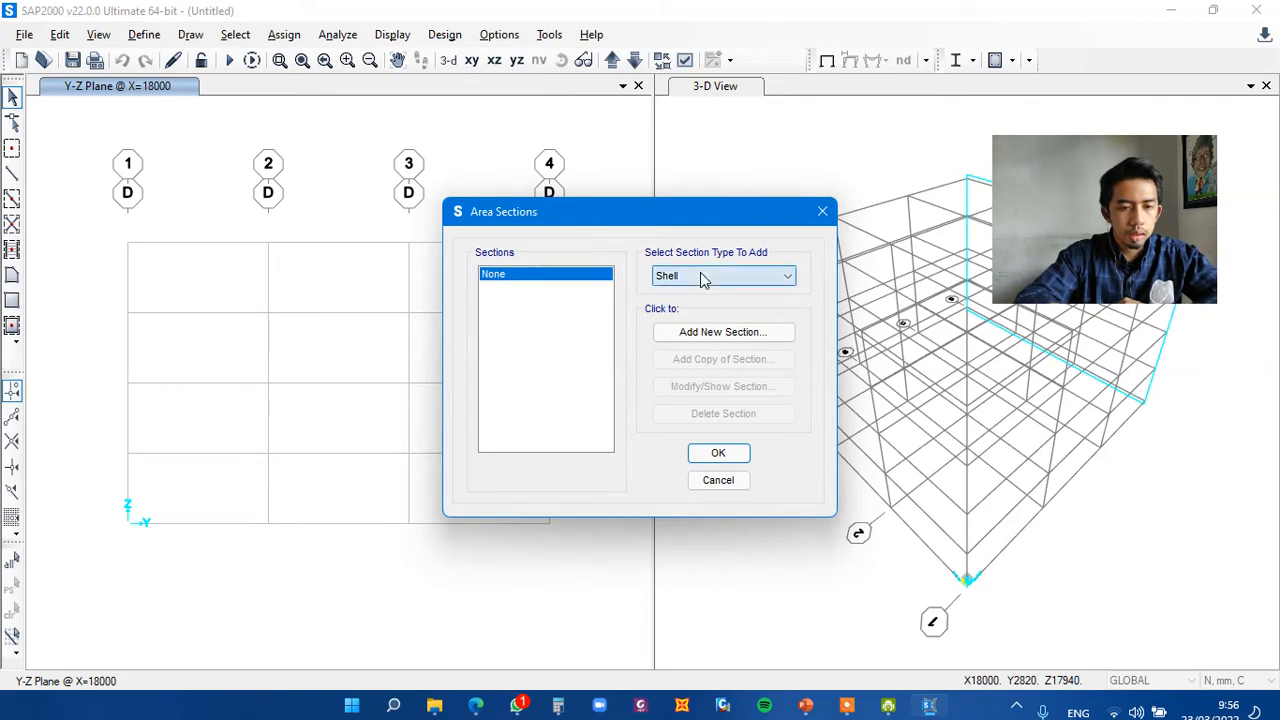
pyautogui.click(702, 278)
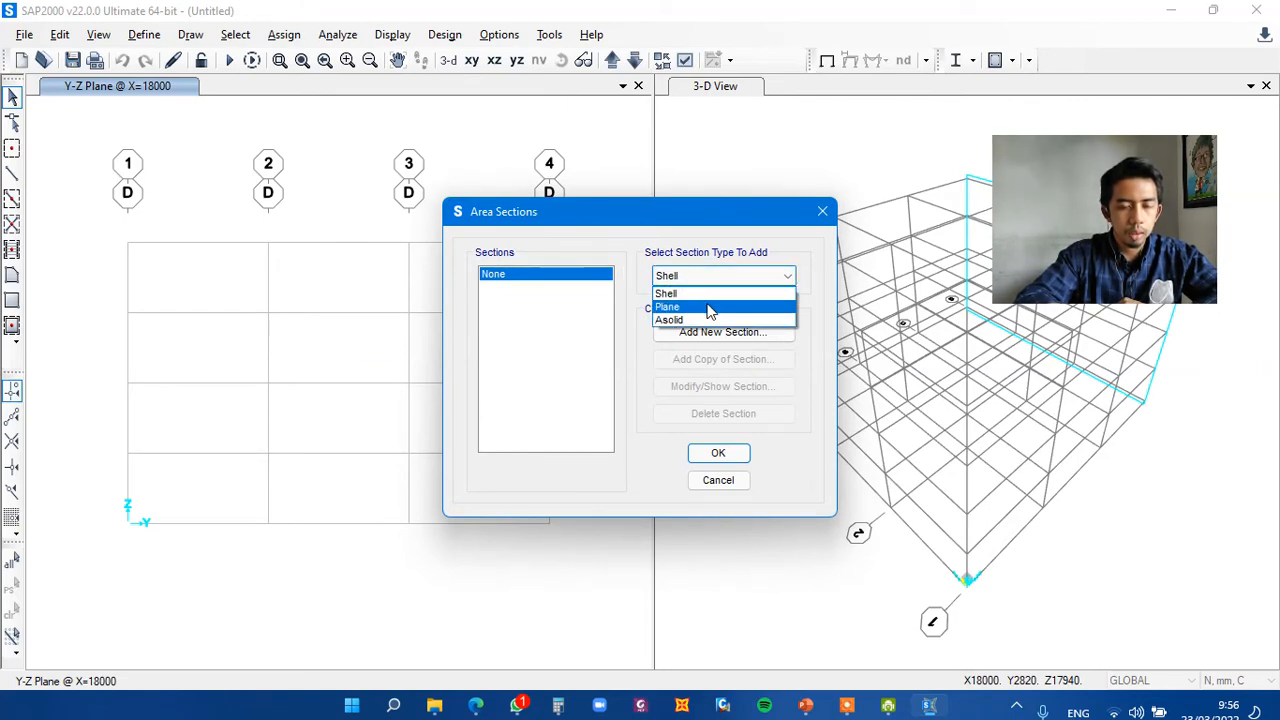
pyautogui.click(708, 307)
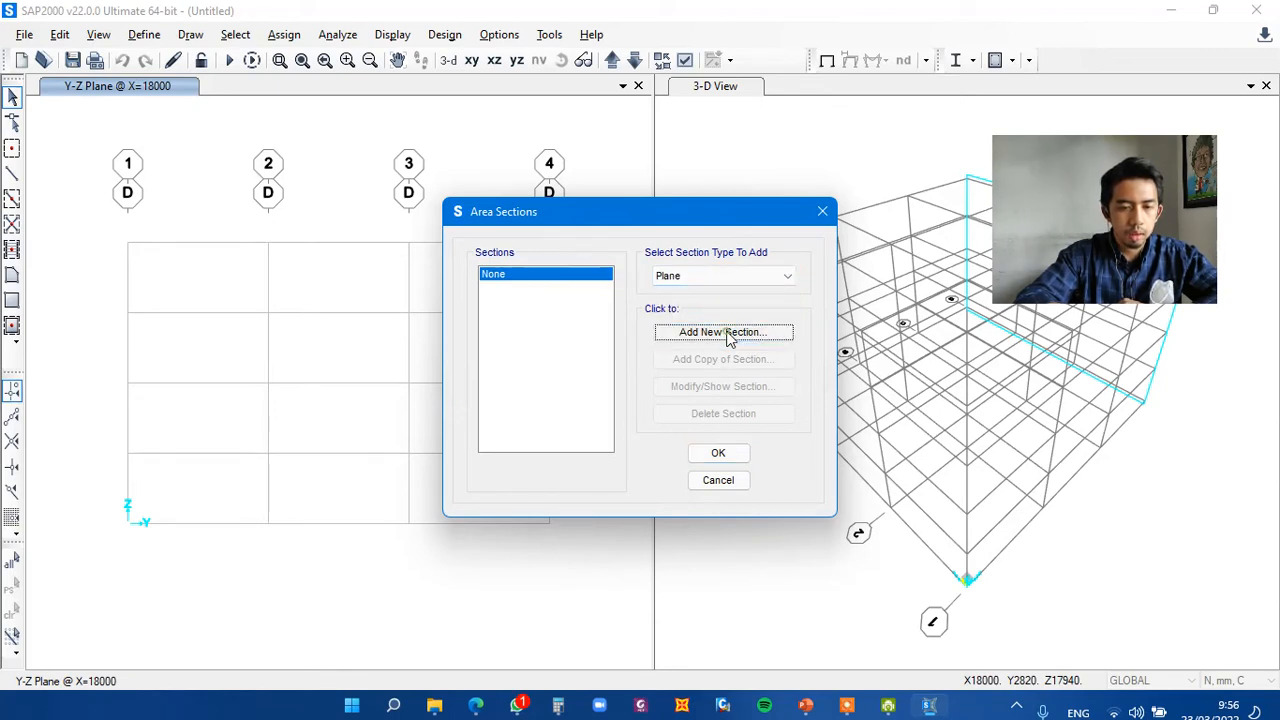
pyautogui.click(727, 335)
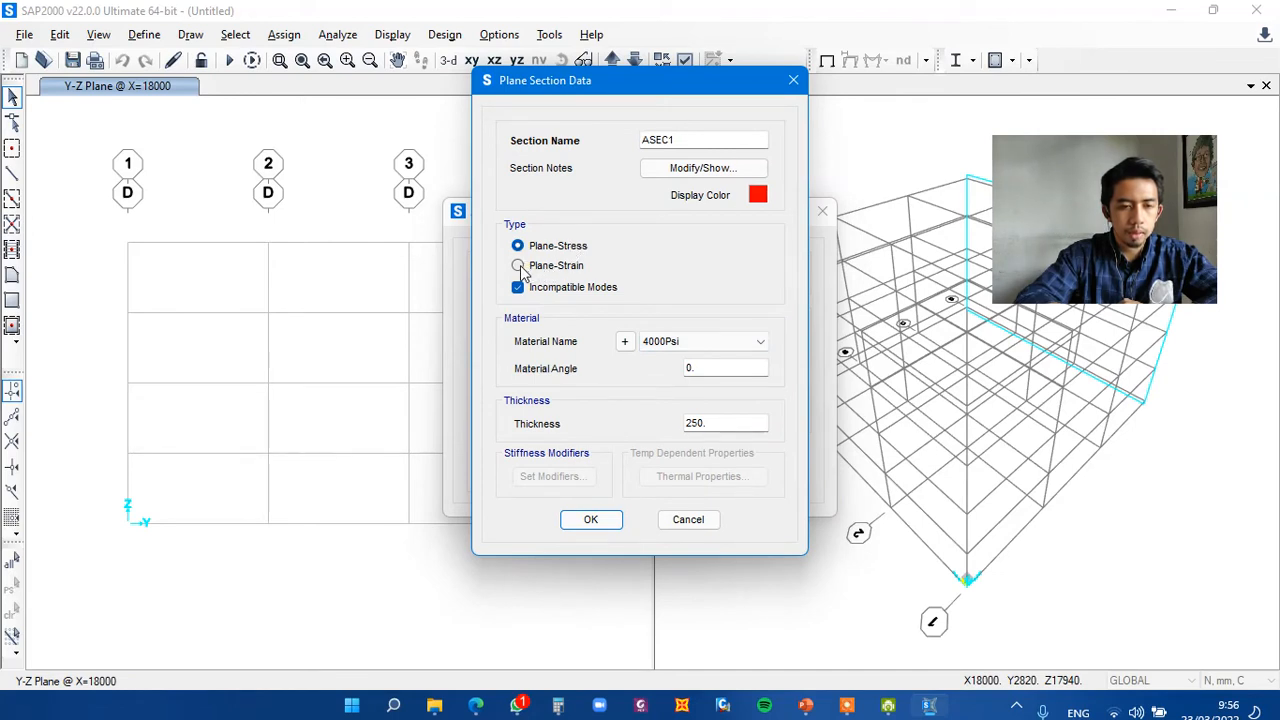
# - Try the Plane-Strain type for the new plane section, look at its material options, and cancel out of the area section definitions
pyautogui.click(519, 266)
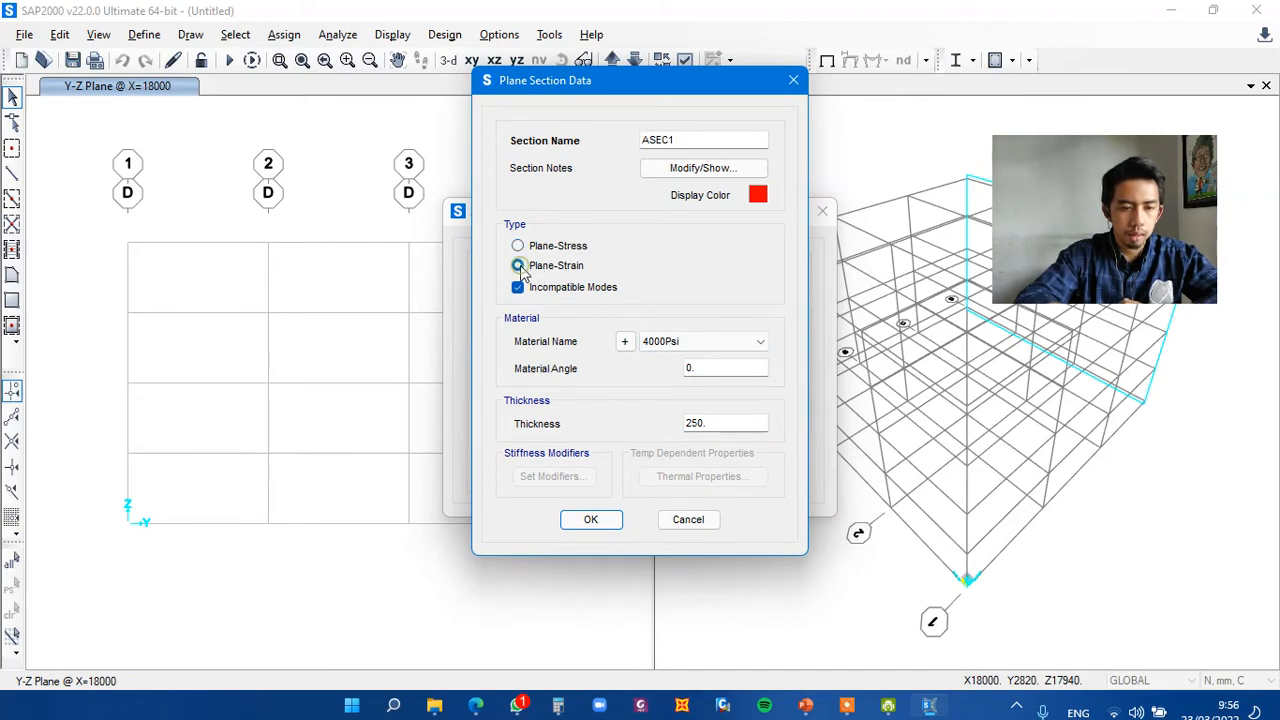
pyautogui.click(725, 344)
pyautogui.click(725, 343)
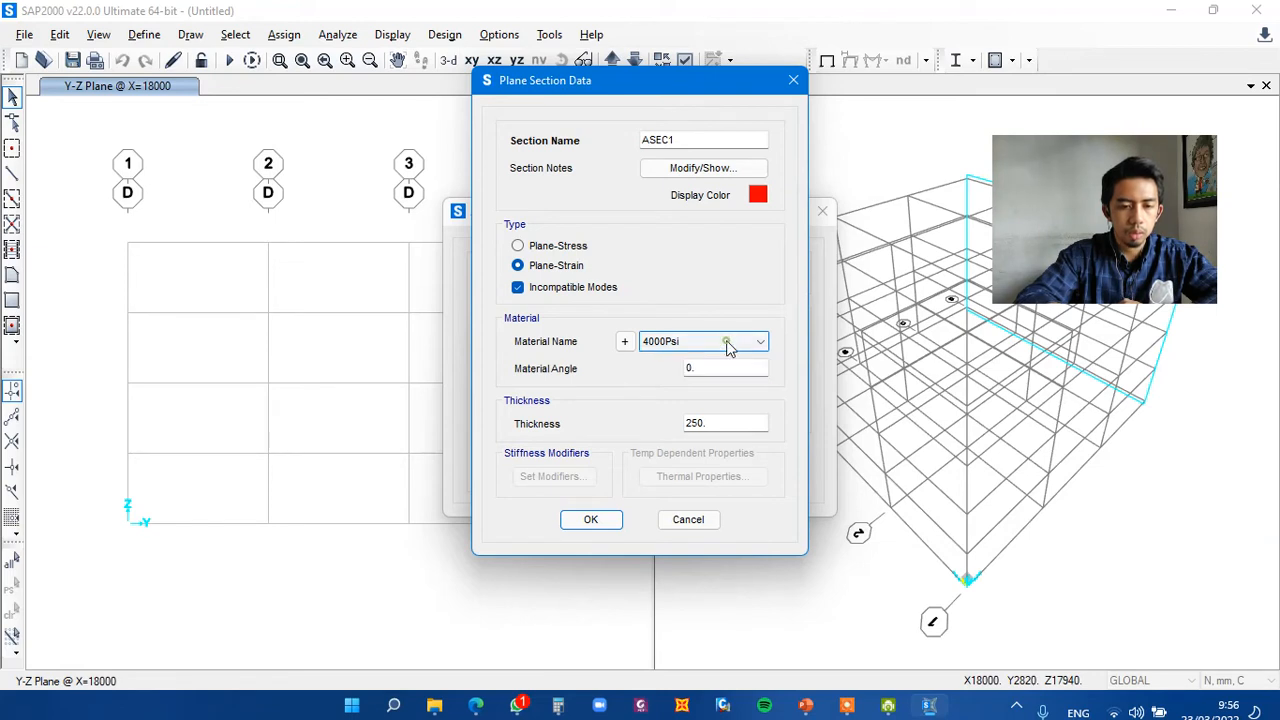
pyautogui.click(625, 343)
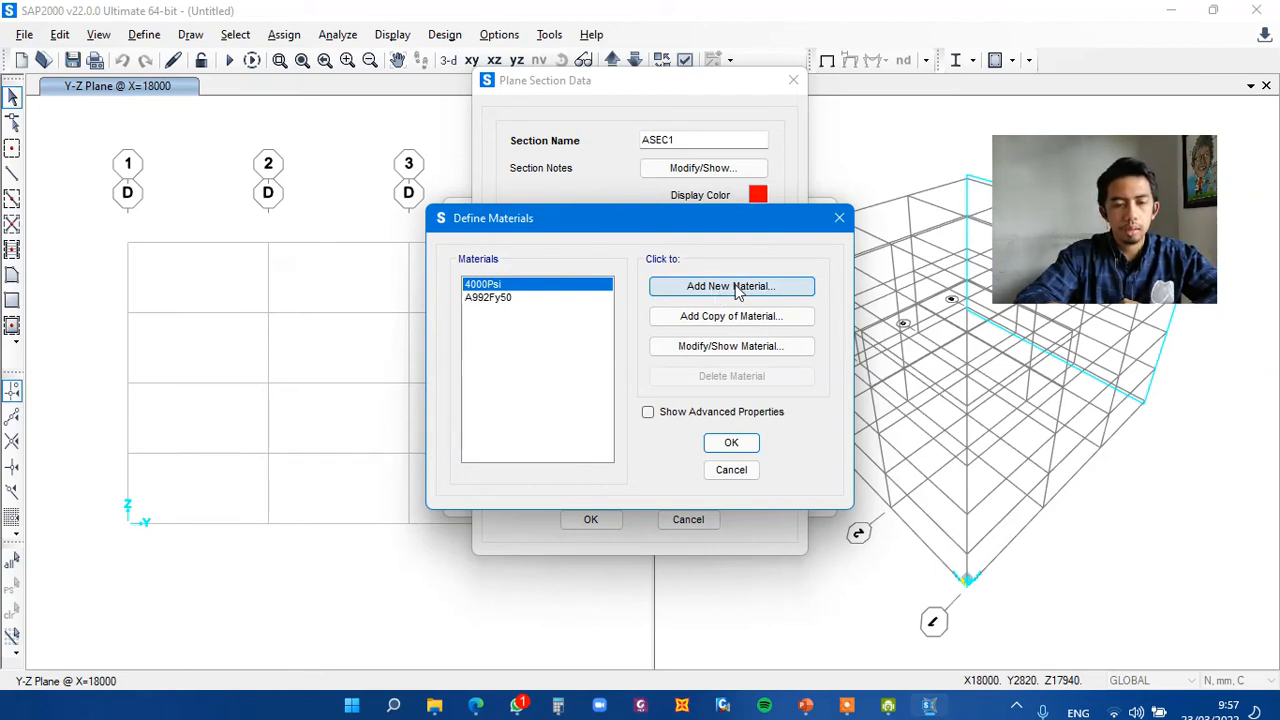
pyautogui.click(731, 470)
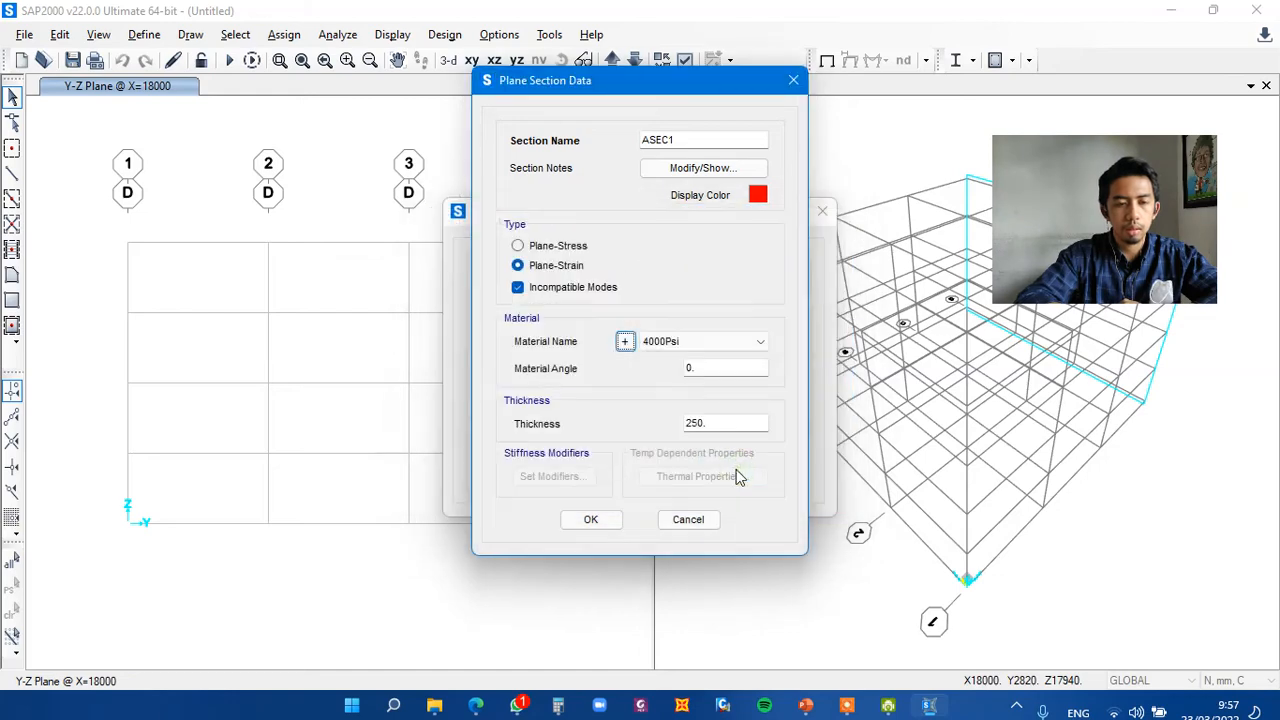
pyautogui.click(692, 524)
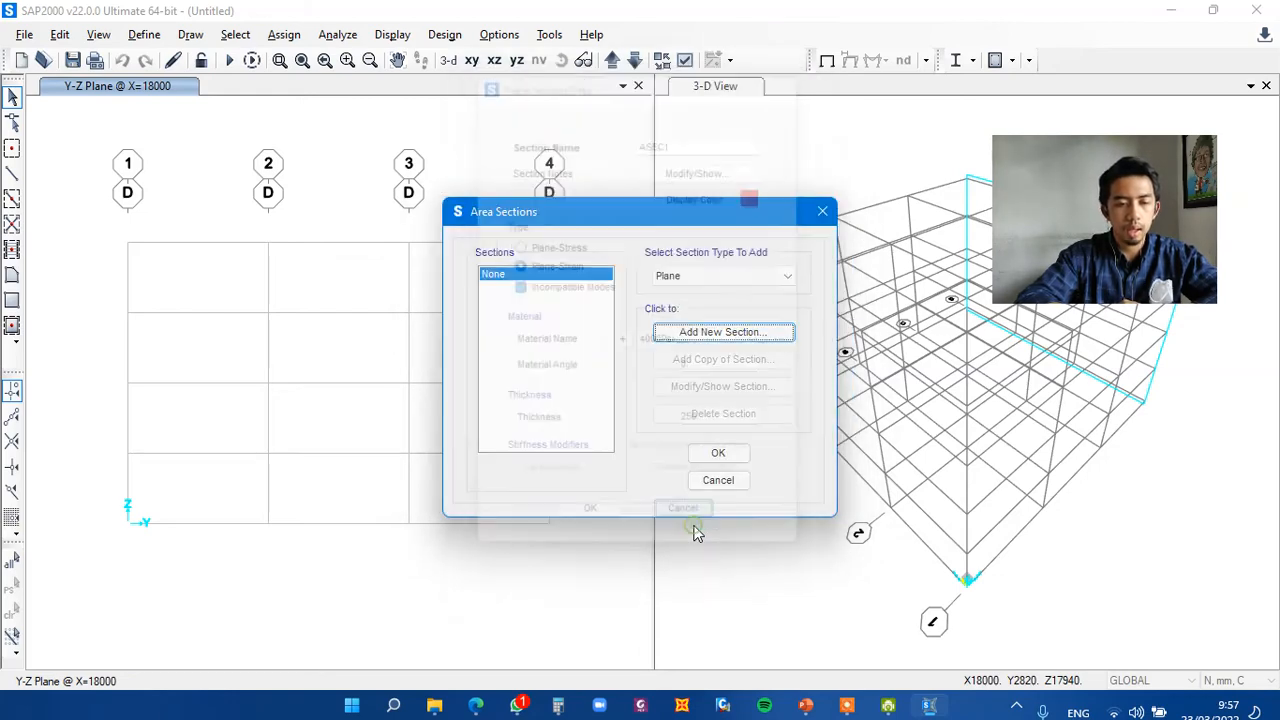
pyautogui.click(718, 481)
pyautogui.click(144, 36)
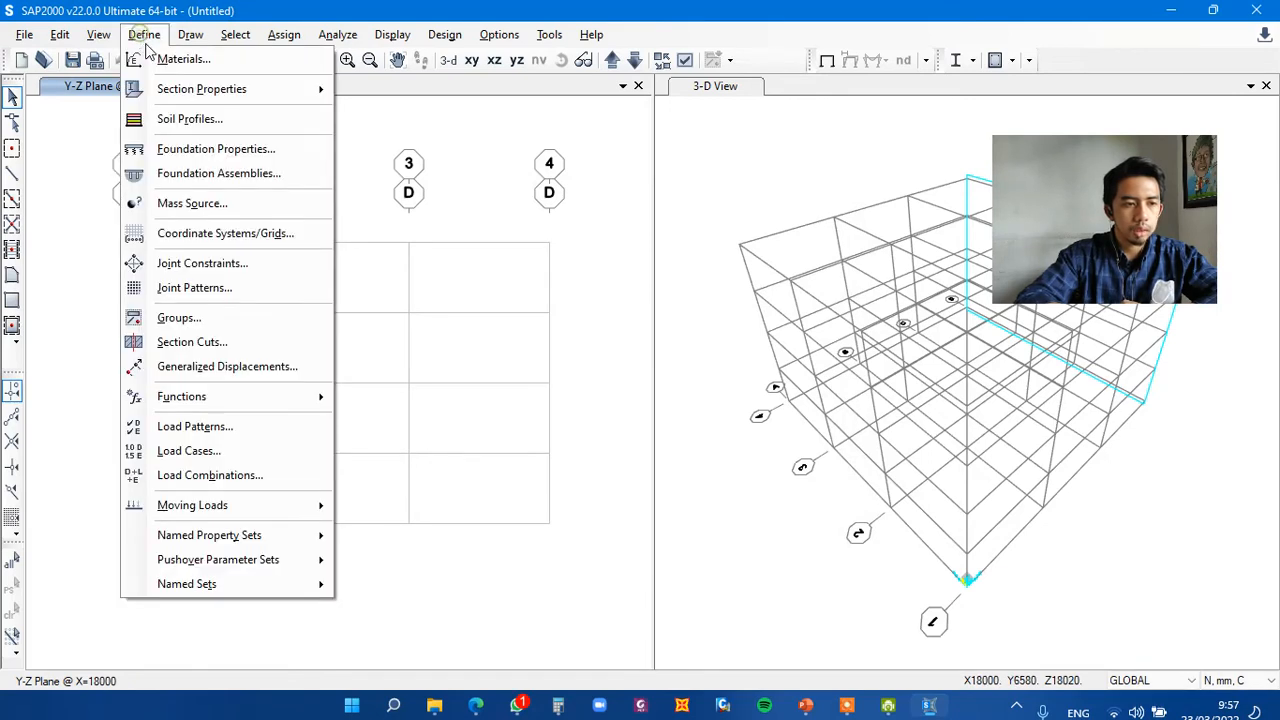
pyautogui.moveTo(272, 104)
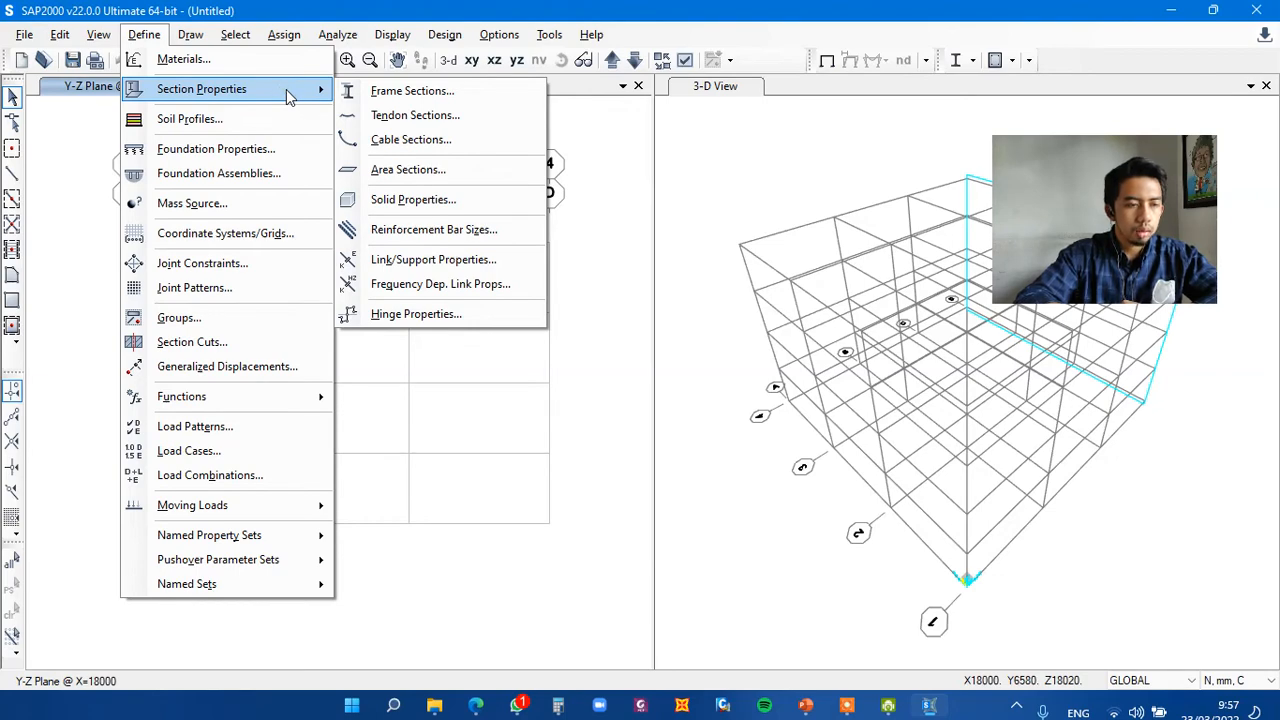
pyautogui.click(240, 8)
# - Open the grid data of the GLOBAL coordinate system for modification
pyautogui.click(146, 33)
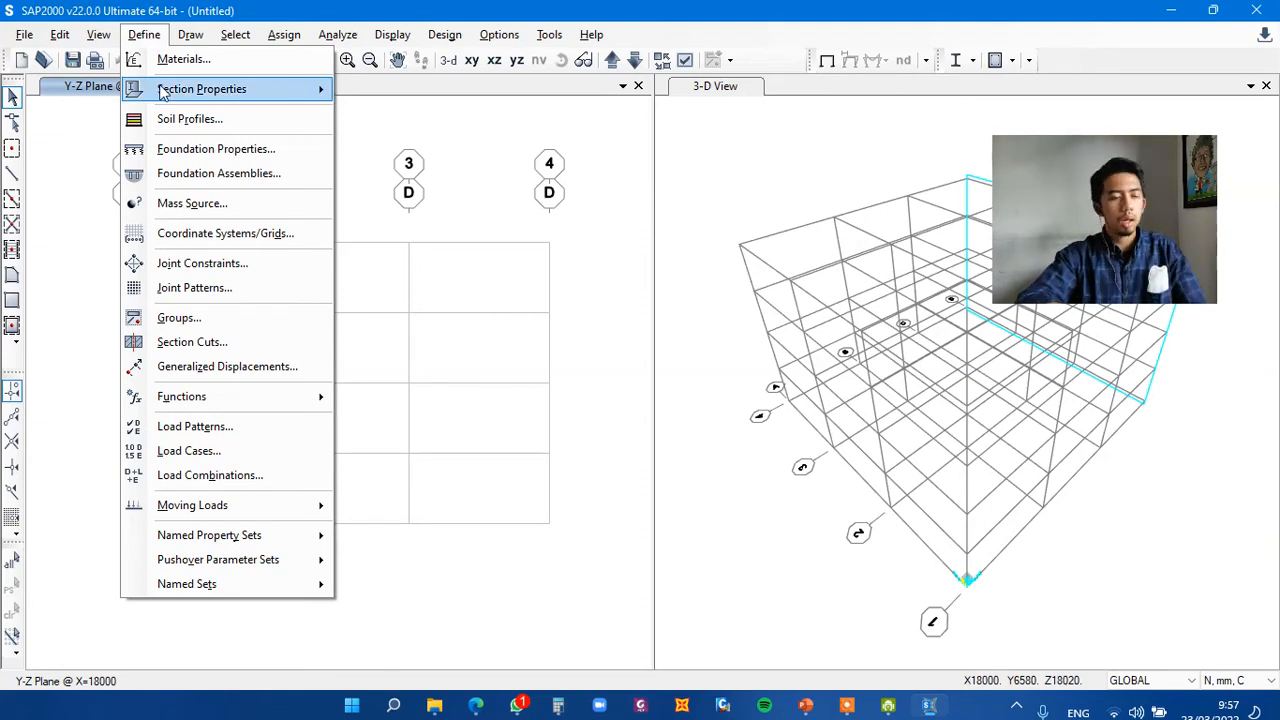
pyautogui.moveTo(163, 91)
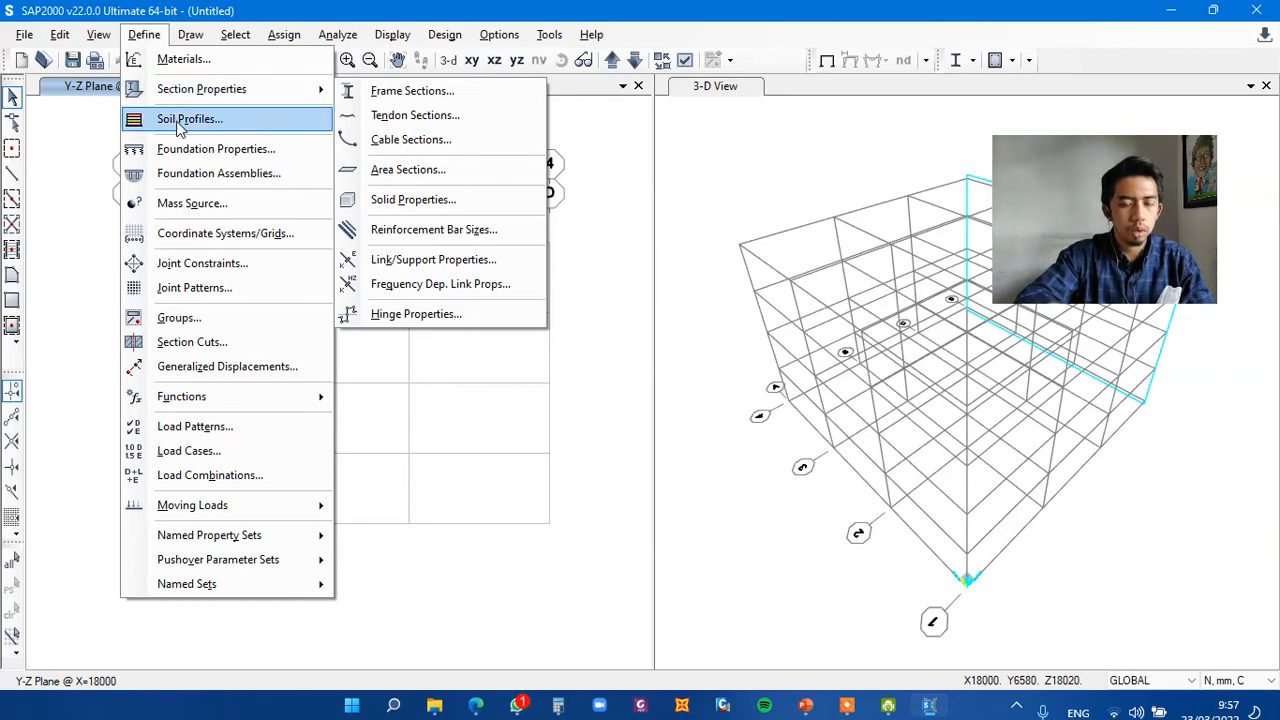
pyautogui.click(266, 237)
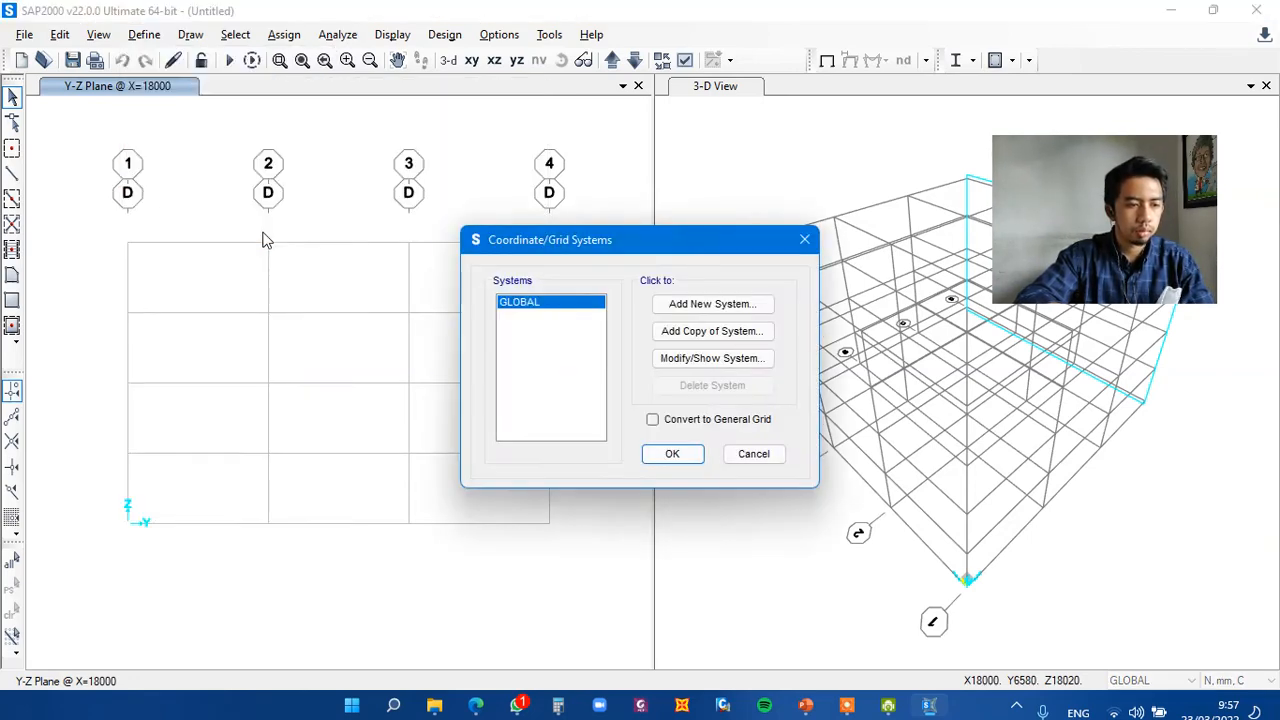
pyautogui.click(708, 358)
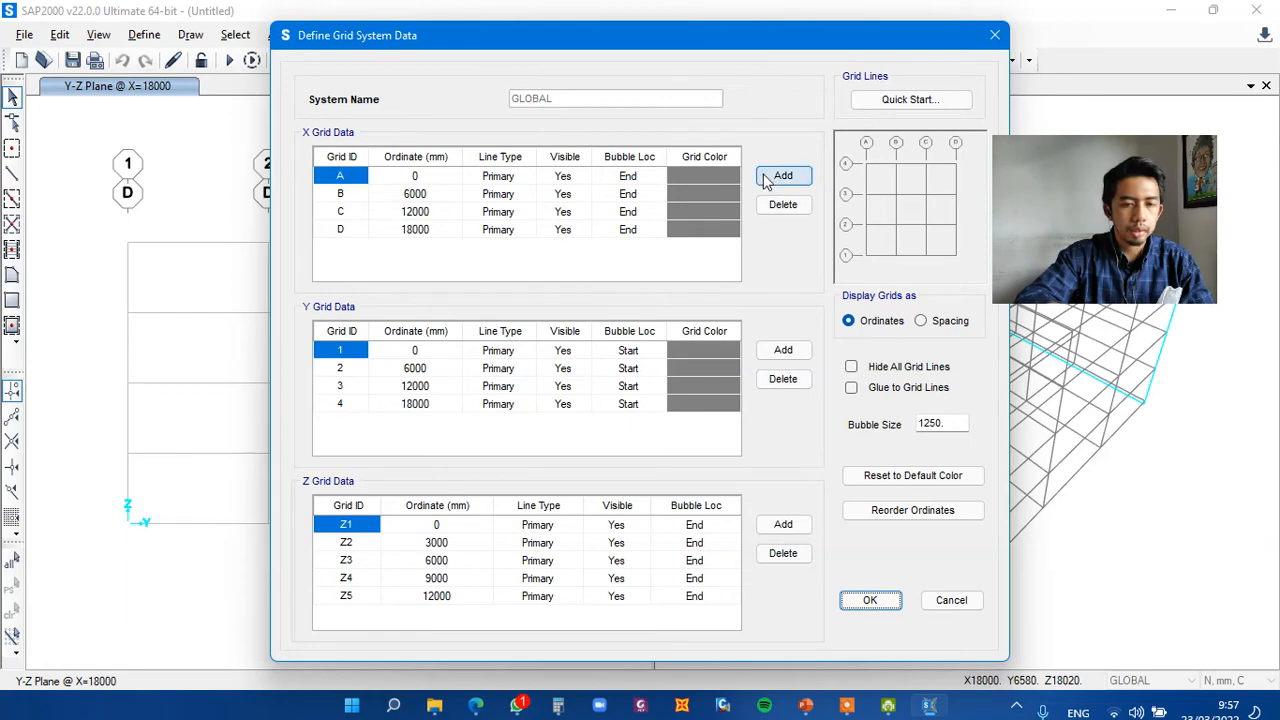
# - Compare the grid data displayed as Spacing and as Ordinates, and return the display to Ordinates
pyautogui.click(412, 196)
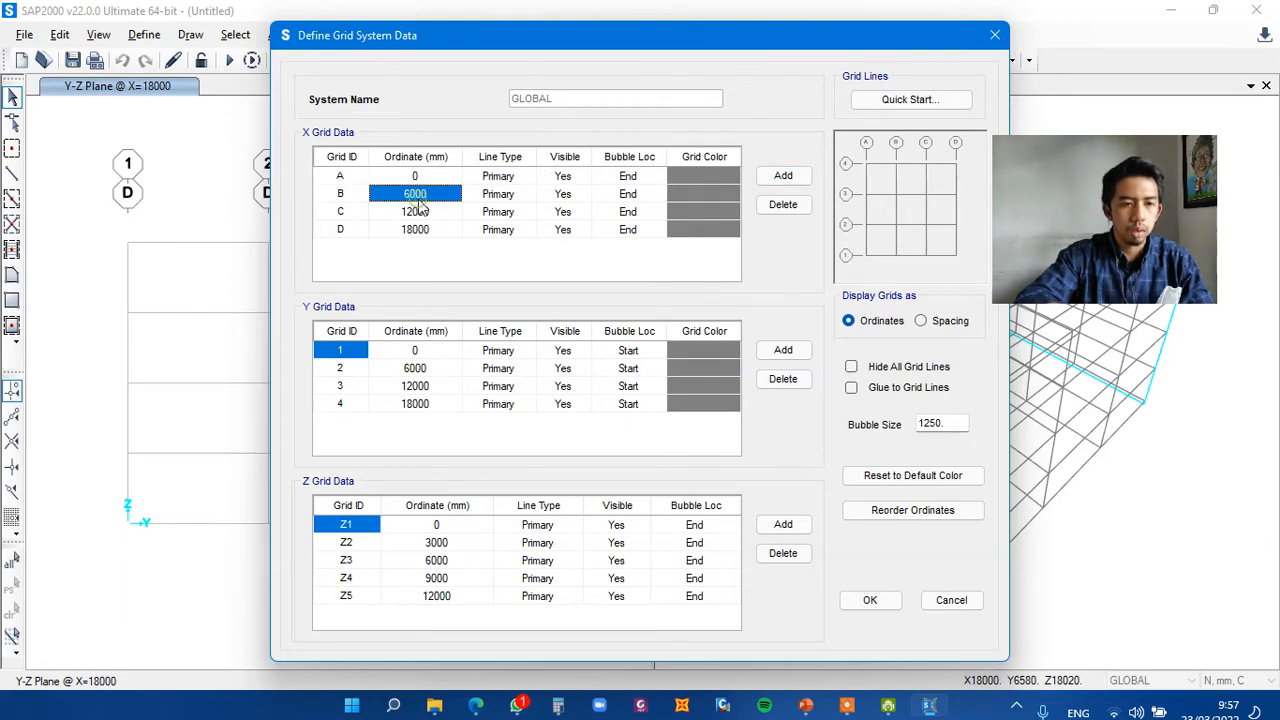
pyautogui.click(921, 322)
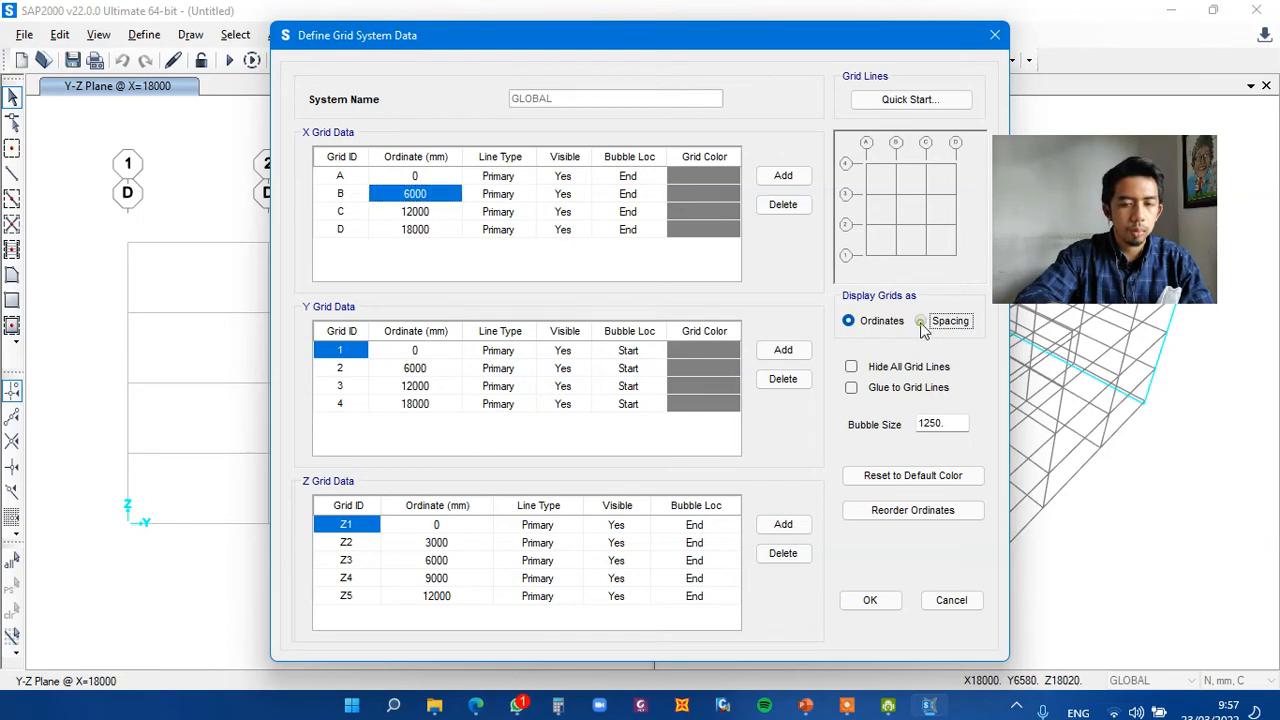
pyautogui.click(848, 323)
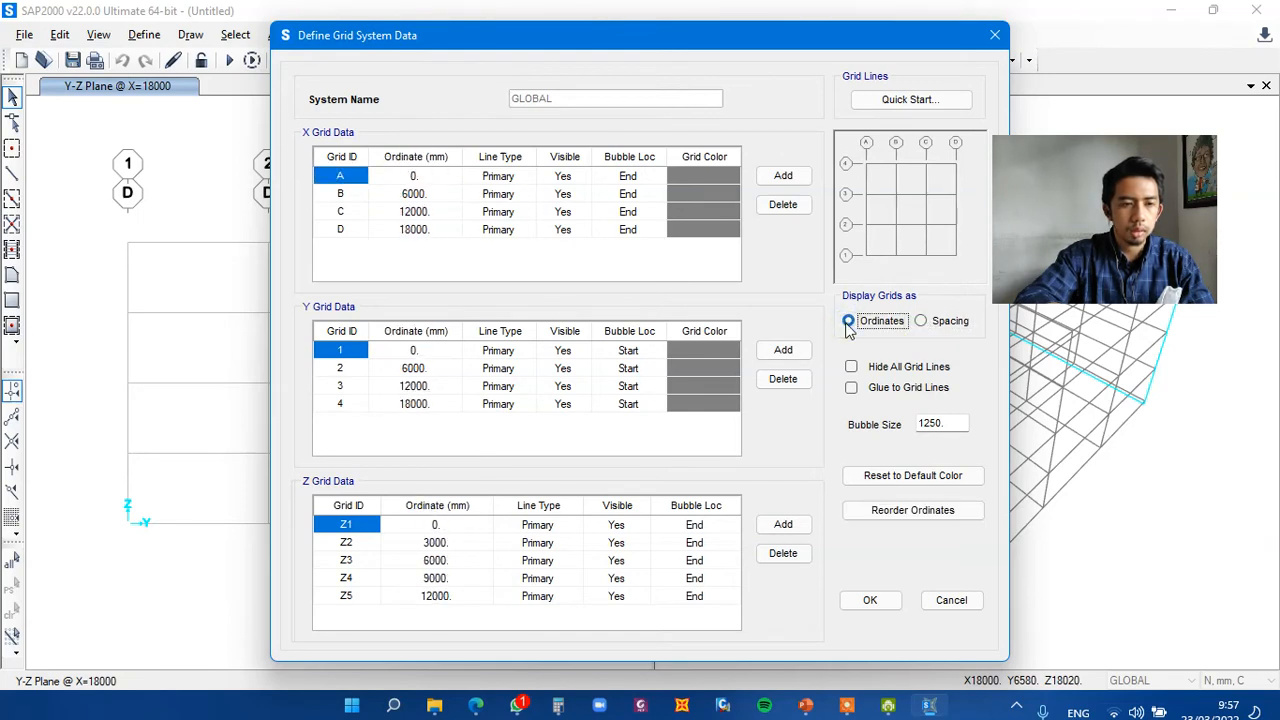
pyautogui.click(921, 320)
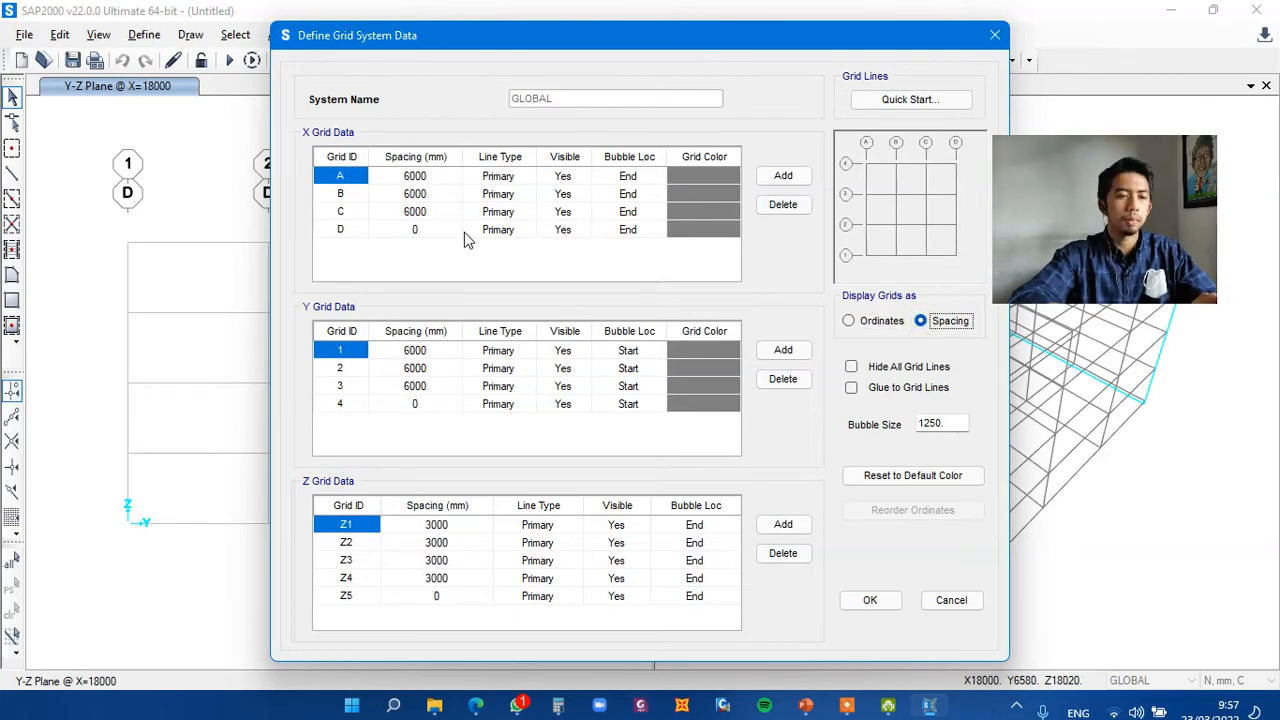
pyautogui.click(848, 322)
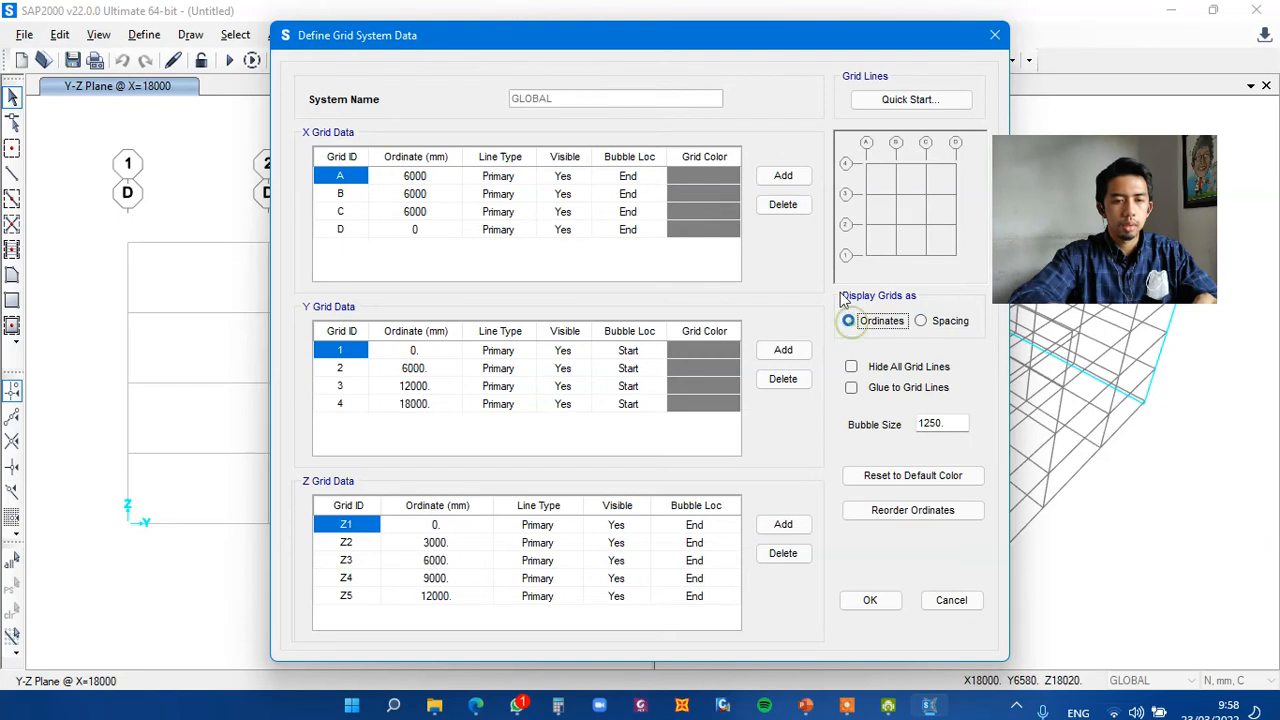
# - Try adding X grid lines E and F and Y grid lines 5 and 6, at ordinates 24000 and 30000 mm
pyautogui.click(783, 176)
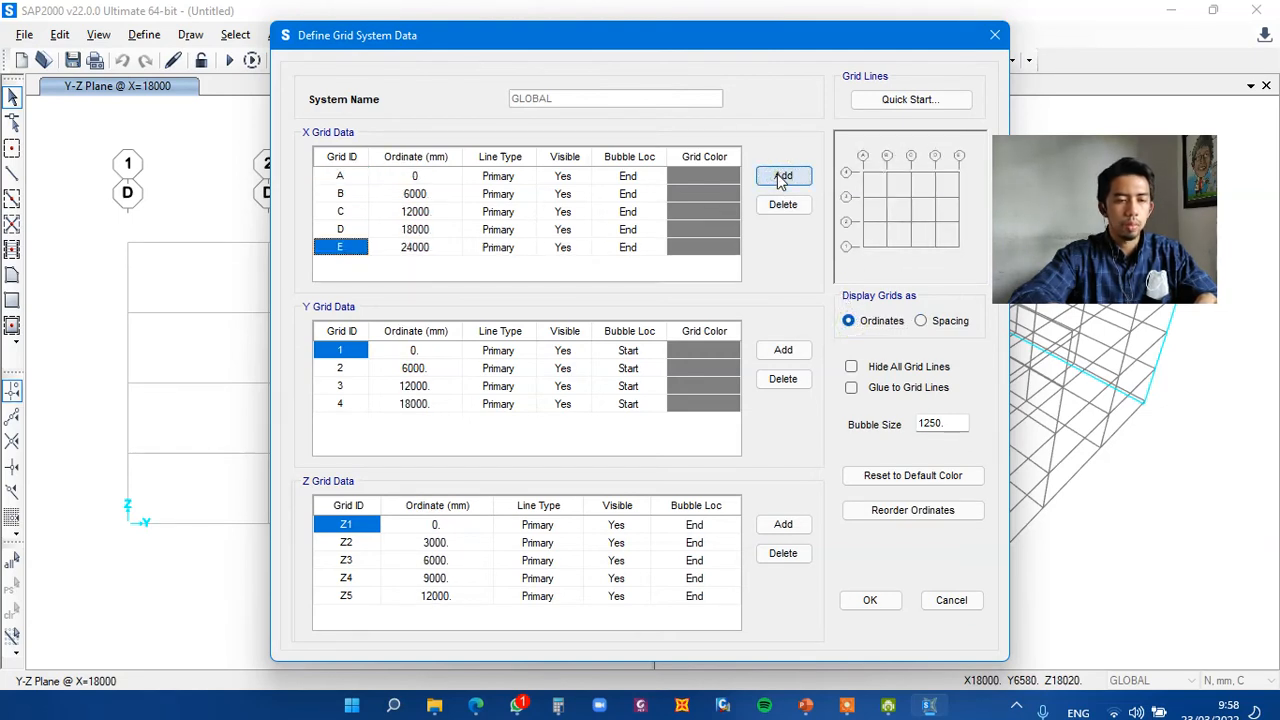
pyautogui.click(783, 176)
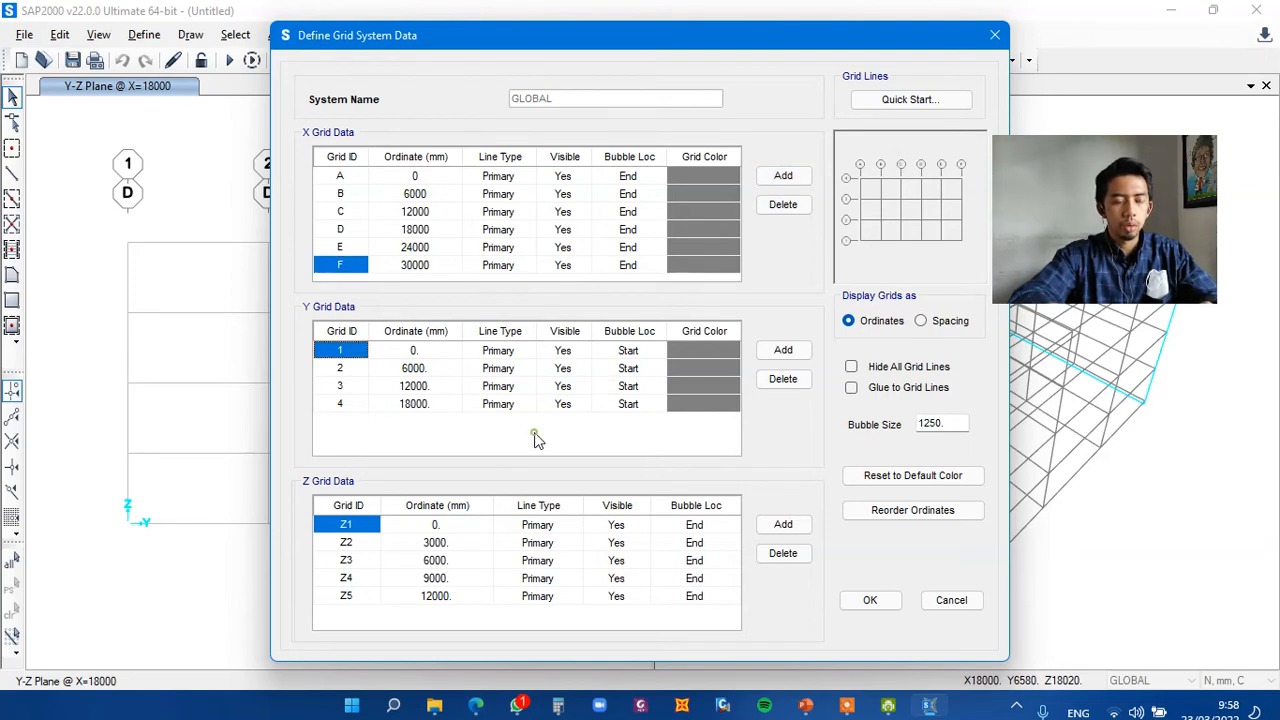
pyautogui.click(783, 352)
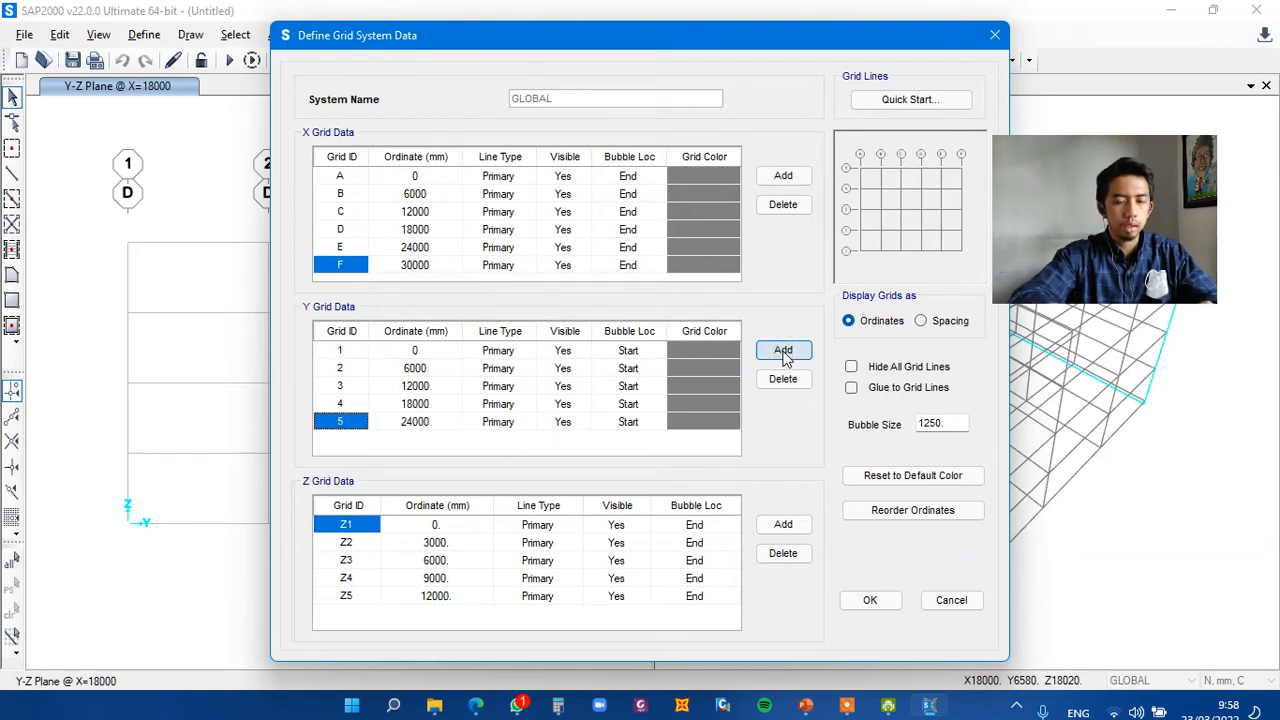
pyautogui.click(783, 352)
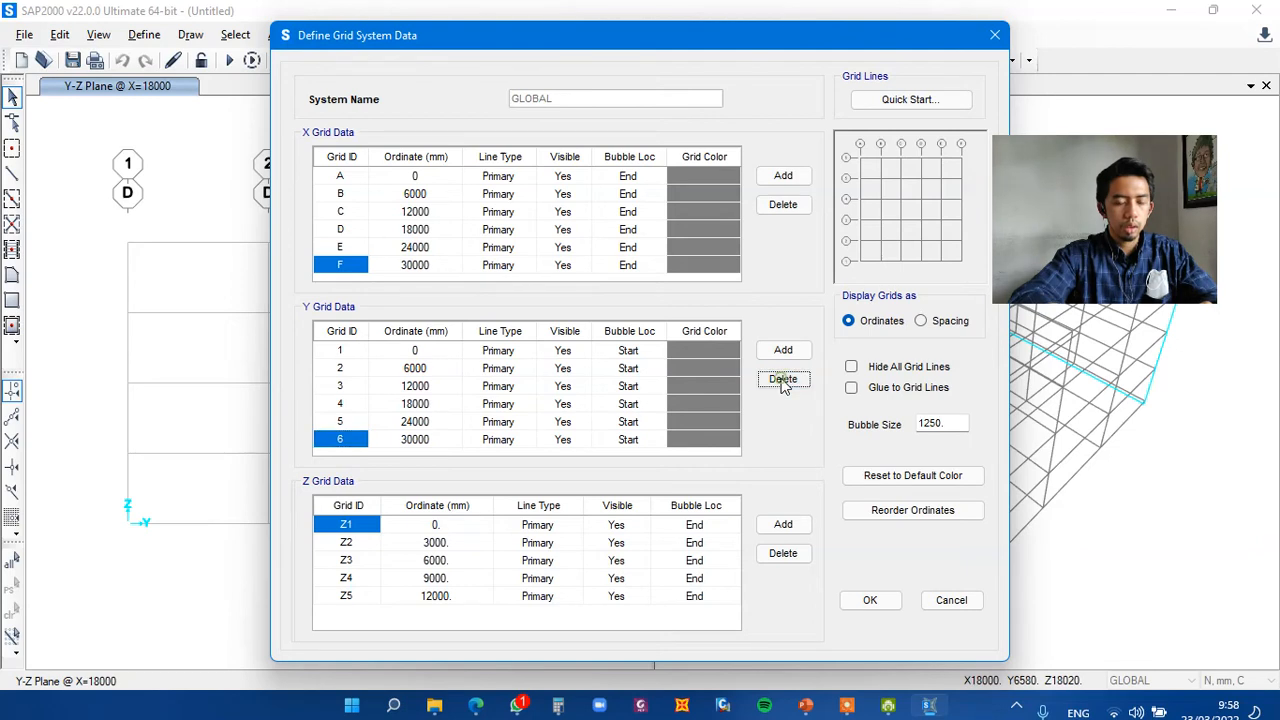
# - Try deleting Y grid lines 6, 5 and 4 from the grid data
pyautogui.click(783, 379)
pyautogui.click(783, 379)
pyautogui.click(783, 379)
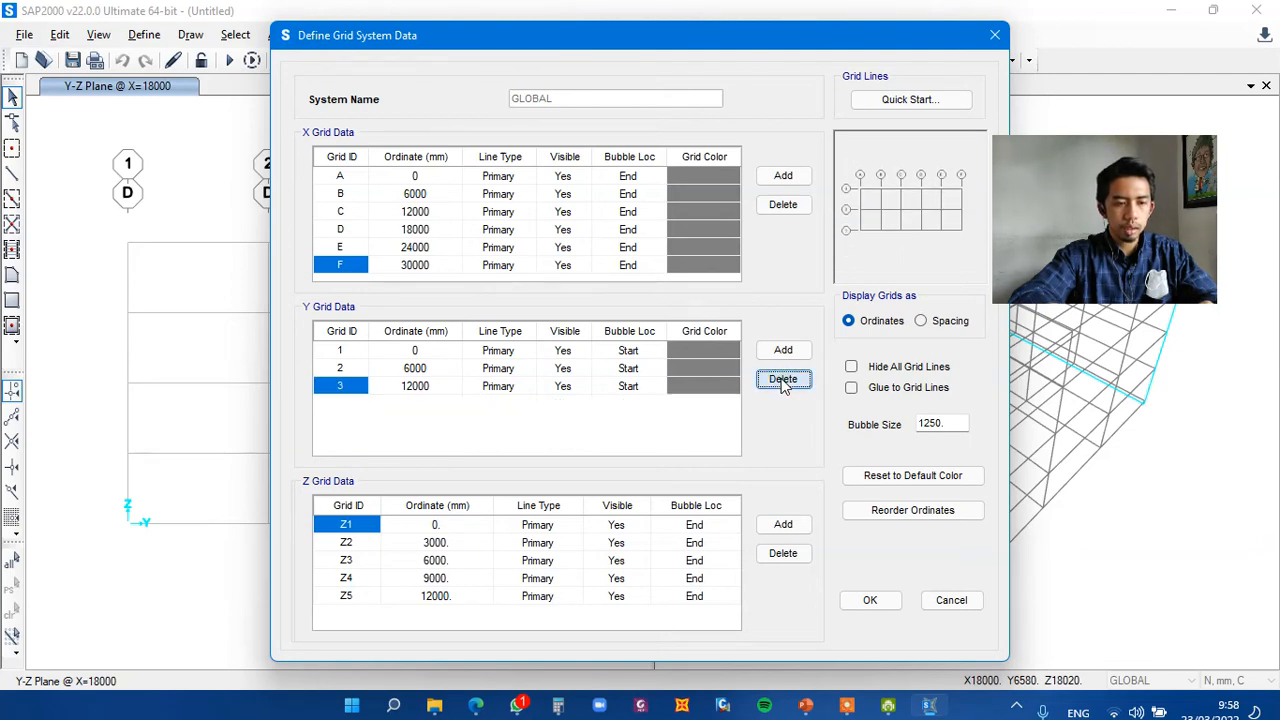
# - Try deleting Z grid lines Z1, Z2 and Z3, and cancel out of the grid system definitions
pyautogui.click(784, 556)
pyautogui.click(784, 556)
pyautogui.click(784, 556)
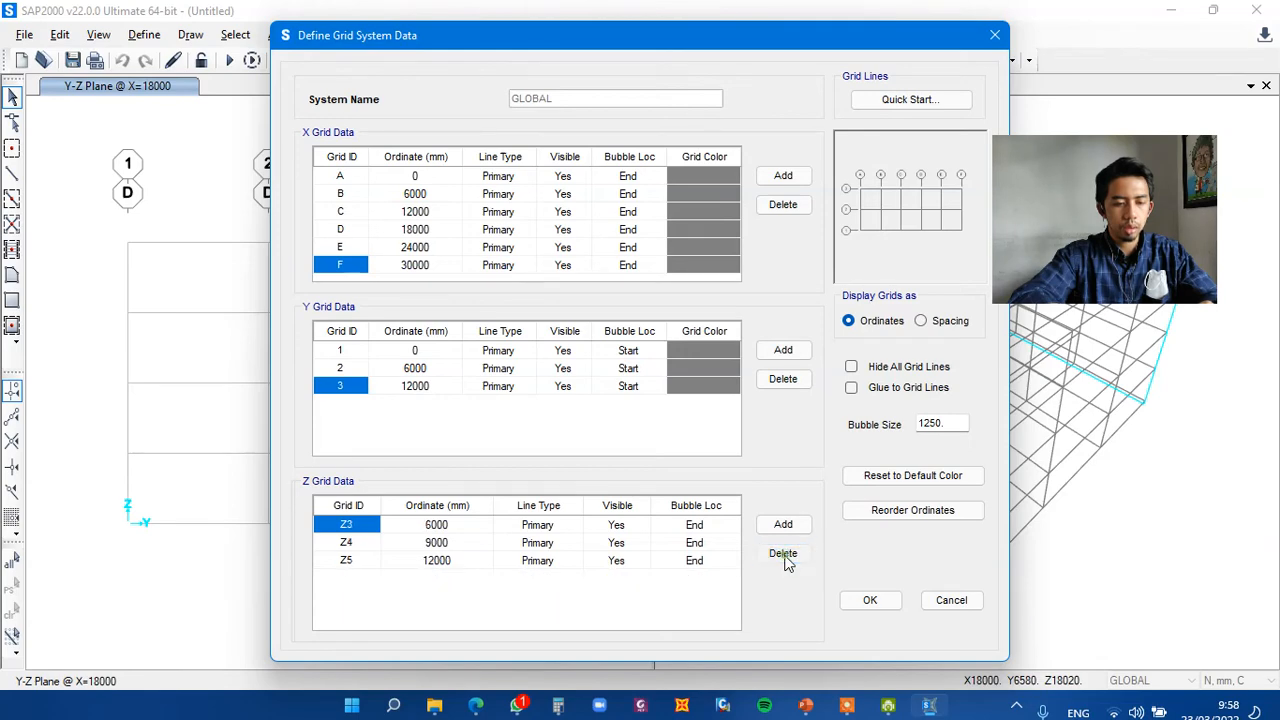
pyautogui.click(784, 556)
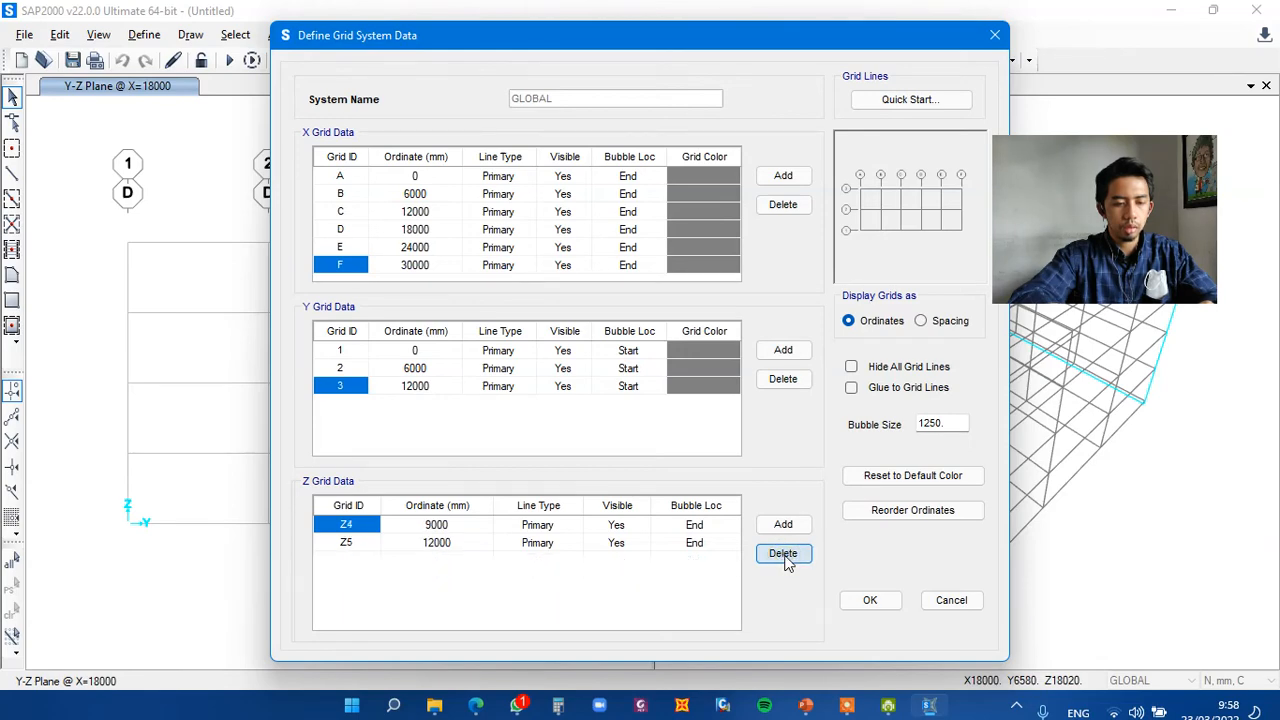
pyautogui.click(951, 600)
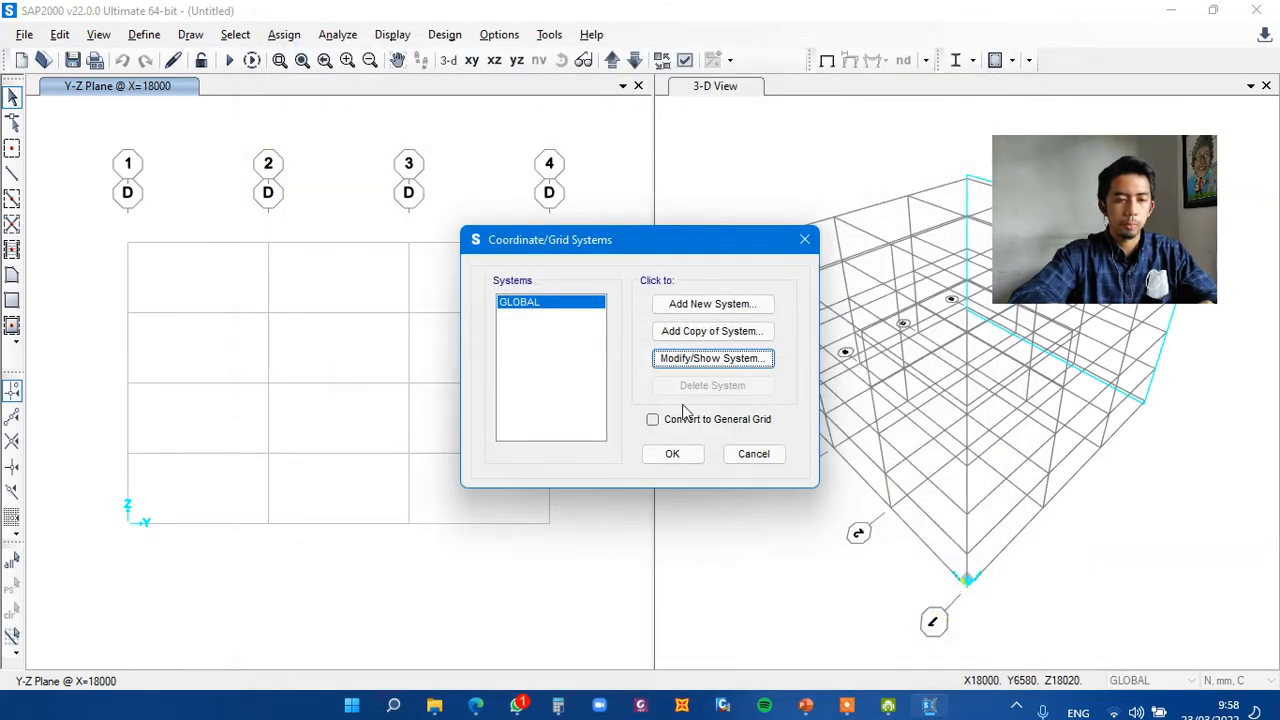
pyautogui.click(752, 453)
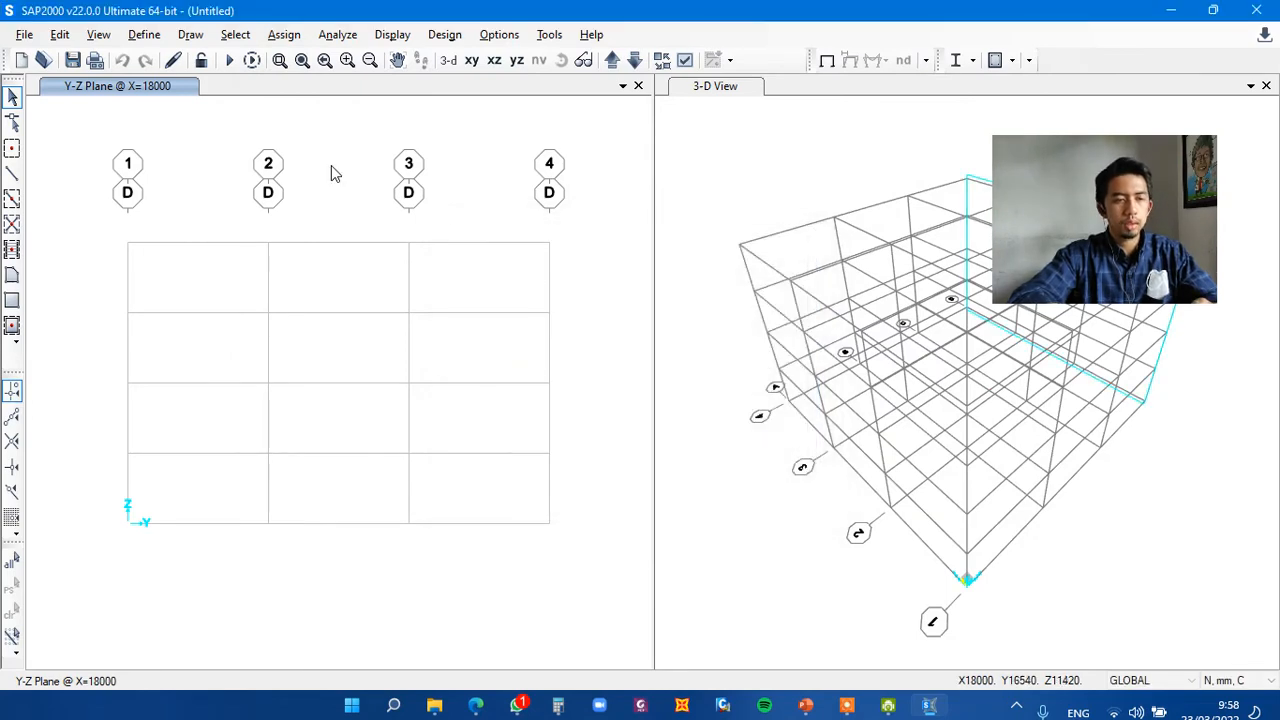
pyautogui.click(144, 36)
pyautogui.click(148, 36)
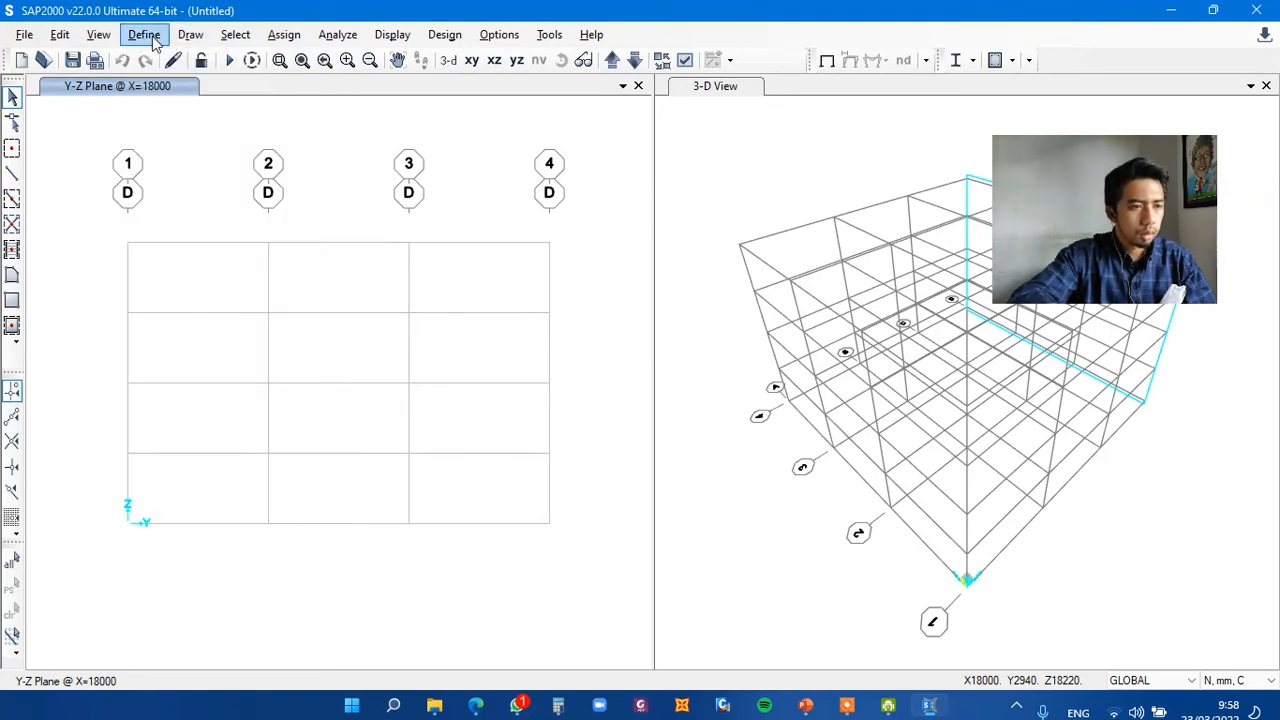
pyautogui.click(150, 36)
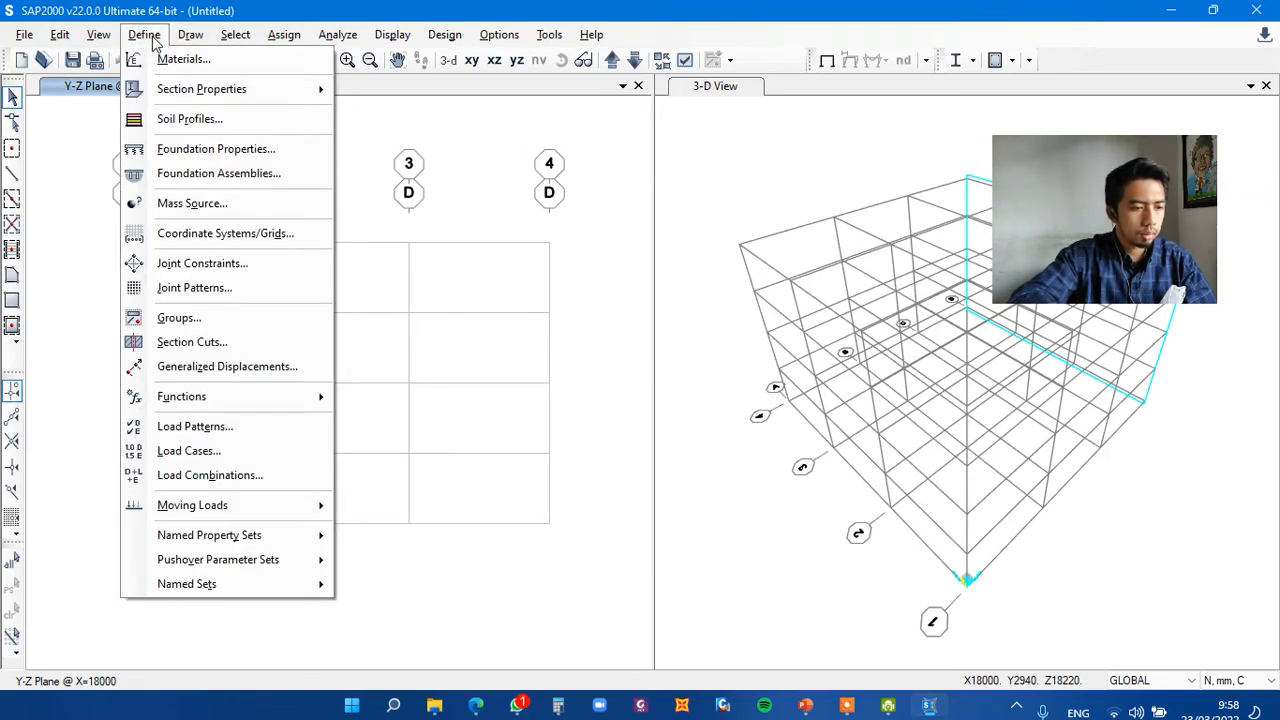
pyautogui.click(154, 36)
pyautogui.click(146, 36)
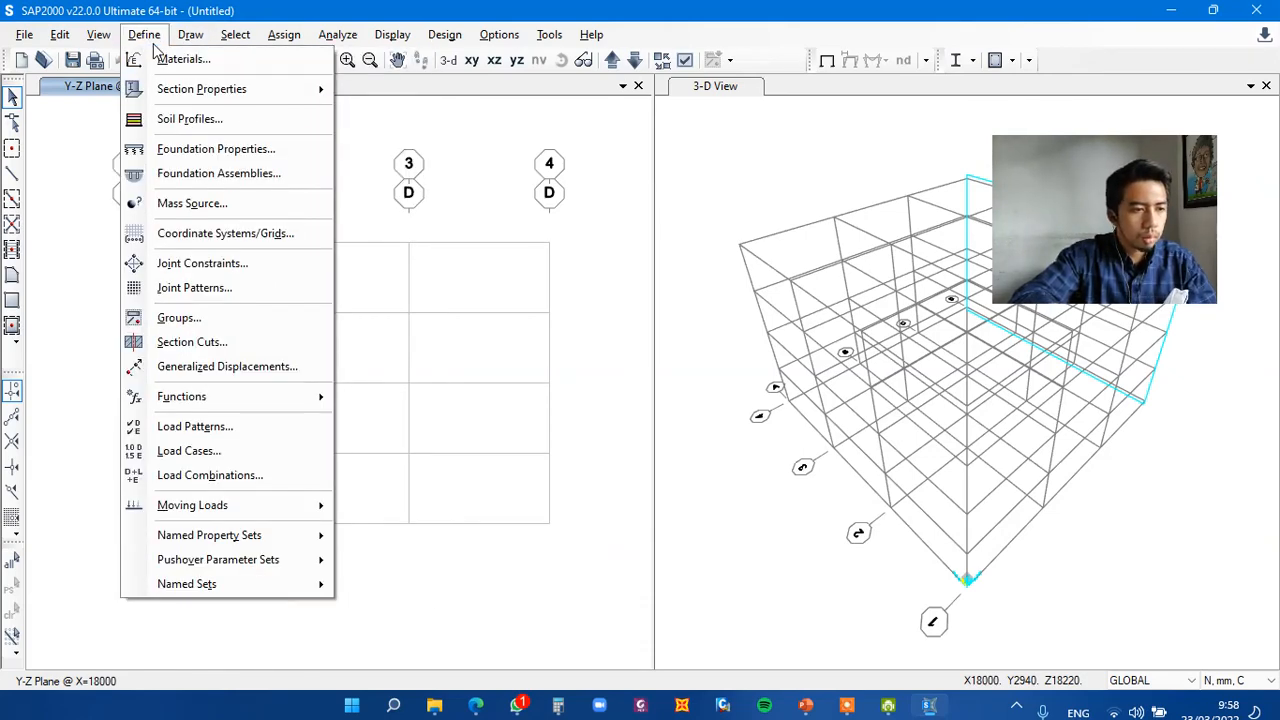
pyautogui.click(234, 35)
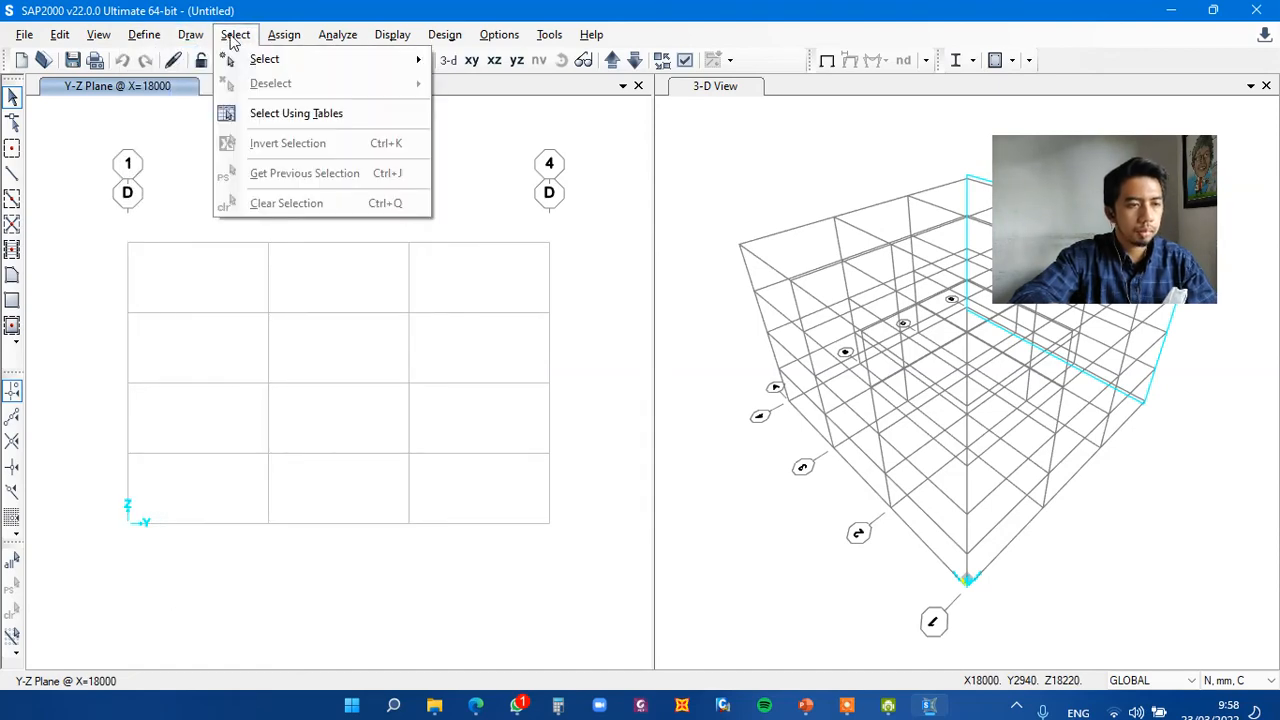
# - Open the load pattern definitions and enter sedimentasi as the load pattern name
pyautogui.moveTo(148, 37)
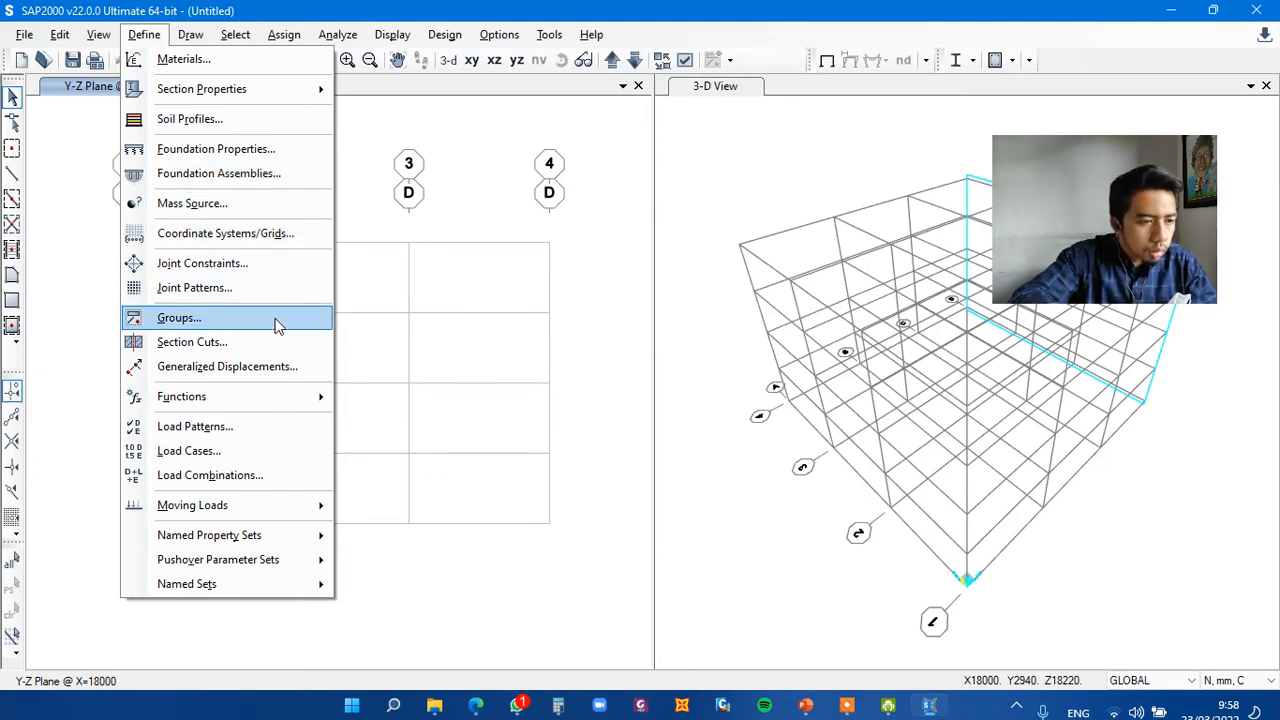
pyautogui.click(260, 430)
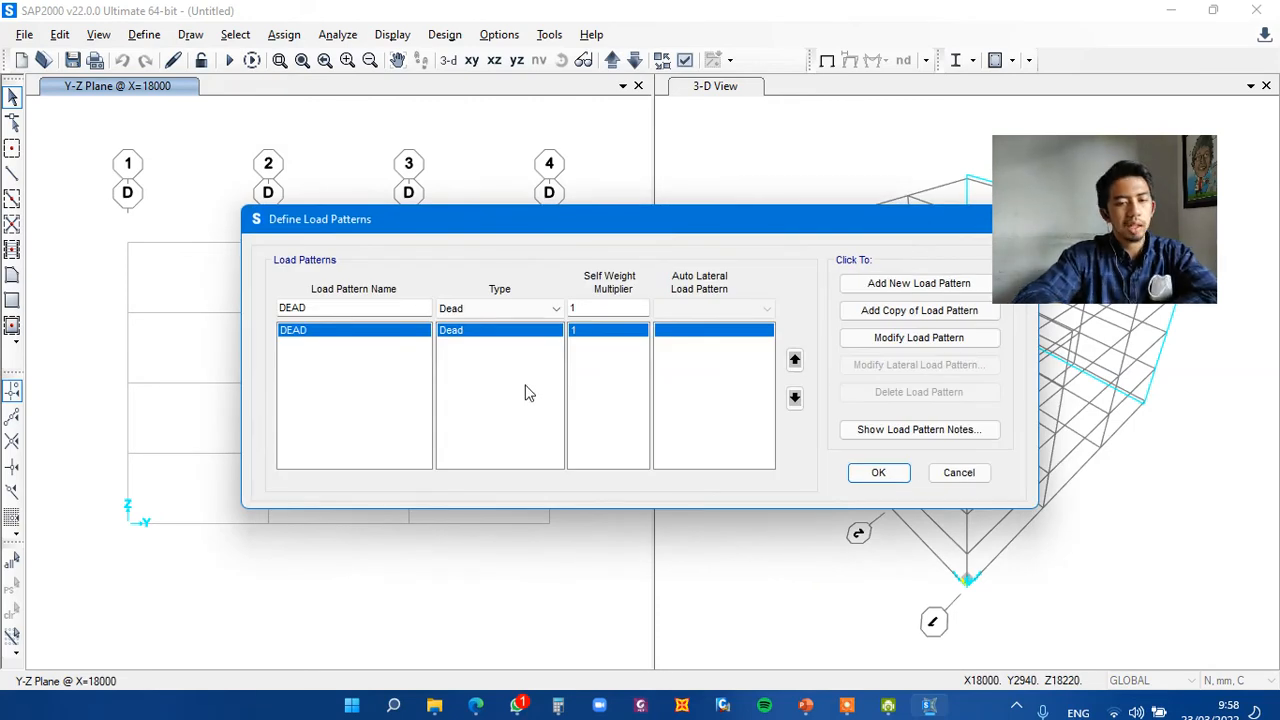
pyautogui.moveTo(752, 229); pyautogui.dragTo(638, 232)
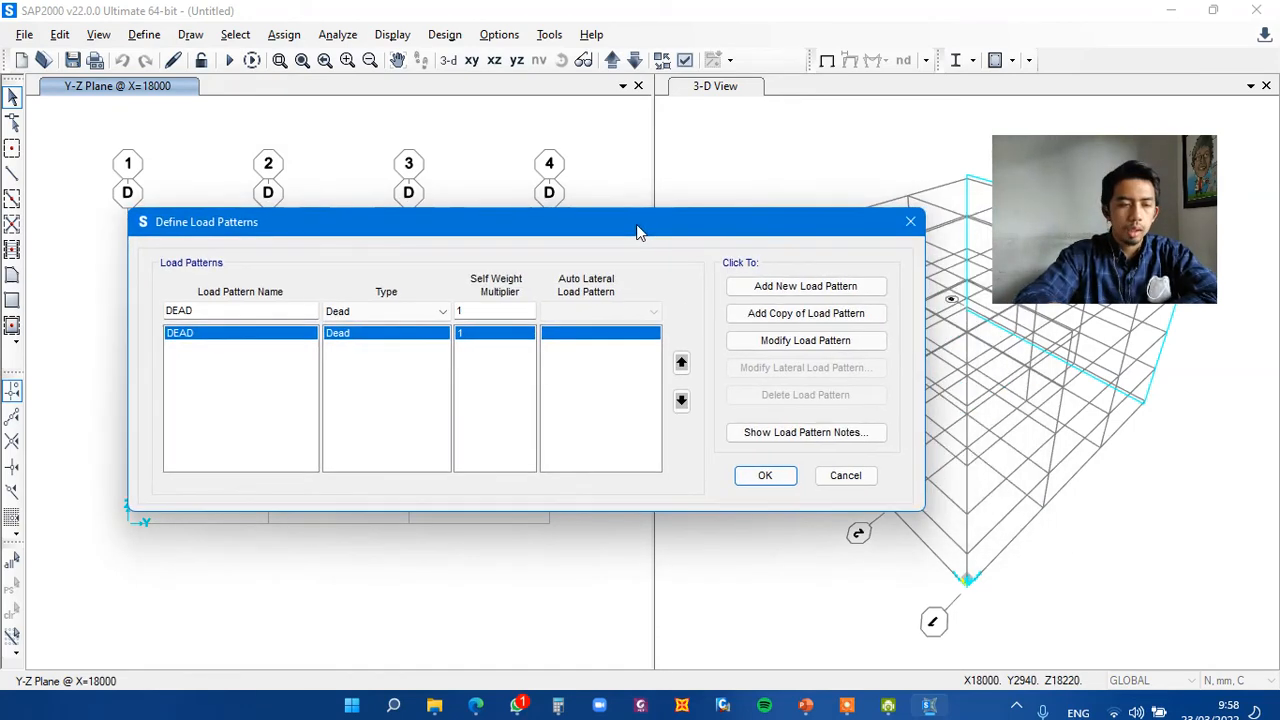
pyautogui.click(245, 310)
pyautogui.doubleClick(195, 310)
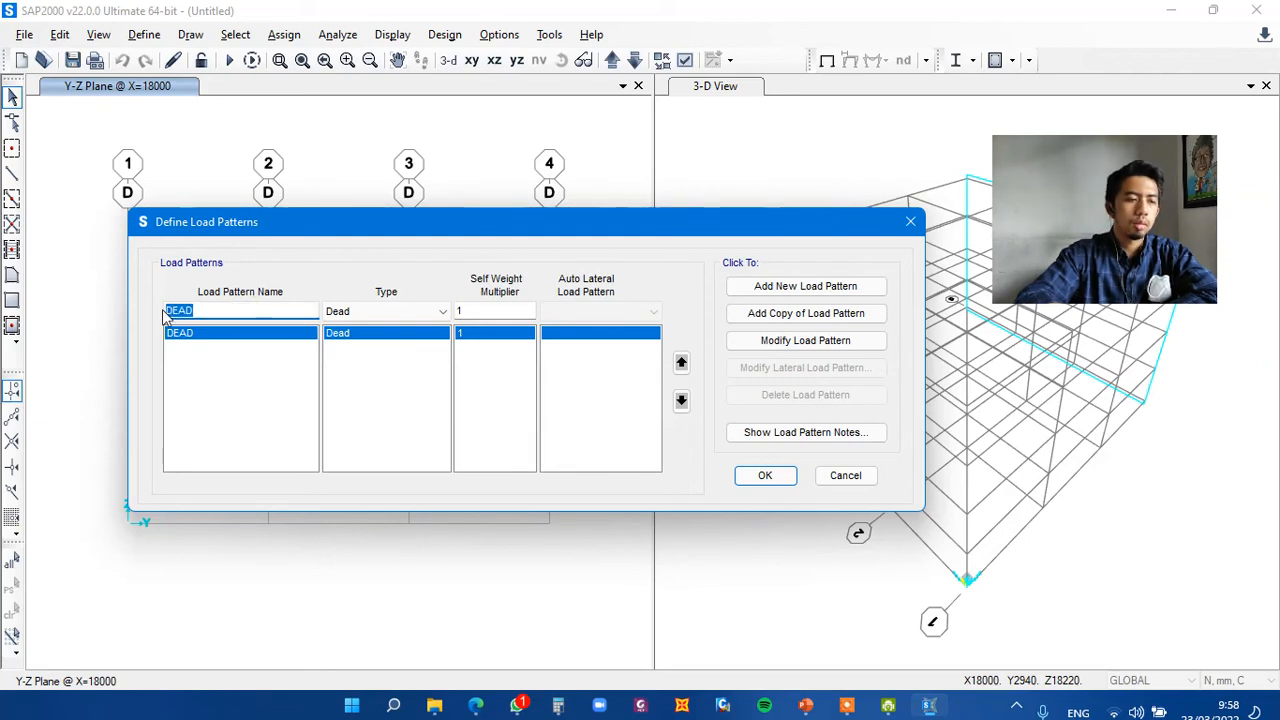
pyautogui.write('sedimentasi')
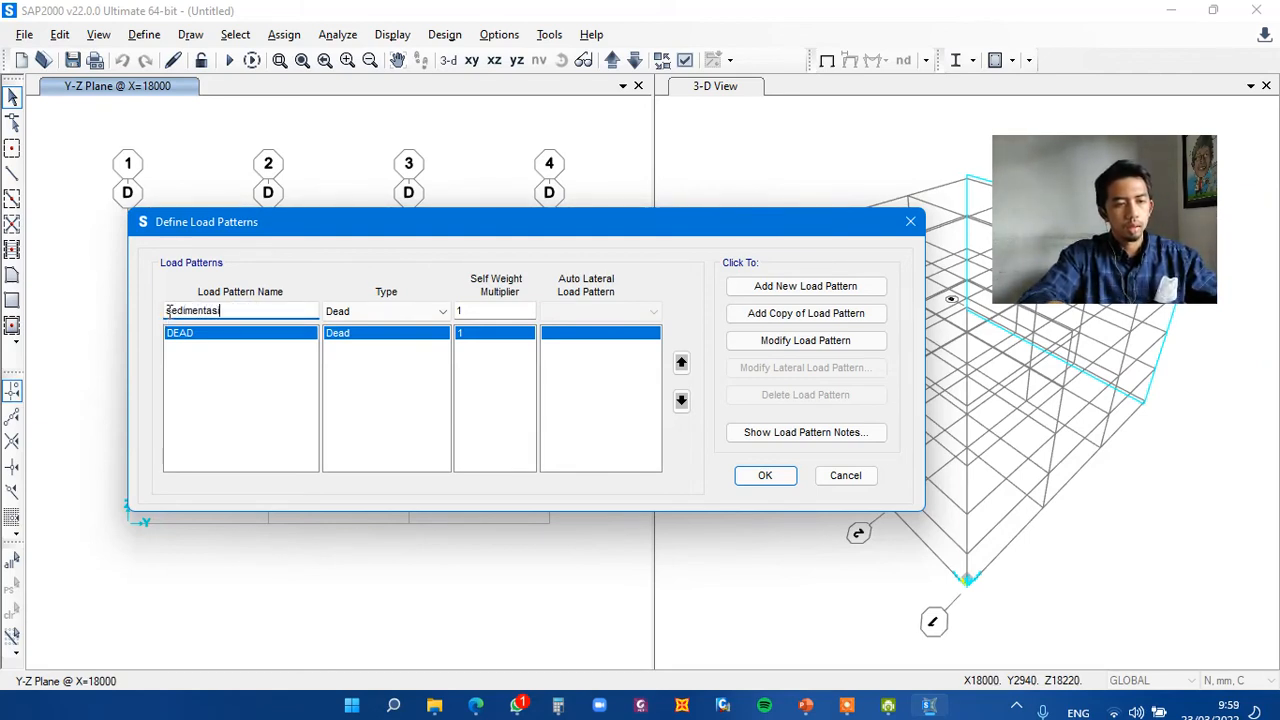
# - Set the type to Super Dead from the extended list, add sedimentasi as a new load pattern, and accept the definitions
pyautogui.click(368, 311)
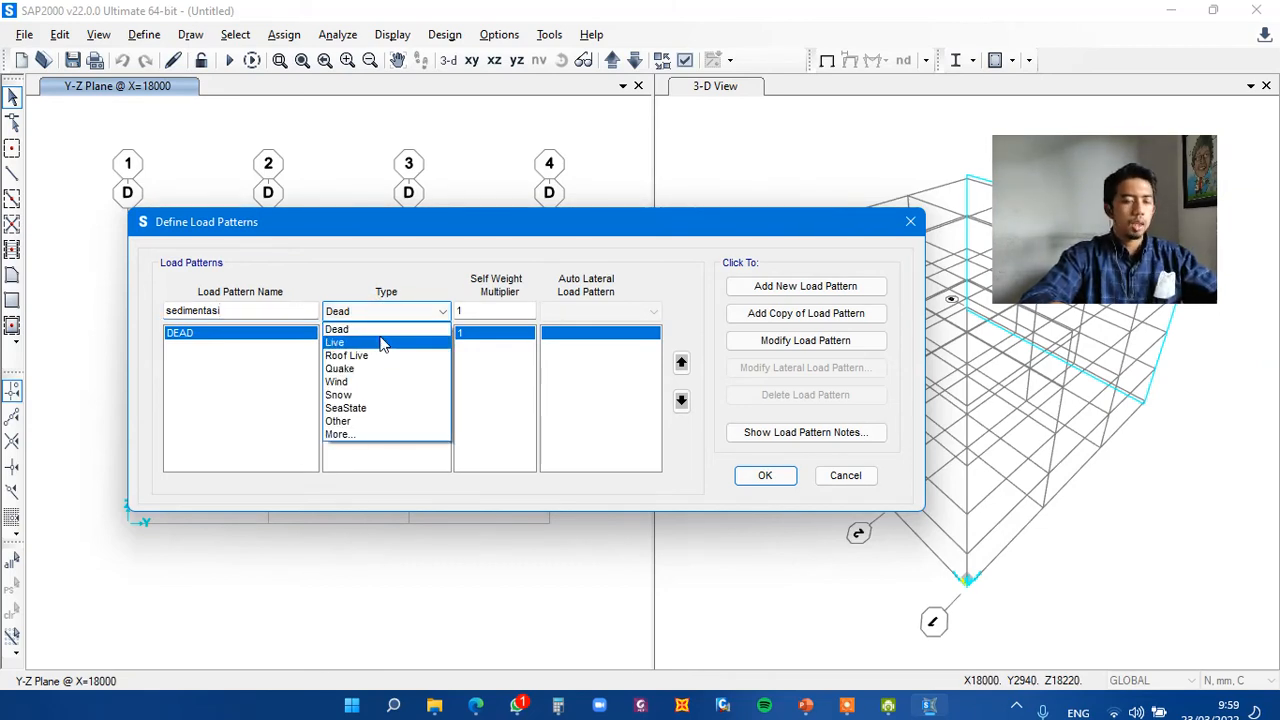
pyautogui.click(393, 437)
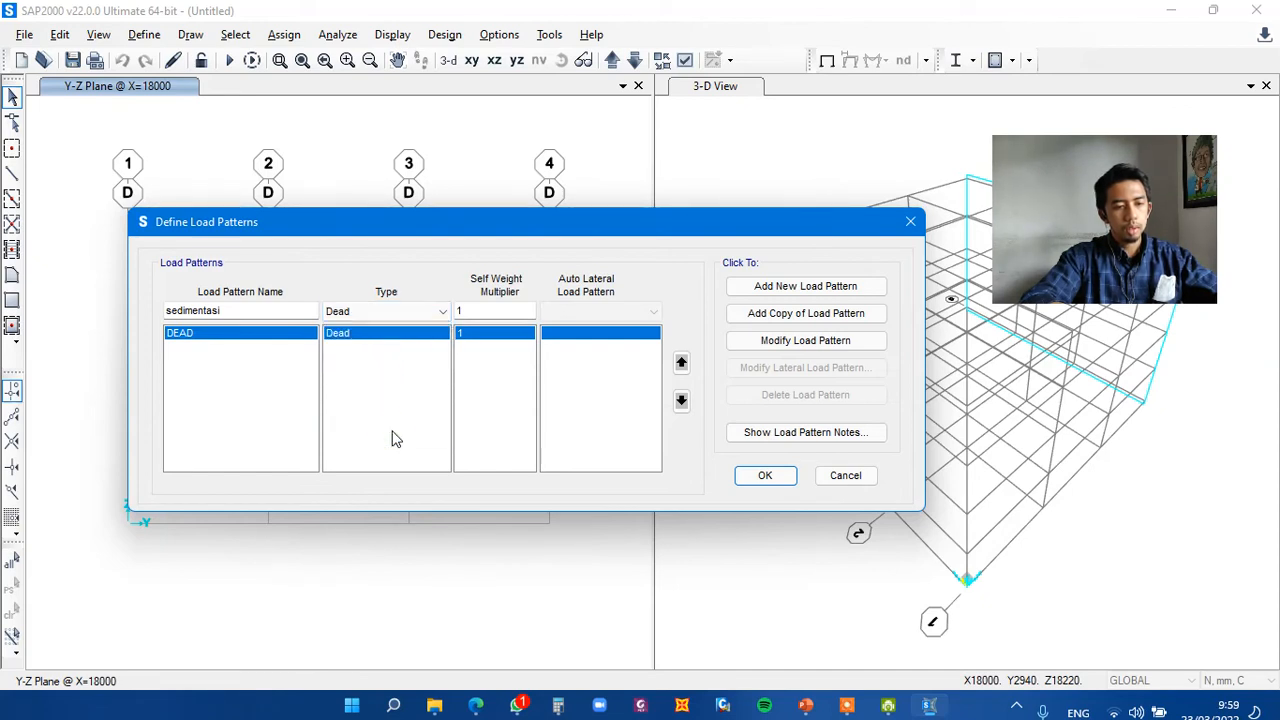
pyautogui.click(416, 313)
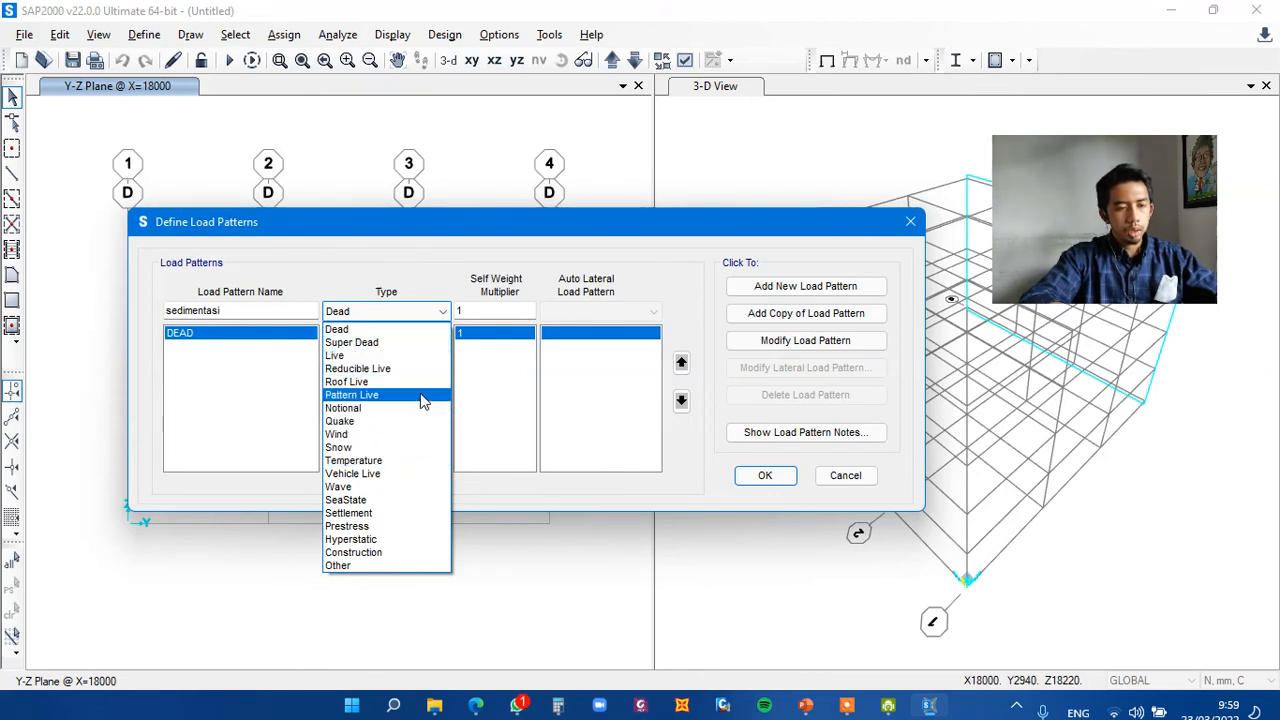
pyautogui.click(419, 343)
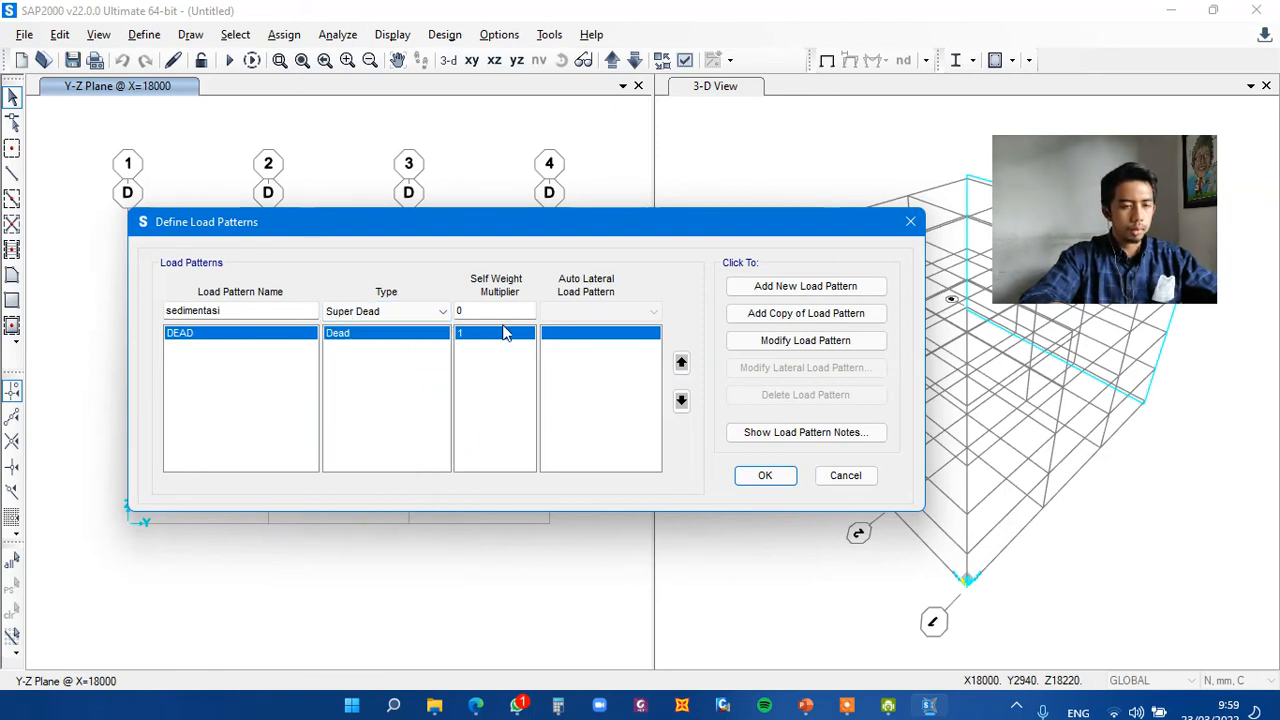
pyautogui.click(826, 290)
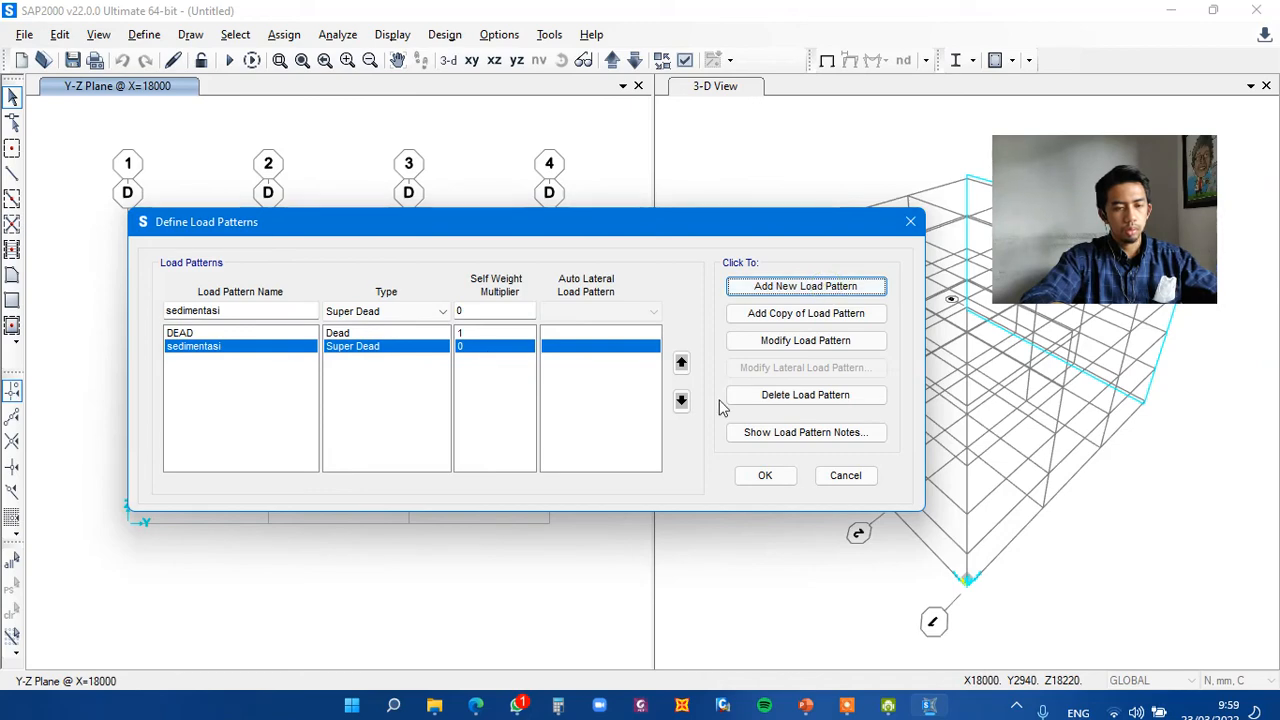
pyautogui.click(766, 477)
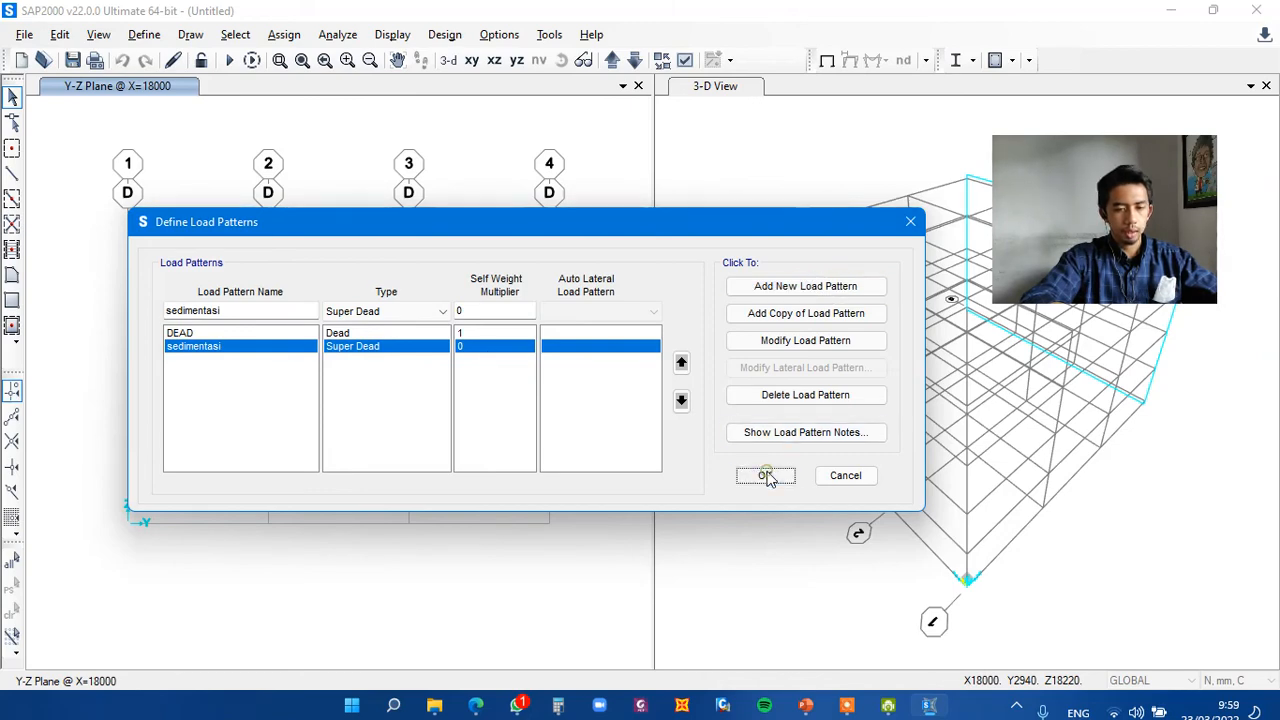
# - Start a new load combination from the load combination definitions and inspect its name field
pyautogui.click(146, 37)
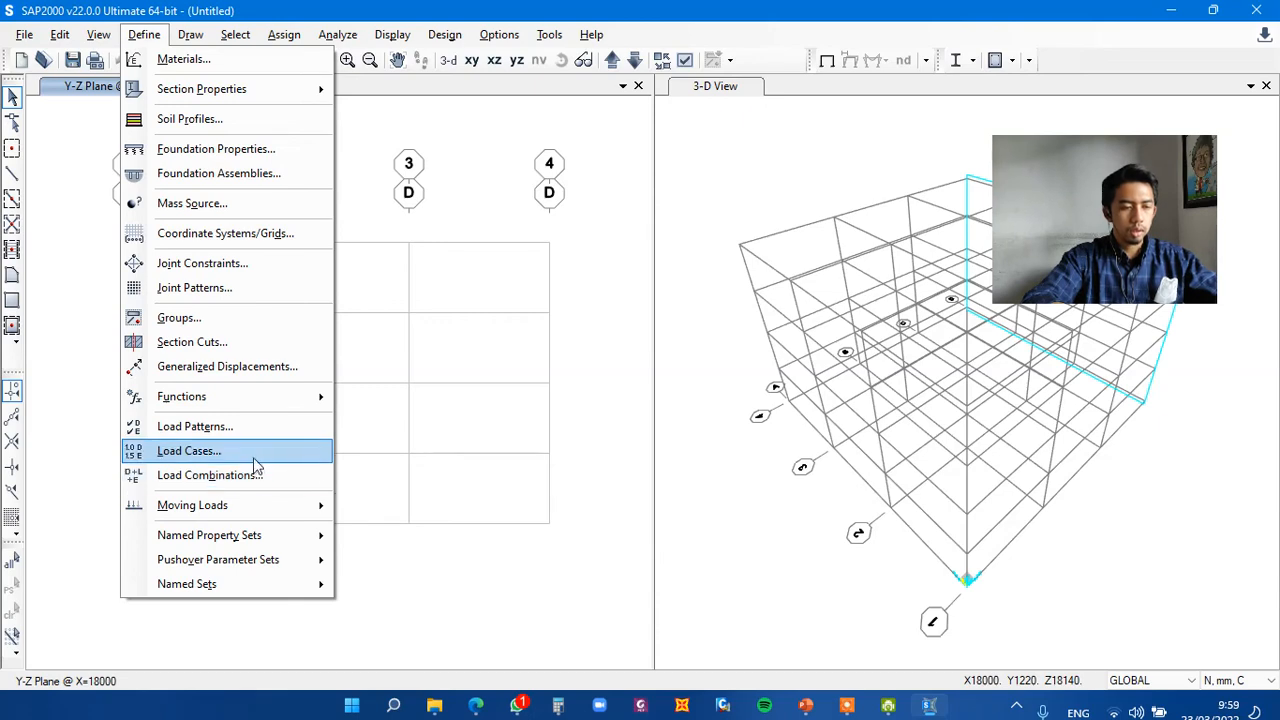
pyautogui.click(212, 477)
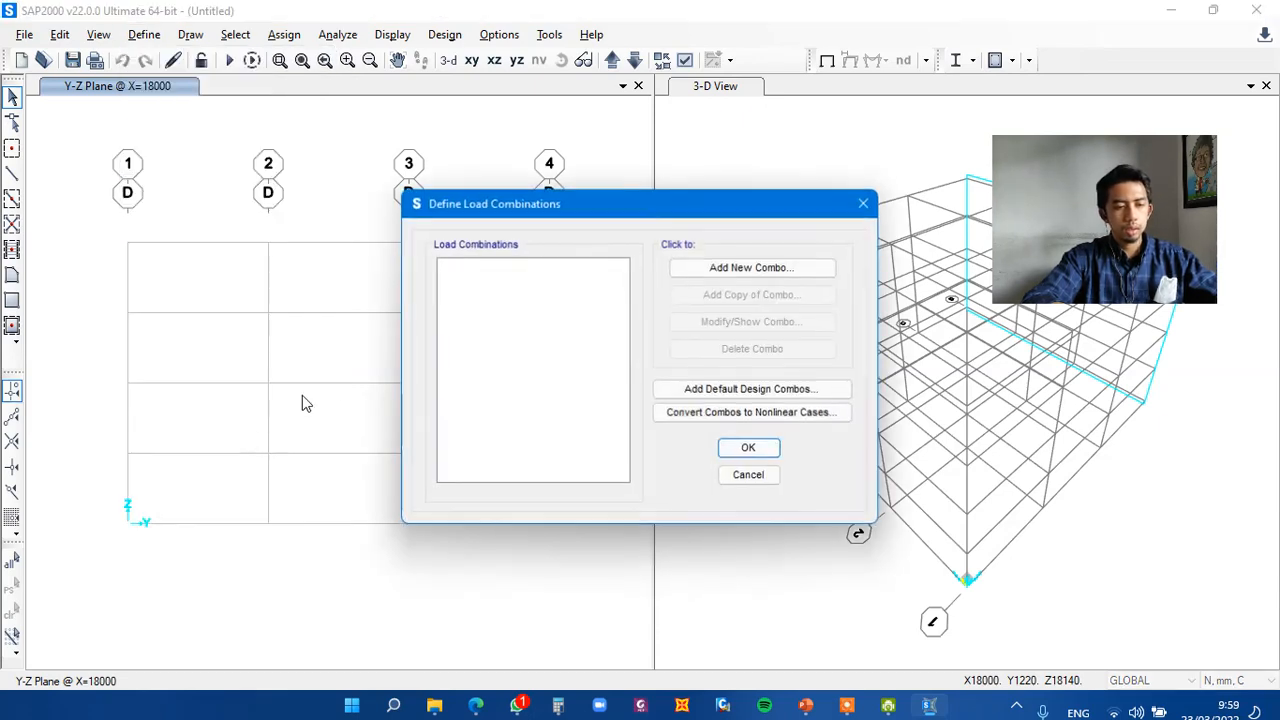
pyautogui.click(761, 268)
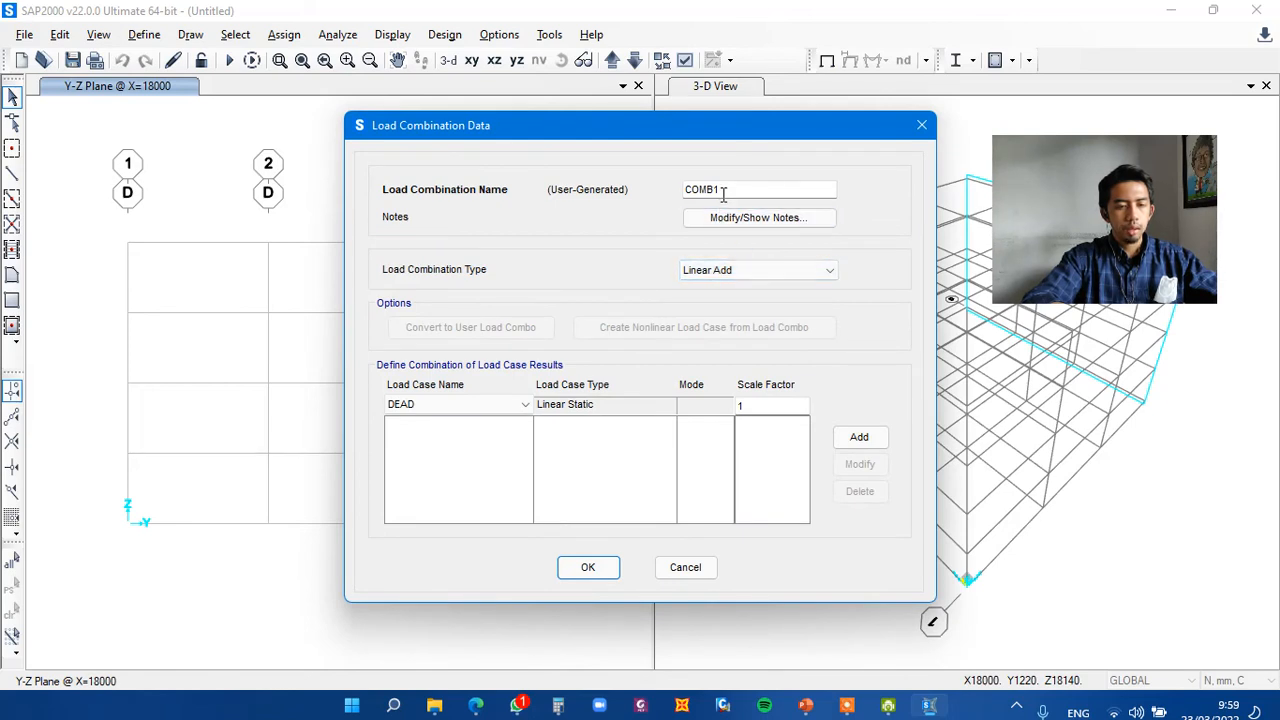
pyautogui.moveTo(723, 191); pyautogui.dragTo(690, 197)
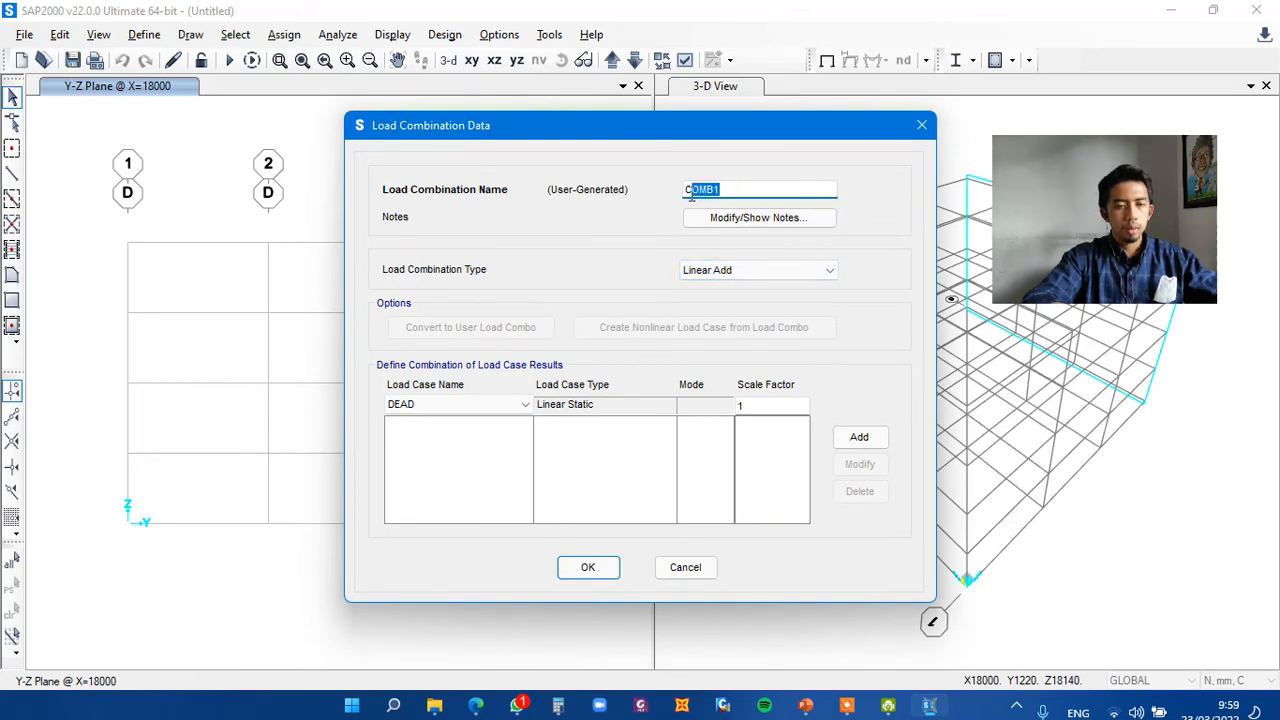
# - Try sedimentasi and DEAD as the combination's load case, check the scale factor field, and cancel out of the load combination definitions
pyautogui.click(517, 410)
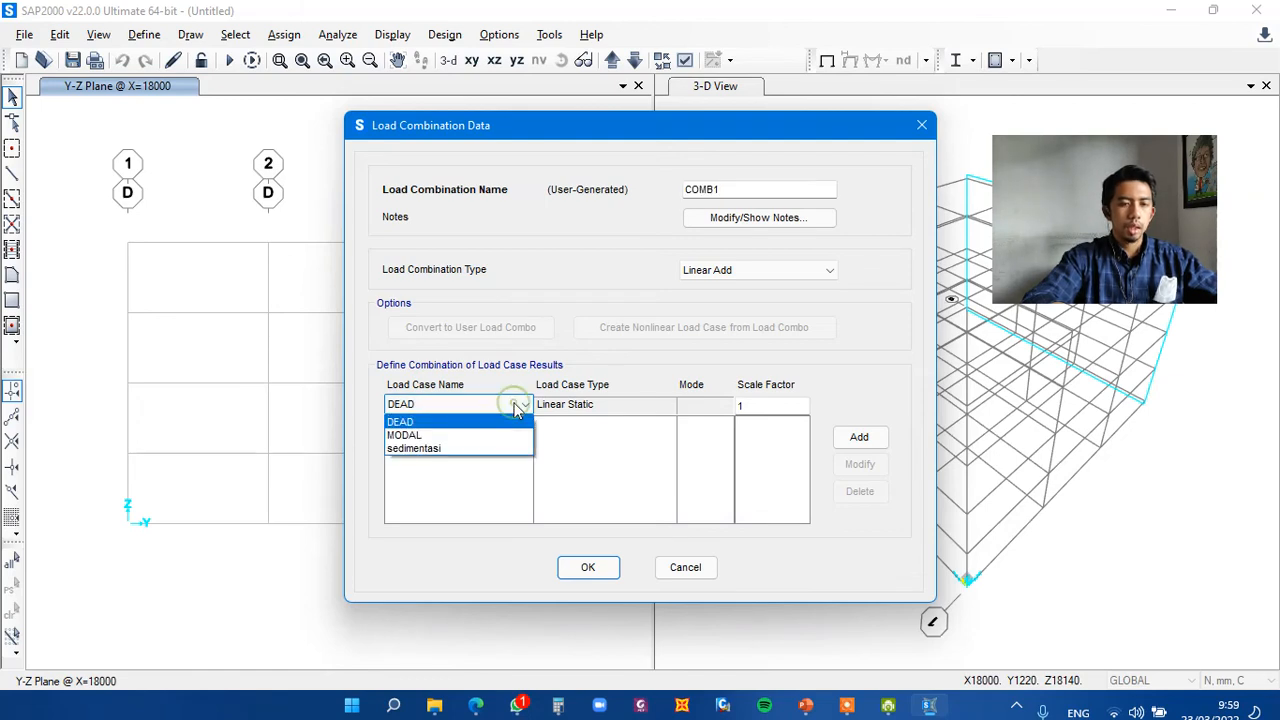
pyautogui.click(486, 449)
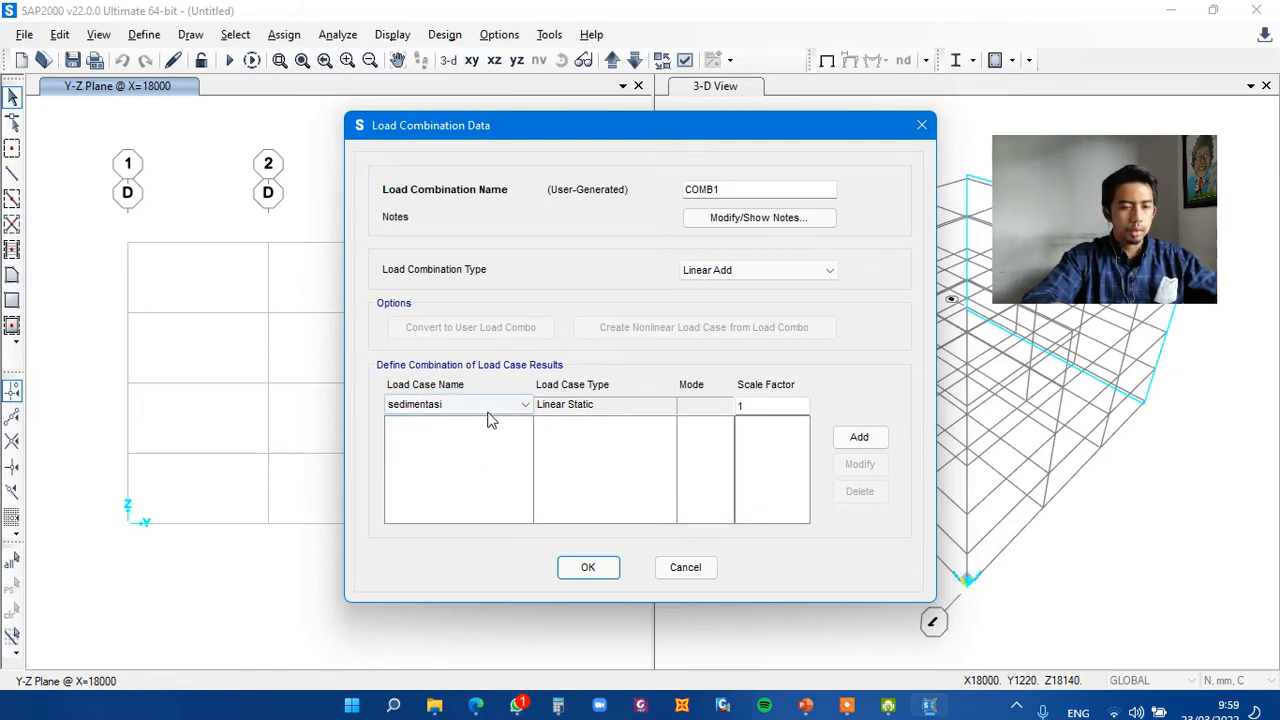
pyautogui.click(489, 410)
pyautogui.click(487, 422)
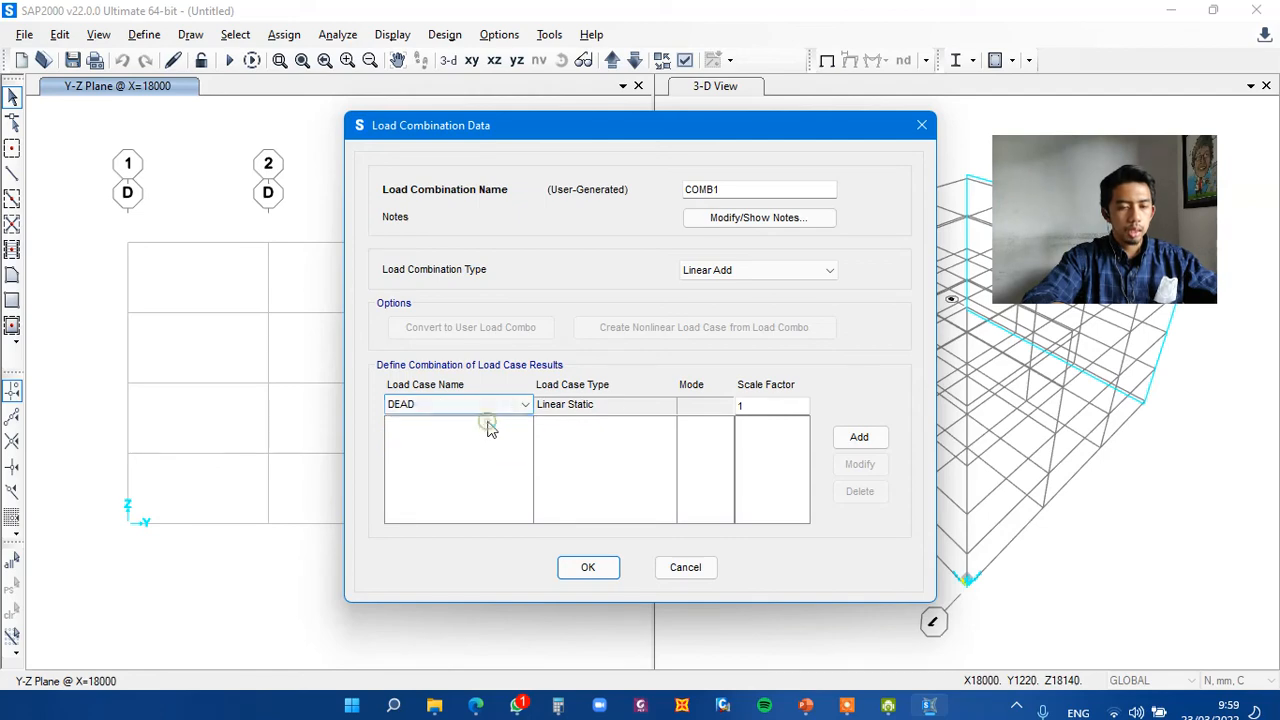
pyautogui.click(781, 404)
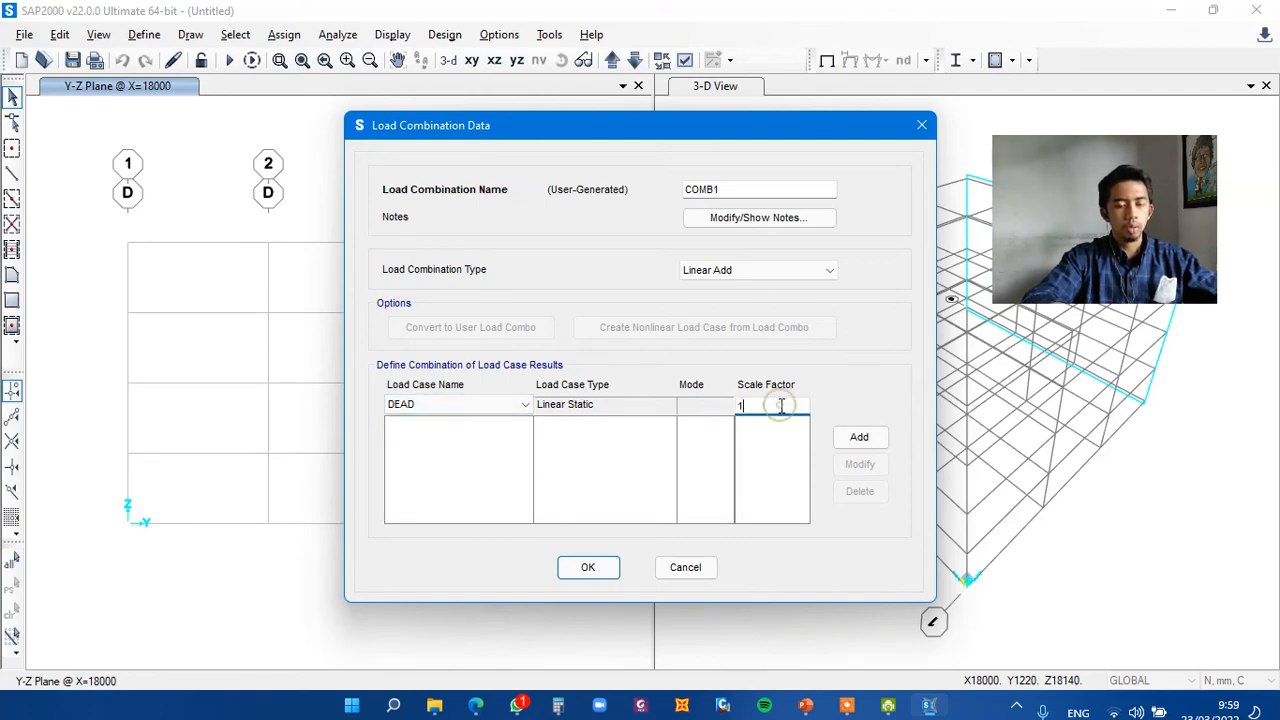
pyautogui.click(686, 568)
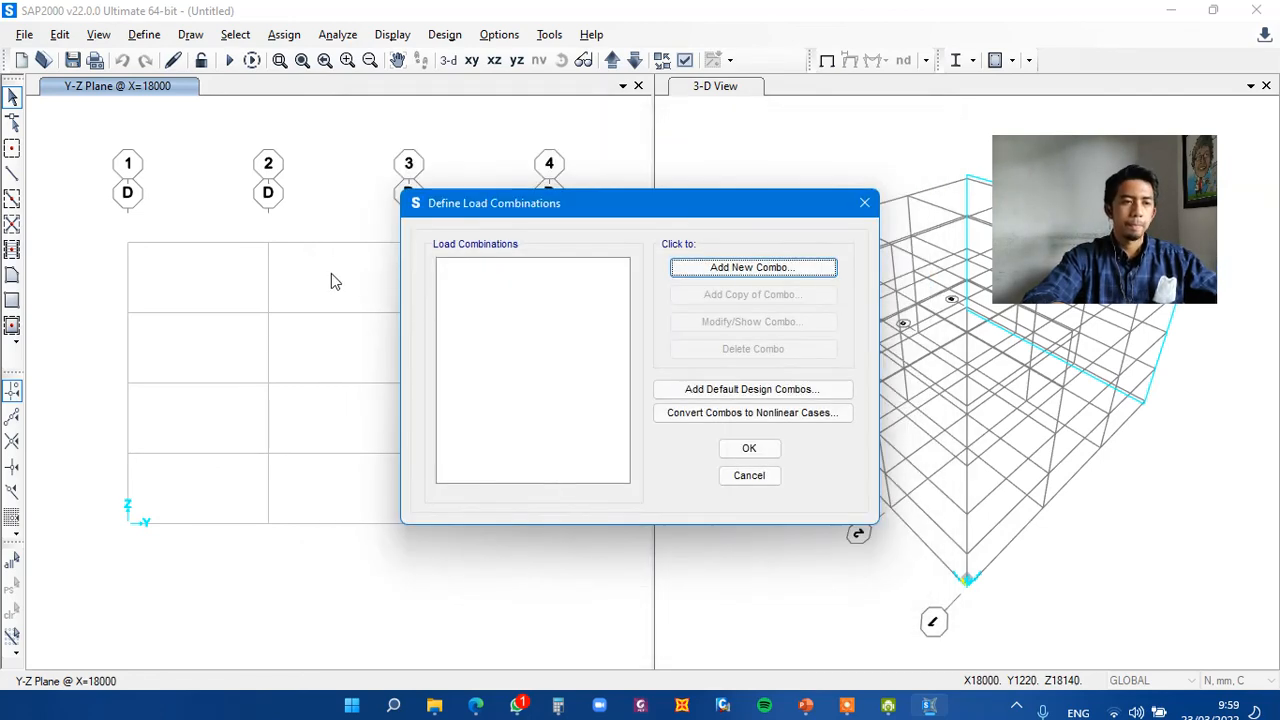
pyautogui.click(749, 475)
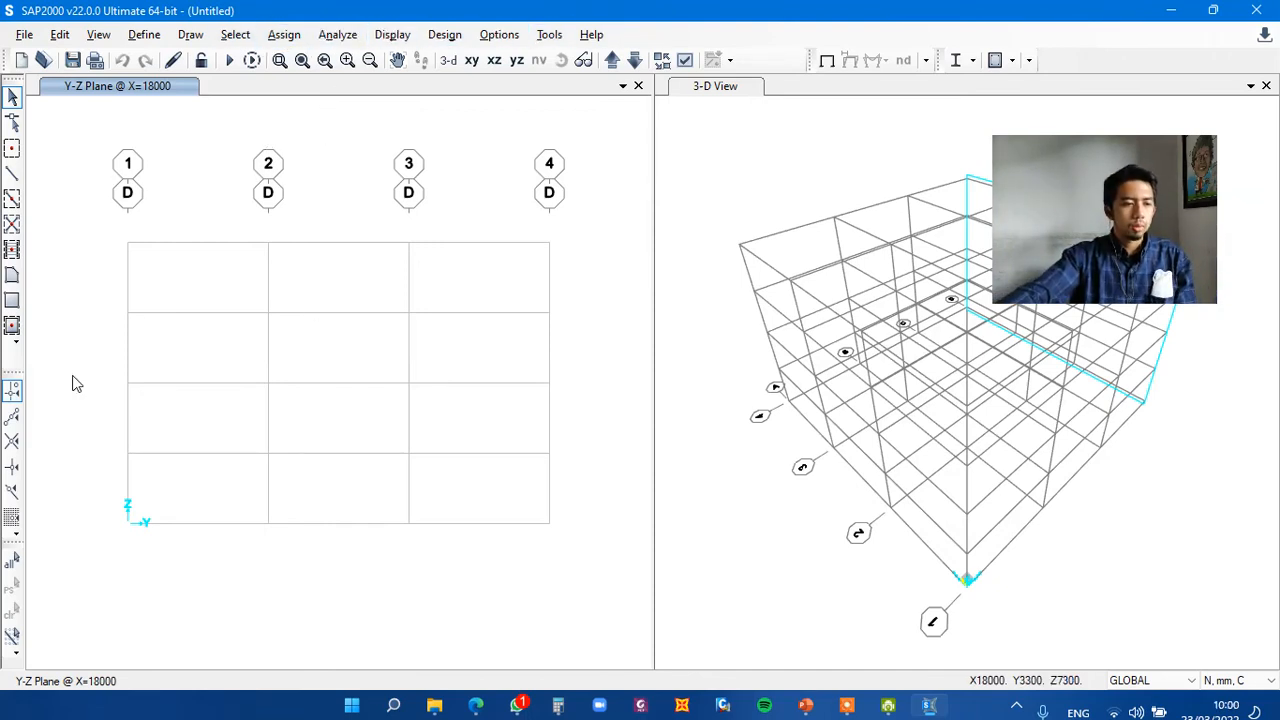
# - Pan and zoom the Y-Z plane view at X=18000 to examine the grid and its points
pyautogui.moveTo(344, 348); pyautogui.dragTo(334, 397, button='middle')
pyautogui.moveTo(240, 386); pyautogui.dragTo(289, 417, button='middle')
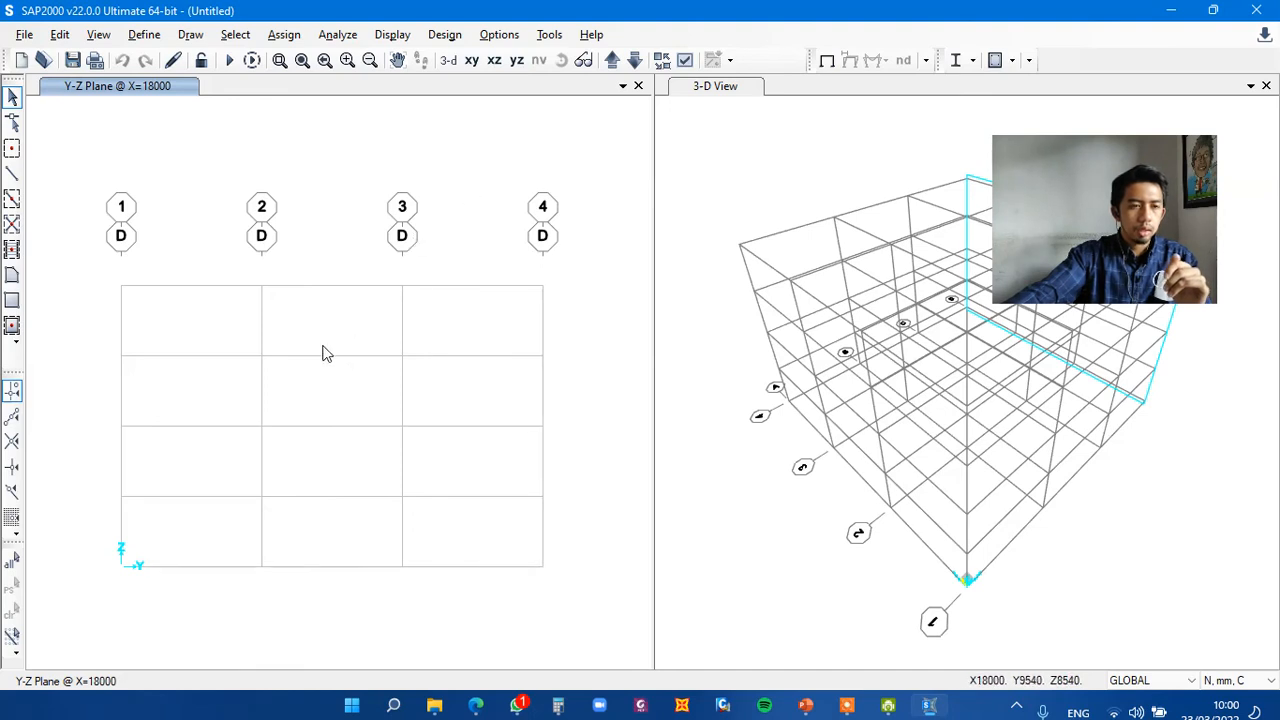
pyautogui.scroll(-2, 270, 357)
pyautogui.scroll(3, 270, 357)
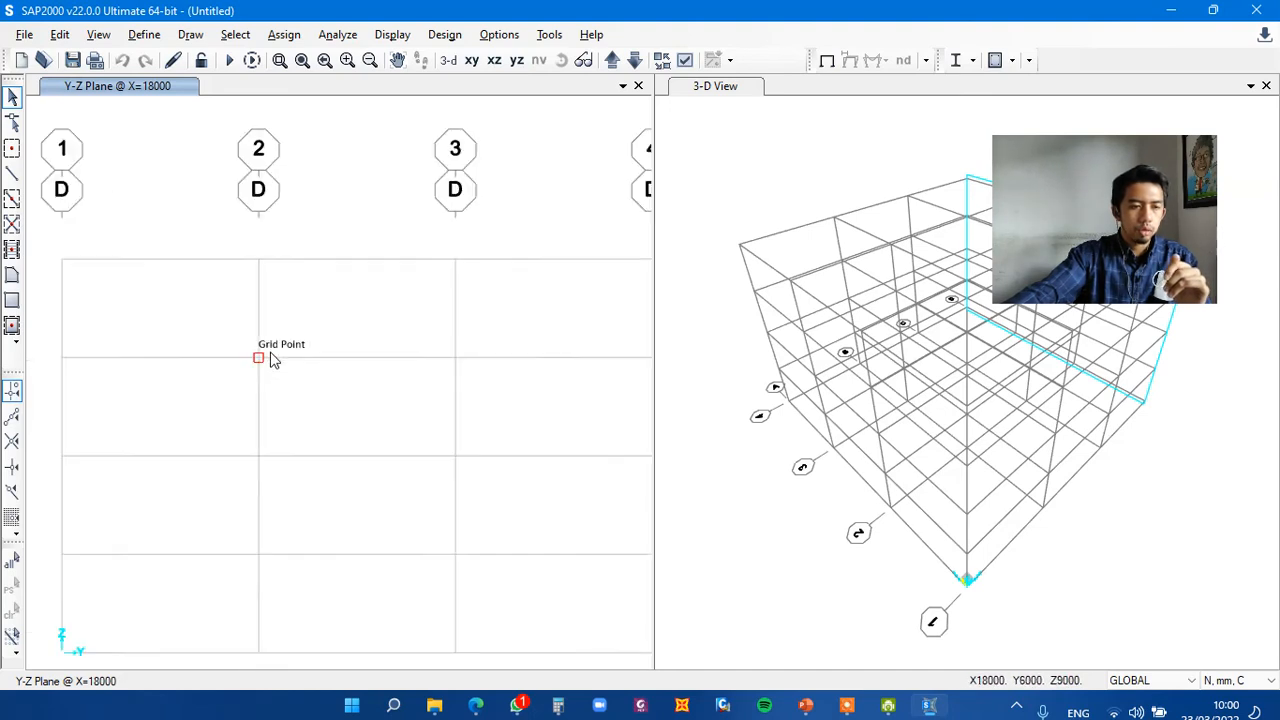
pyautogui.scroll(-3, 271, 358)
pyautogui.scroll(2, 271, 358)
pyautogui.scroll(2, 236, 349)
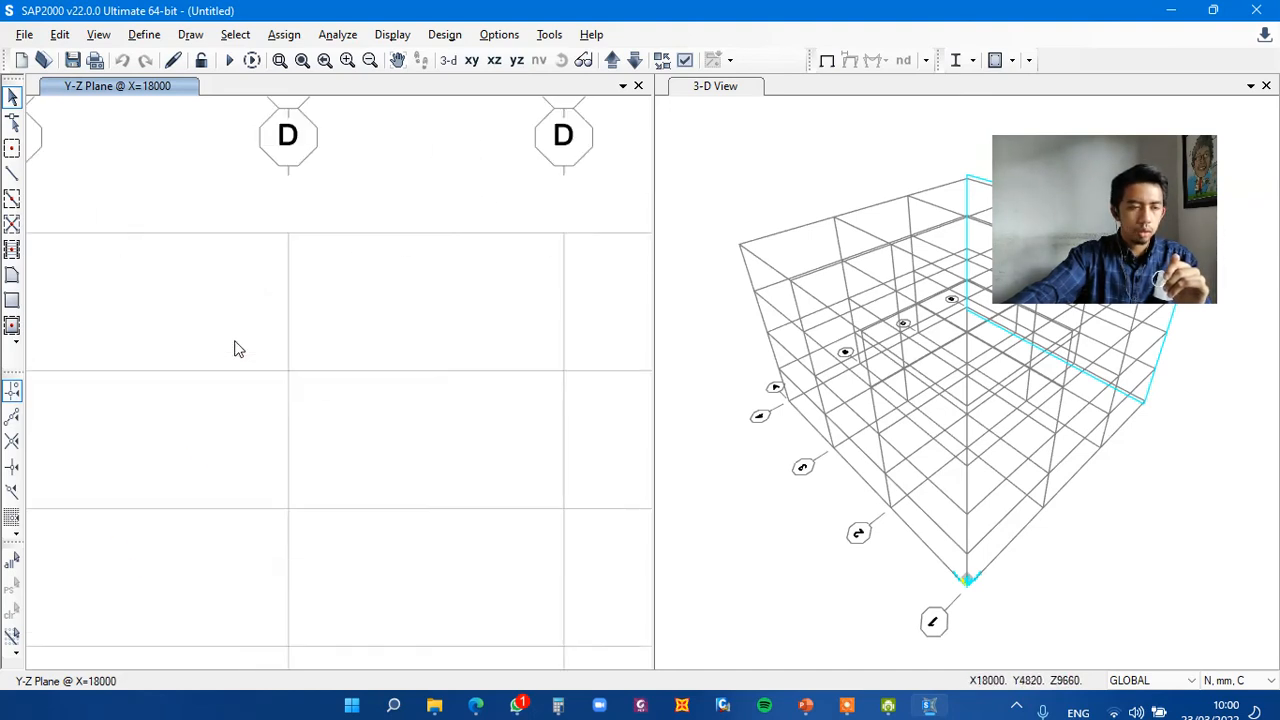
pyautogui.scroll(-2, 236, 349)
pyautogui.scroll(1, 236, 349)
pyautogui.scroll(-1, 236, 349)
pyautogui.scroll(1, 236, 349)
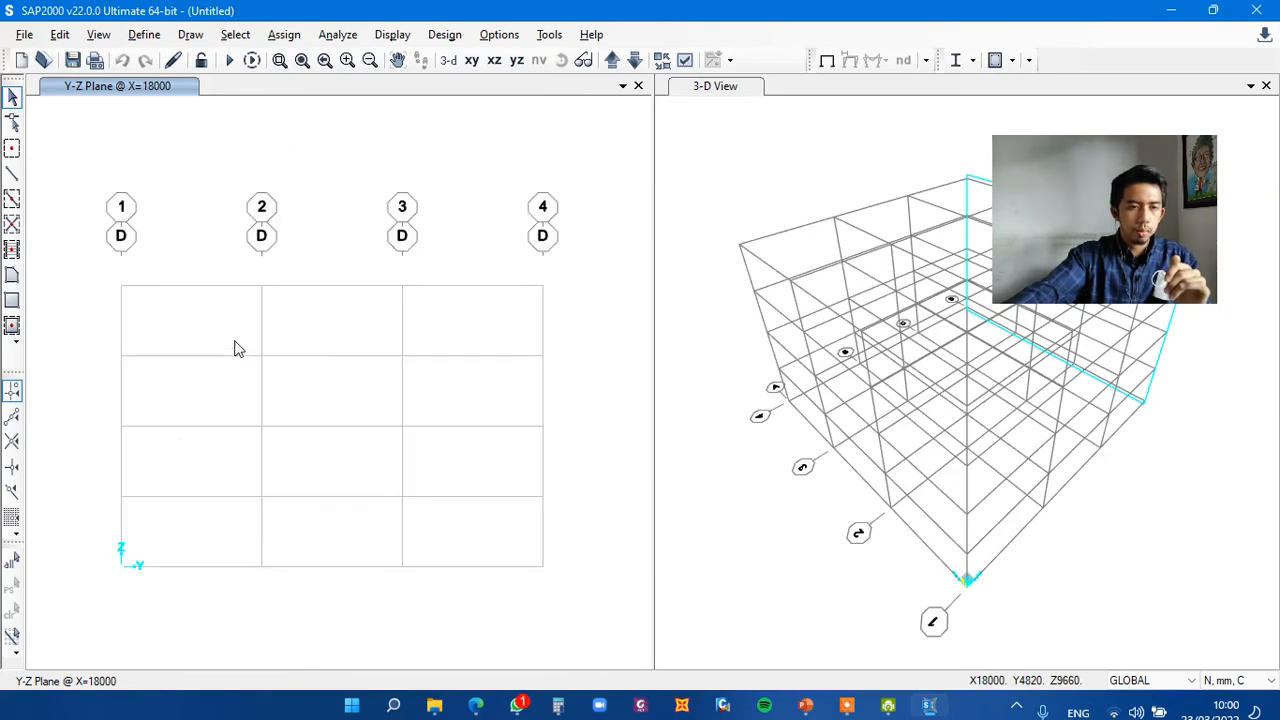
# - Try the single-step zoom and the region zoom around grid line 2 in the Y-Z plane view
pyautogui.click(347, 60)
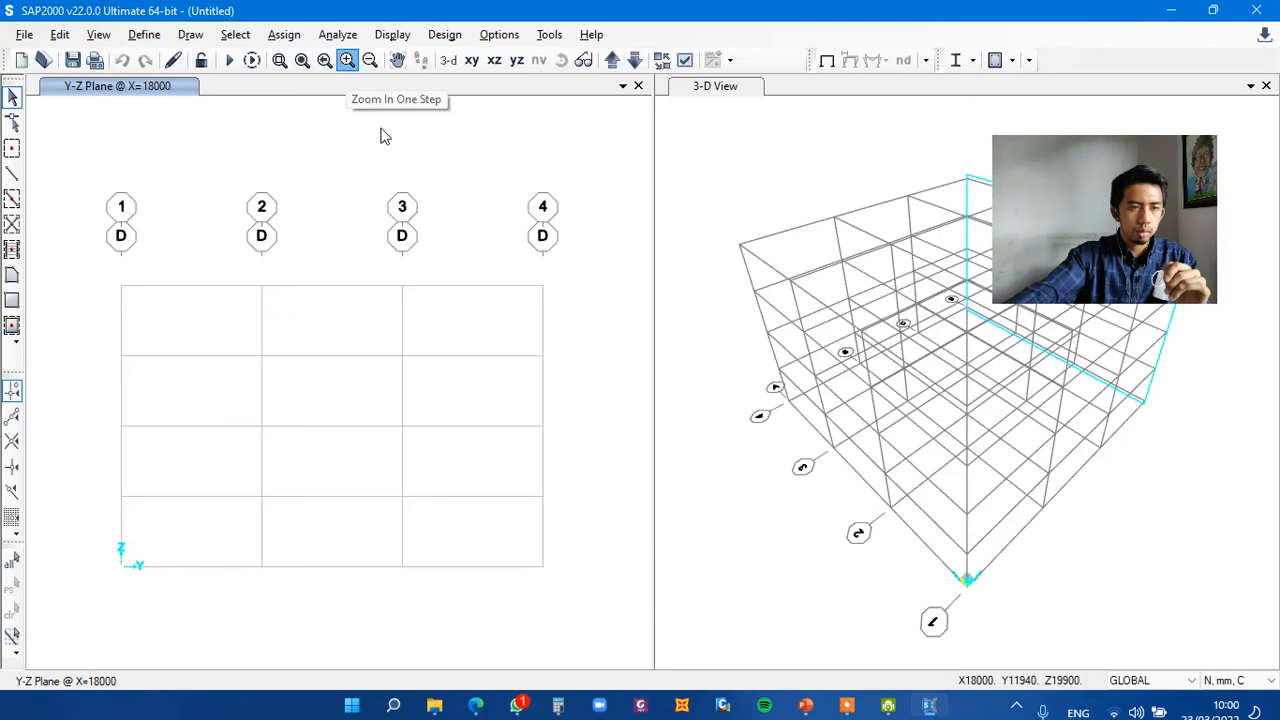
pyautogui.click(366, 62)
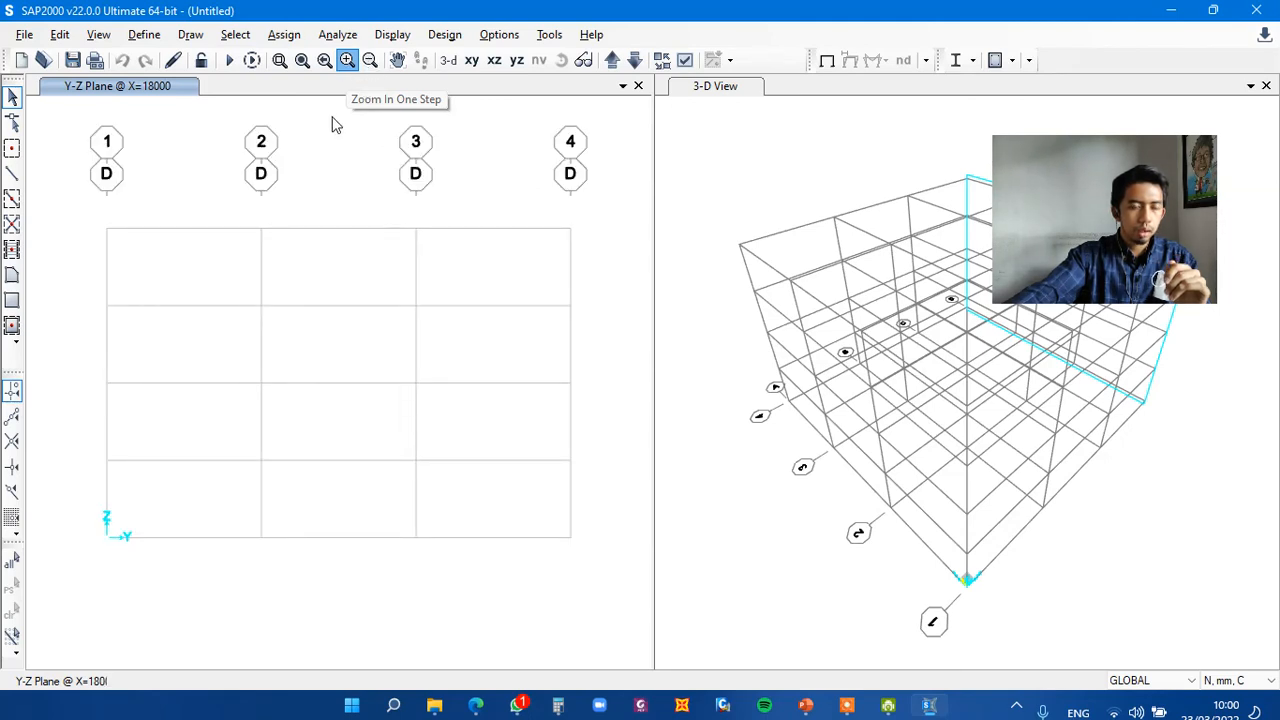
pyautogui.click(369, 62)
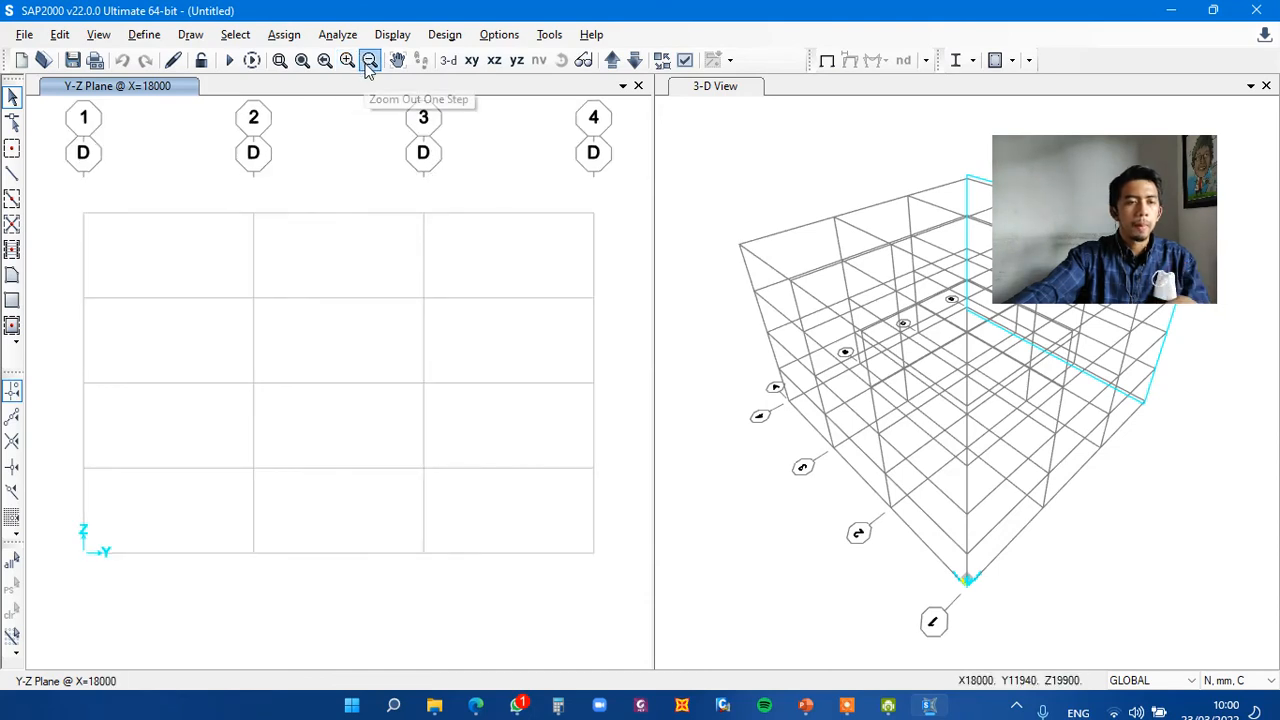
pyautogui.click(279, 62)
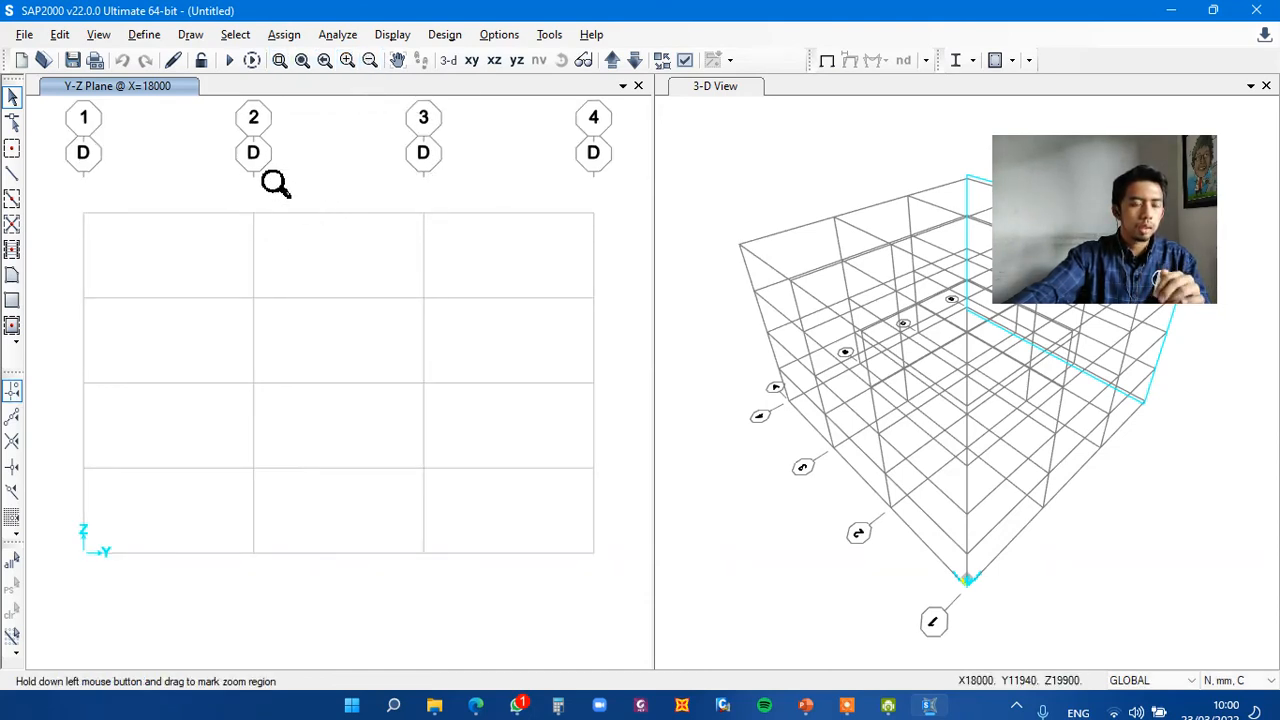
pyautogui.moveTo(295, 168); pyautogui.dragTo(224, 257)
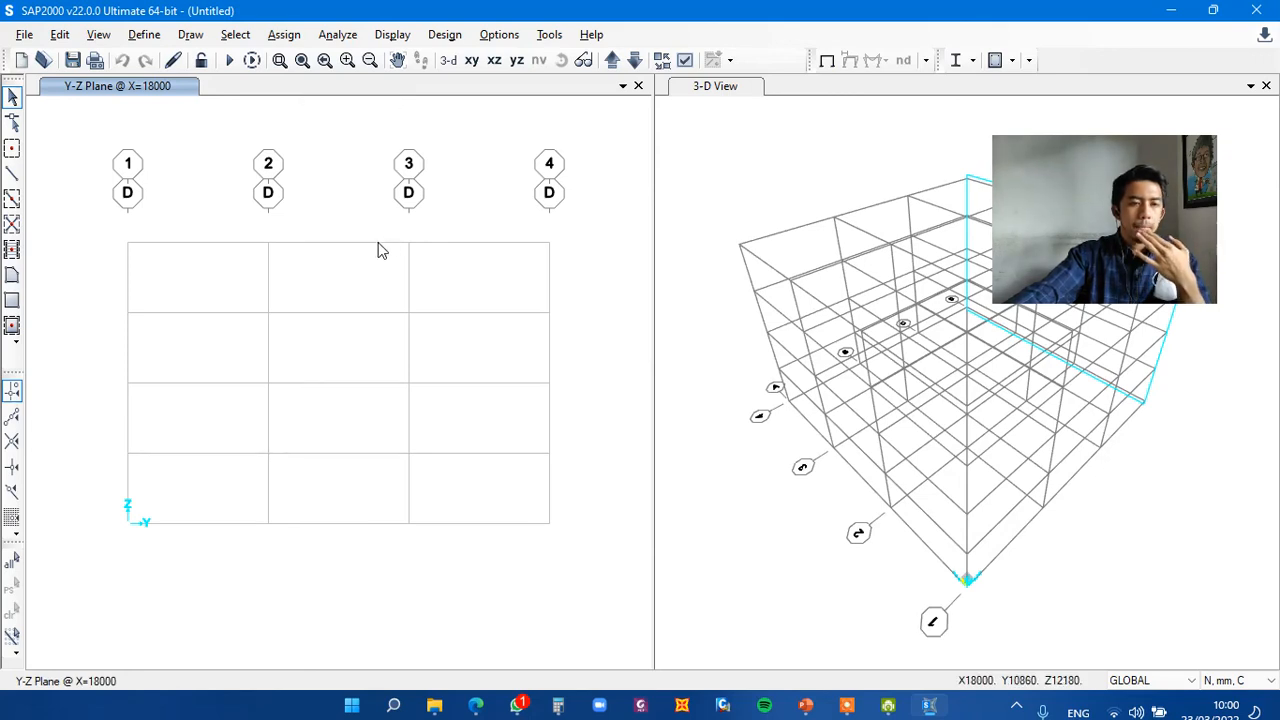
# - Activate the 3-D view, then pan and rotate it slightly to examine the grid from another angle
pyautogui.click(828, 95)
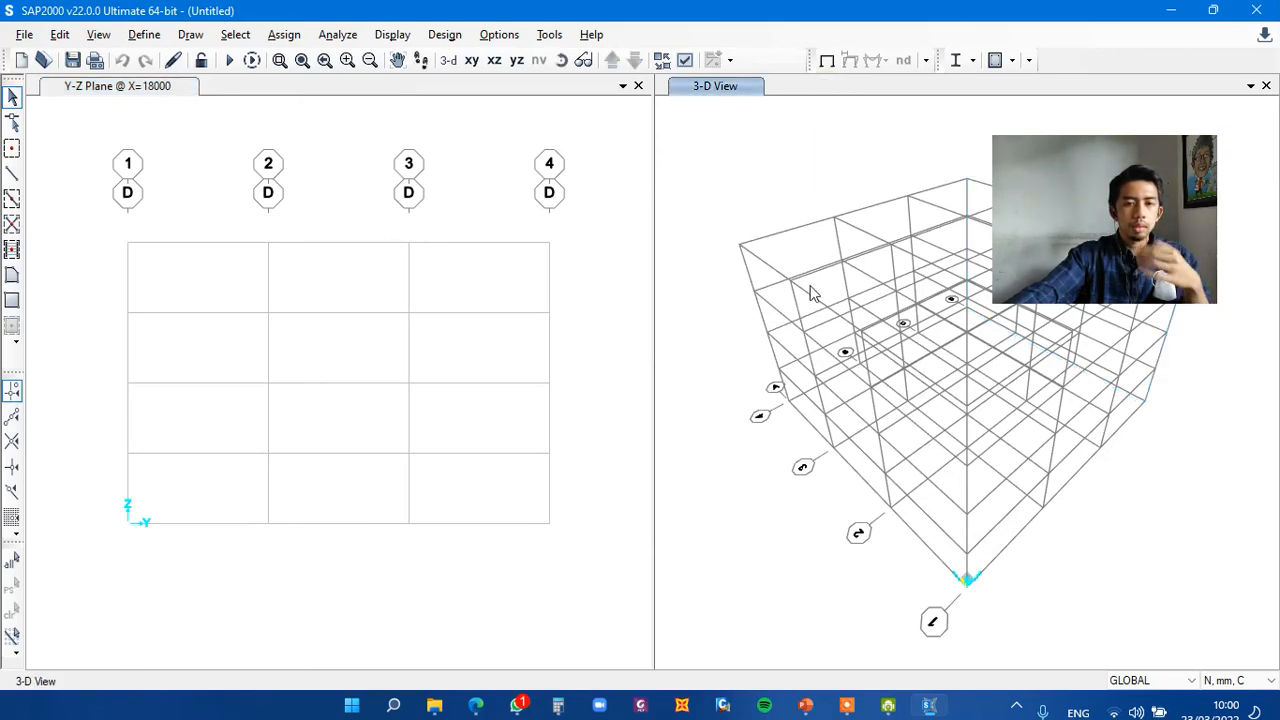
pyautogui.moveTo(859, 329); pyautogui.dragTo(822, 318, button='middle')
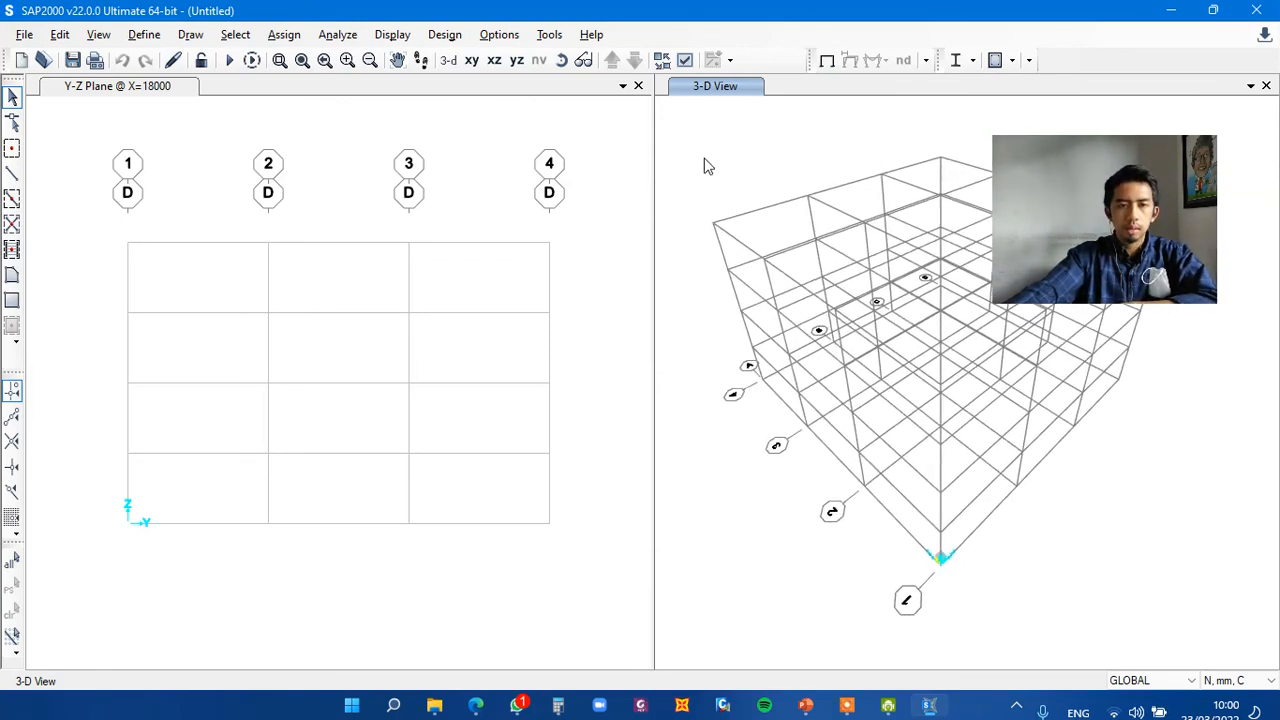
pyautogui.click(561, 60)
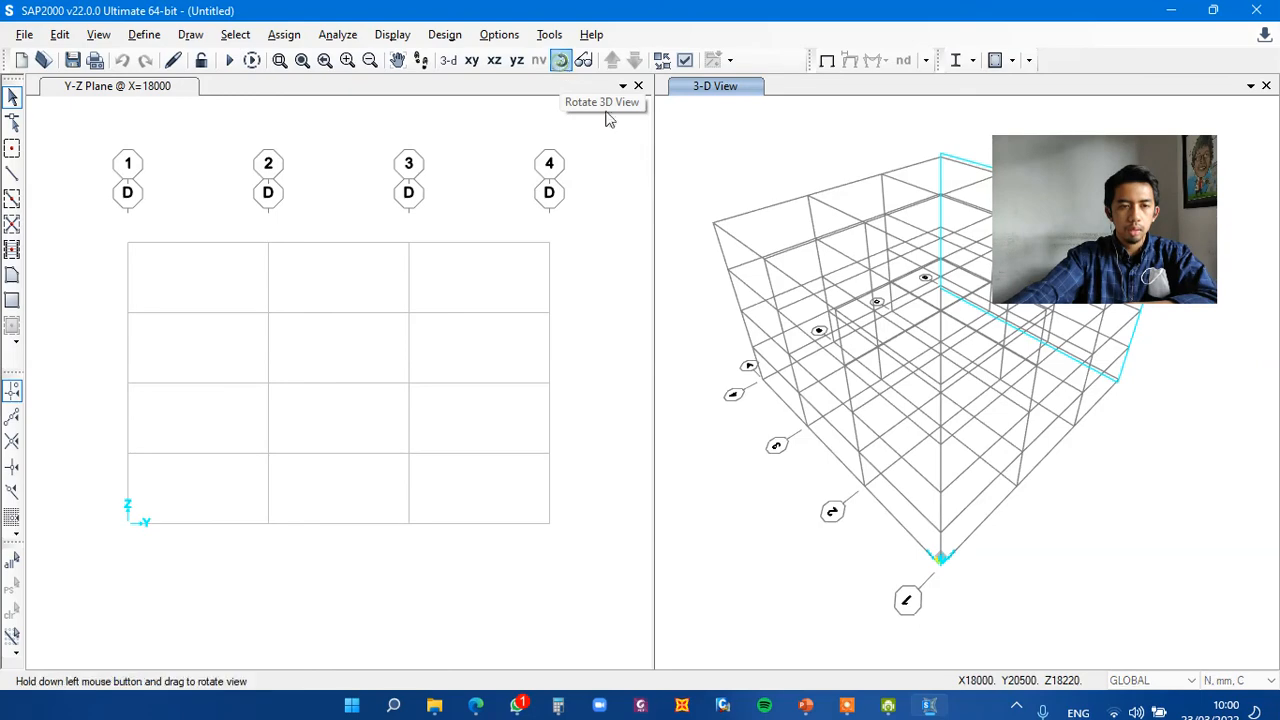
pyautogui.moveTo(714, 209)
pyautogui.mouseDown()
pyautogui.moveTo(740, 166)
pyautogui.moveTo(634, 166)
pyautogui.moveTo(778, 188)
pyautogui.moveTo(711, 194)
pyautogui.mouseUp()
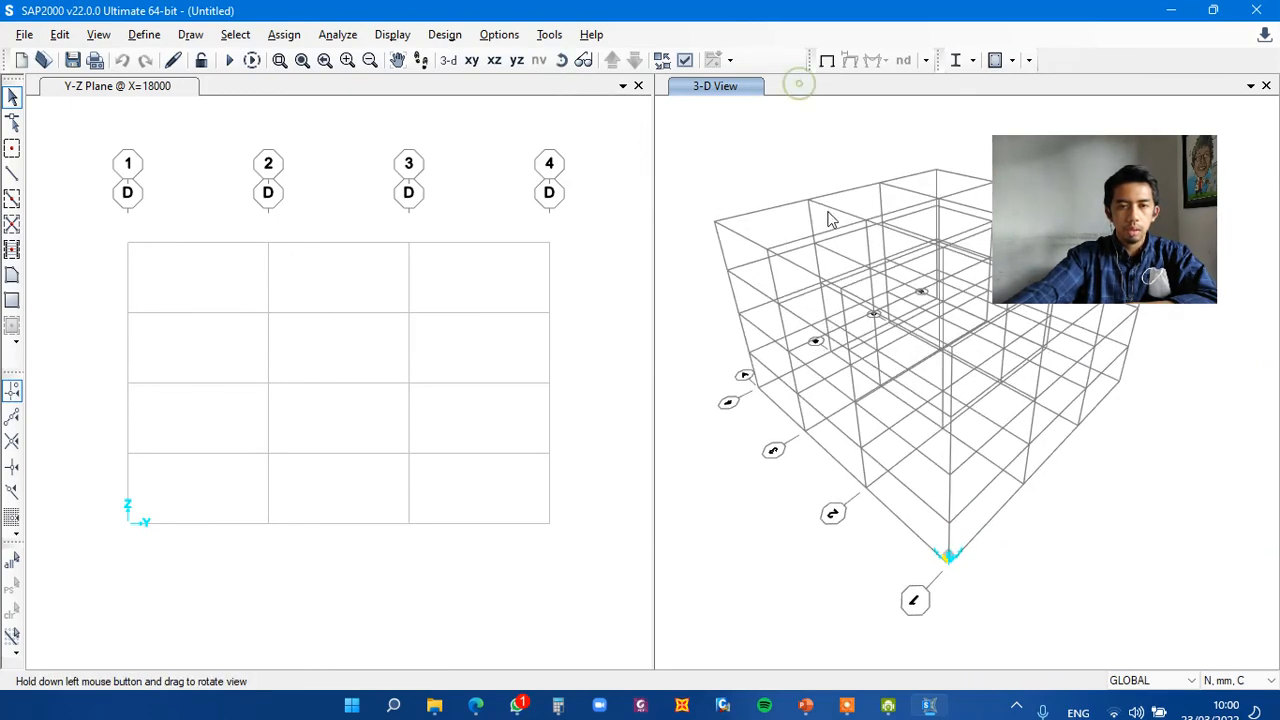
pyautogui.moveTo(828, 255); pyautogui.dragTo(840, 240, button='middle')
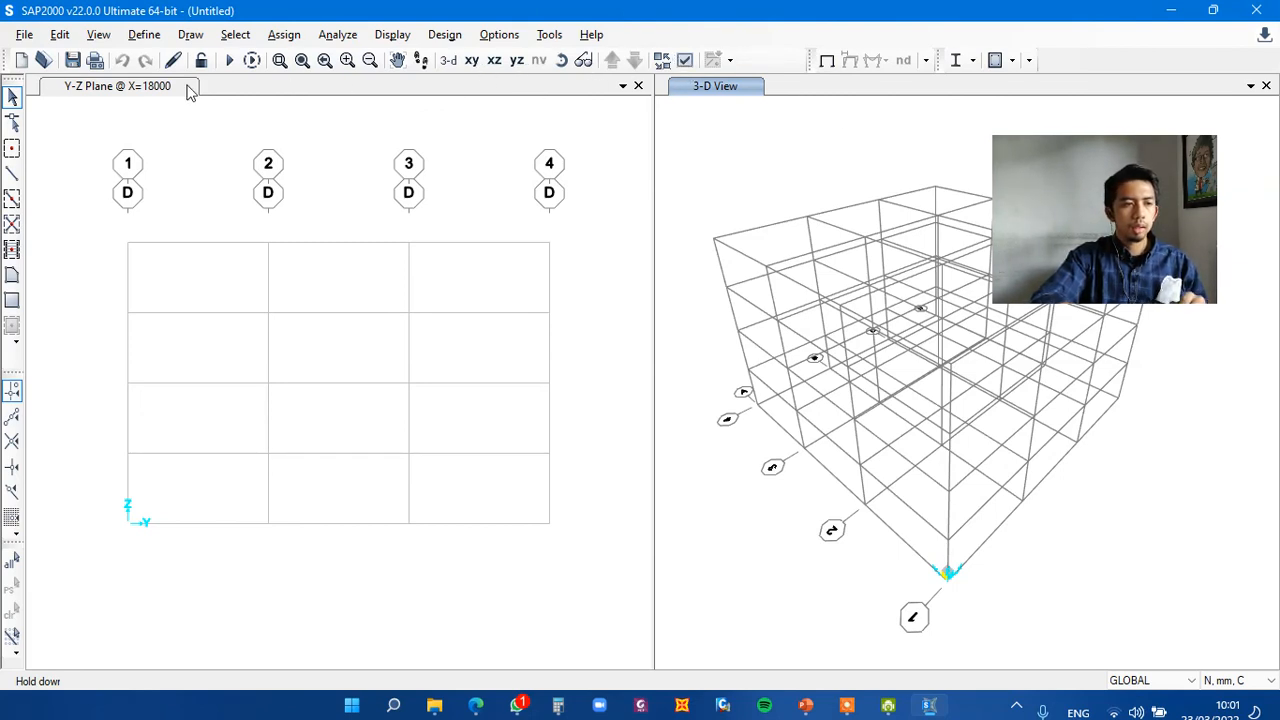
# - Return to the selection pointer, activate the Y-Z plane view, and pan the 3-D view of the grid
pyautogui.click(13, 96)
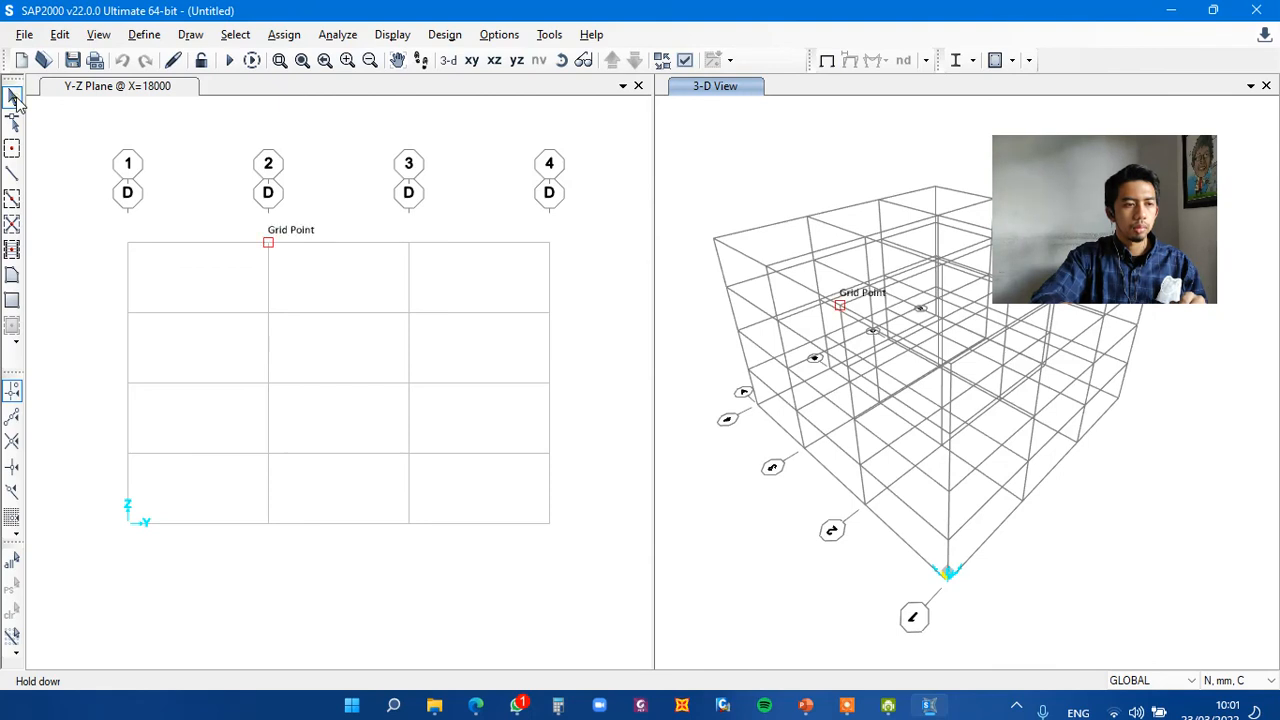
pyautogui.click(450, 178)
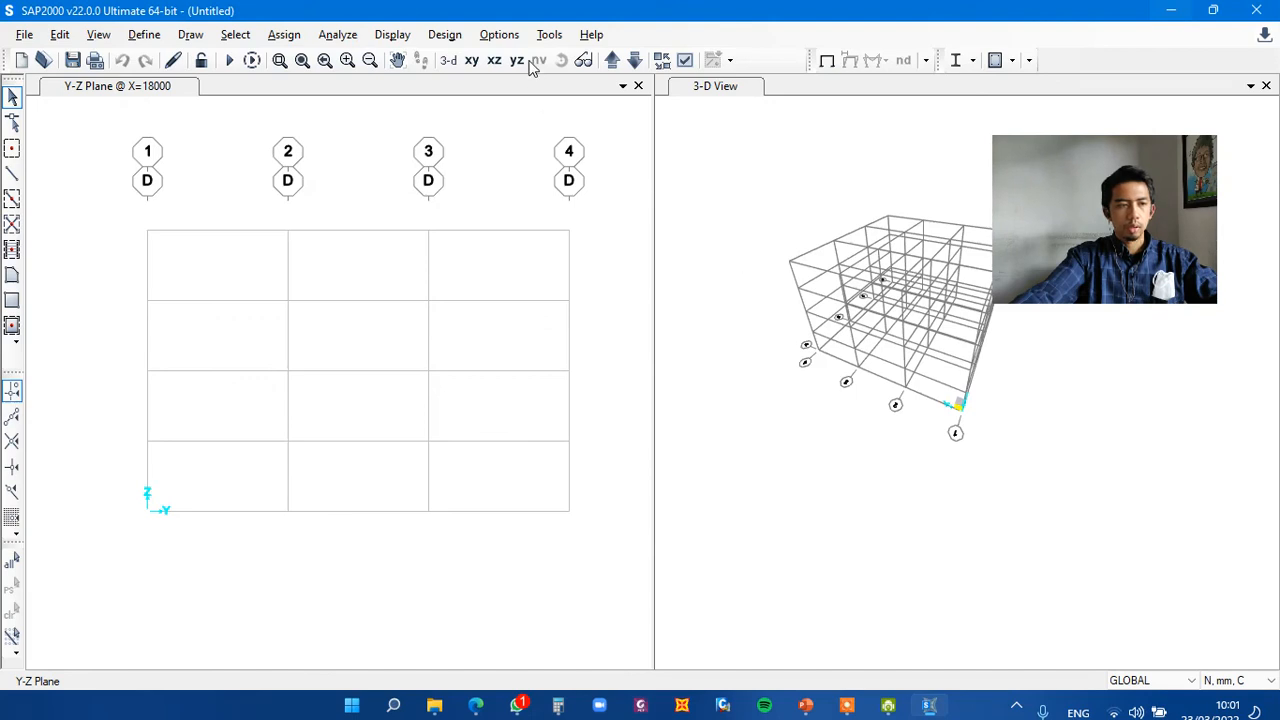
pyautogui.click(530, 29)
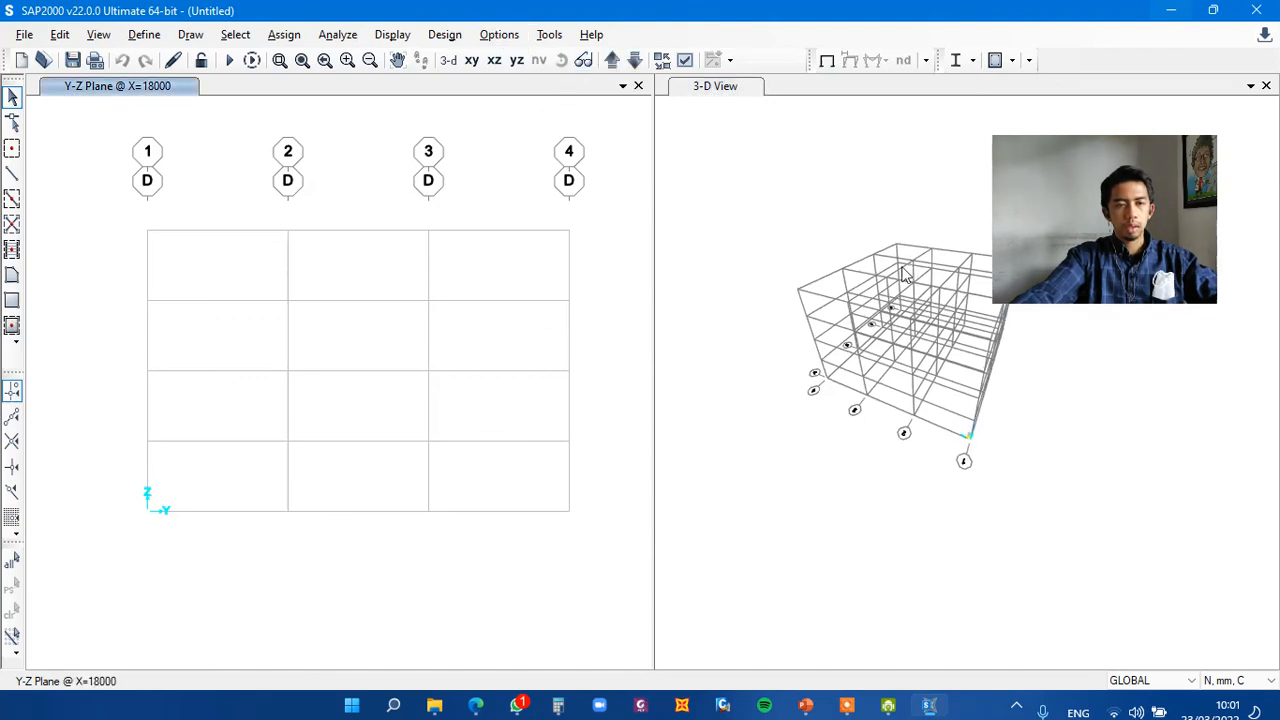
pyautogui.moveTo(885, 285); pyautogui.dragTo(863, 301, button='middle')
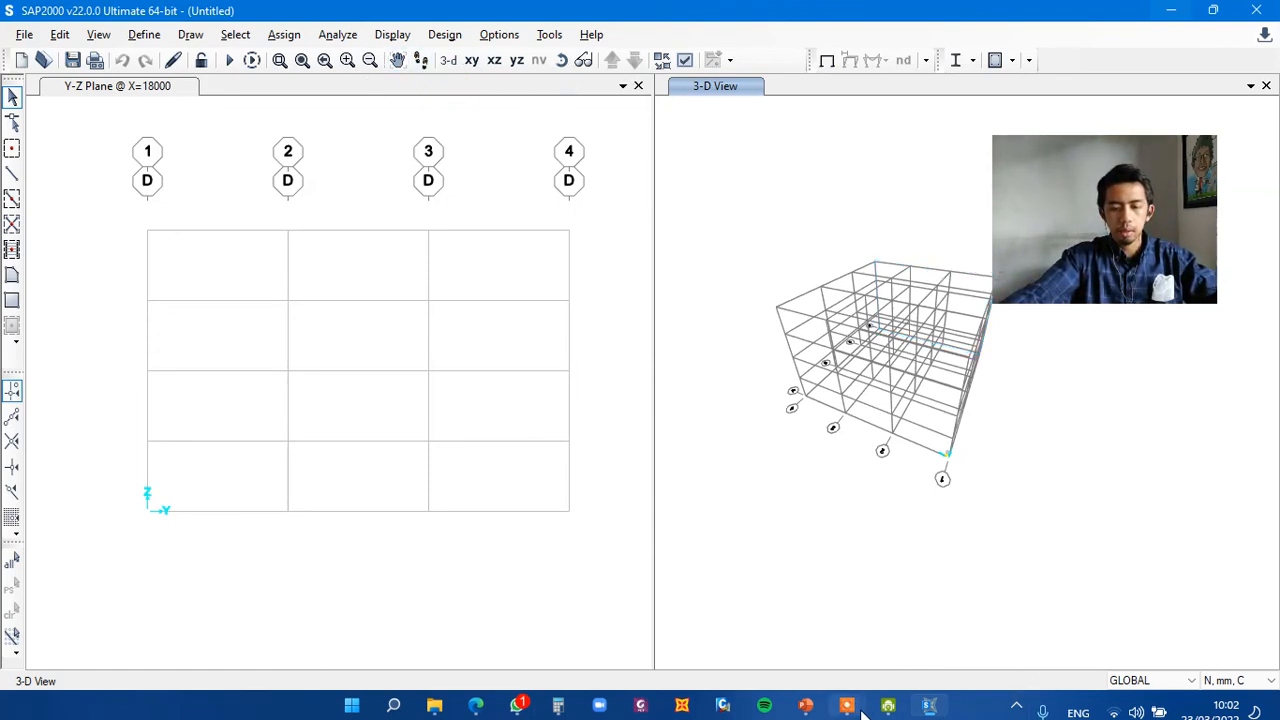
pyautogui.moveTo(862, 708)
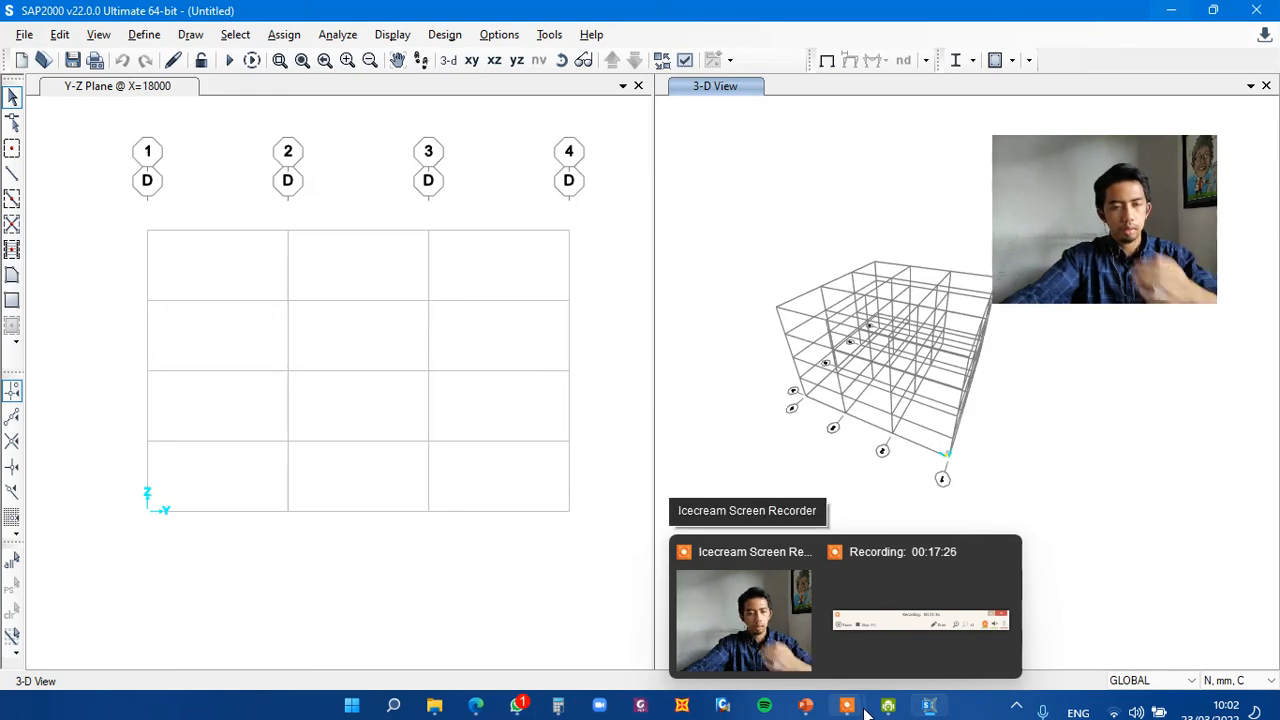